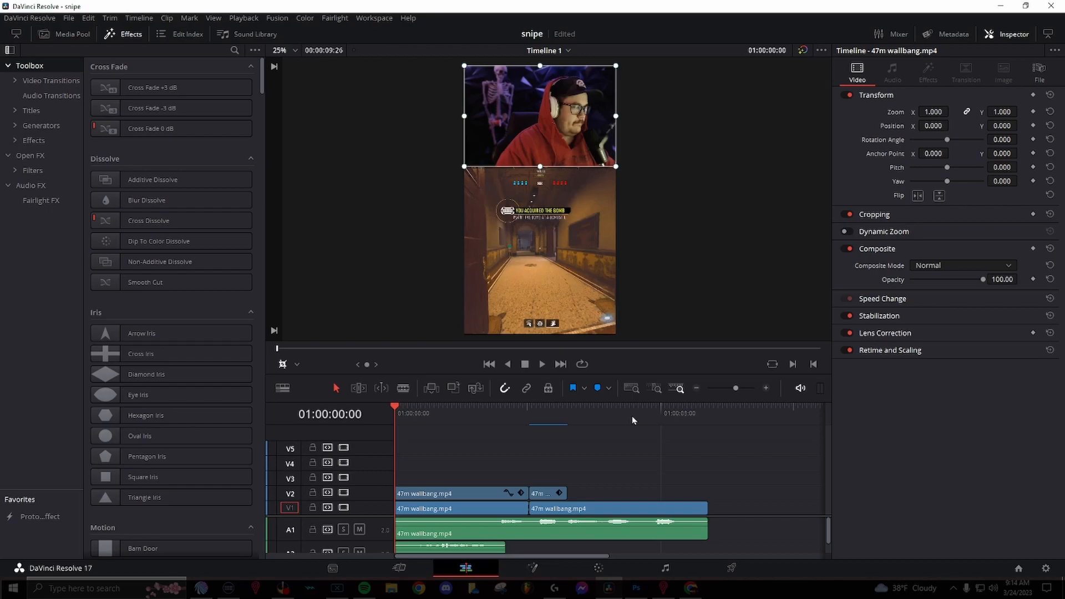
# Step: Play the timeline from the start through to its end to review the edited clip
pyautogui.moveTo(414, 416); pyautogui.dragTo(324, 408)
pyautogui.press('space')
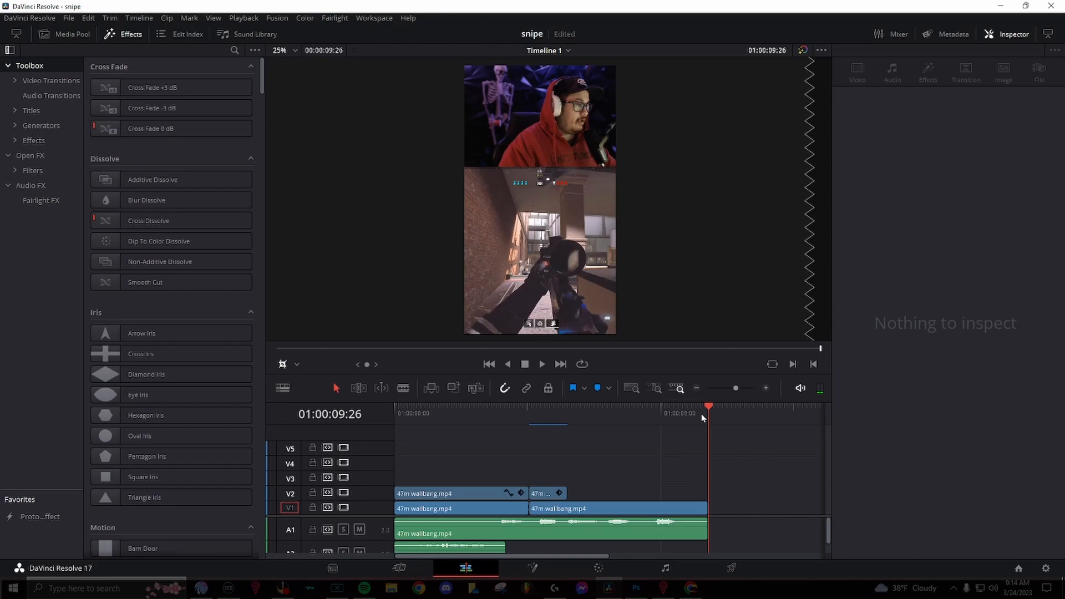
pyautogui.moveTo(666, 416); pyautogui.dragTo(423, 422)
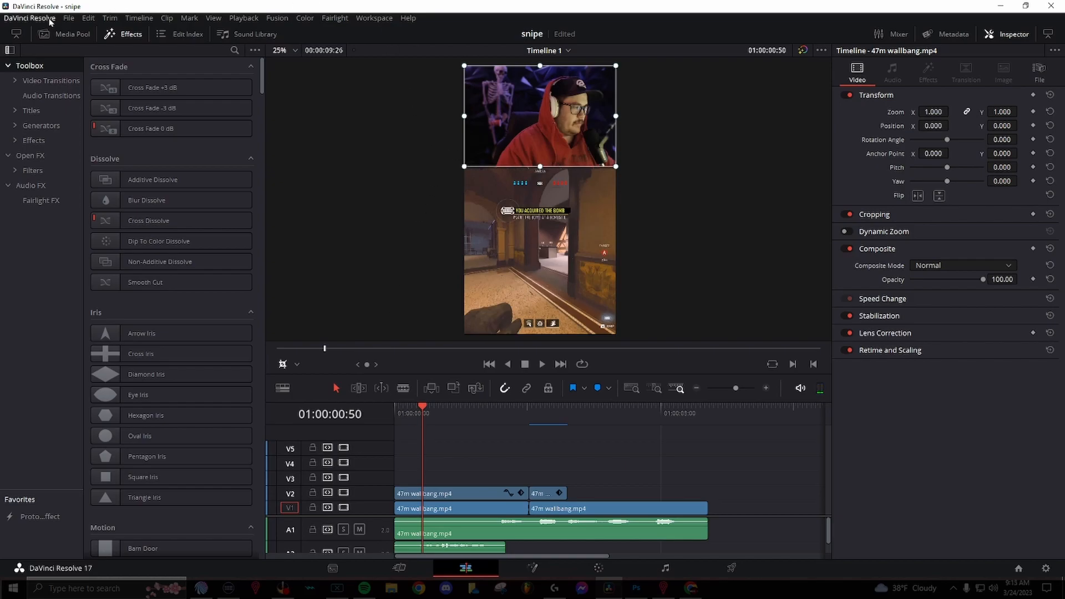
# Step: Add a Text+ title on track V4 at the timeline start and extend it to the end of the video clips
pyautogui.click(121, 37)
pyautogui.click(108, 37)
pyautogui.click(32, 111)
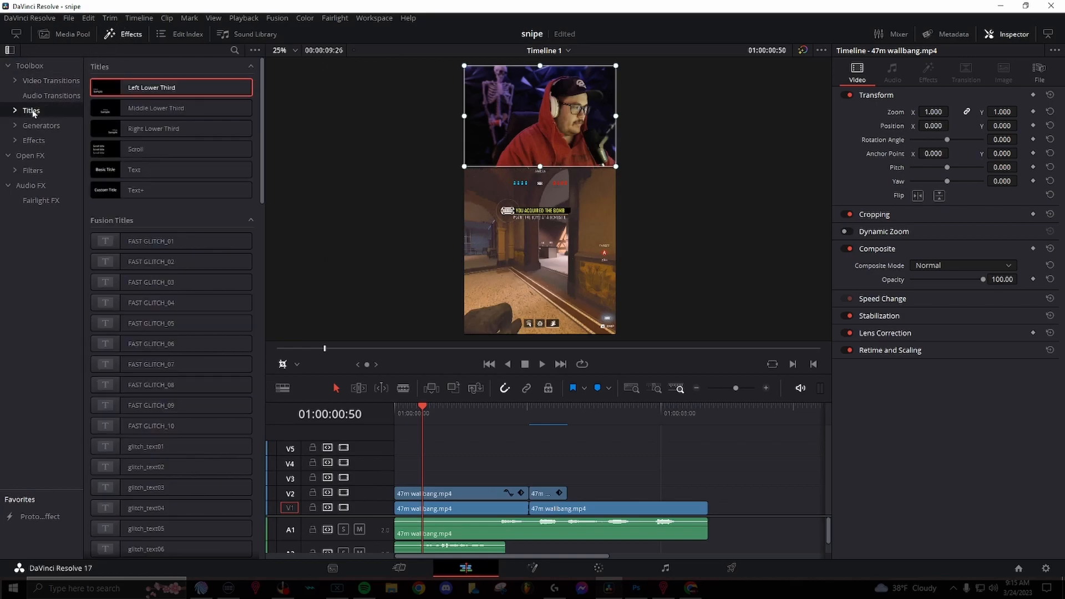
pyautogui.click(149, 194)
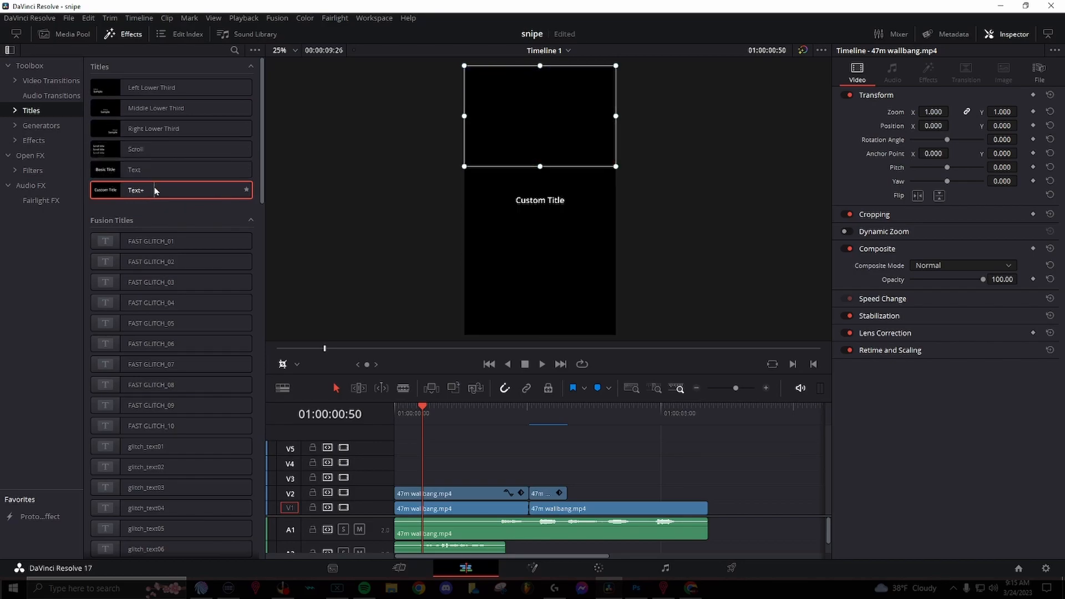
pyautogui.moveTo(154, 190); pyautogui.dragTo(486, 469)
pyautogui.click(427, 413)
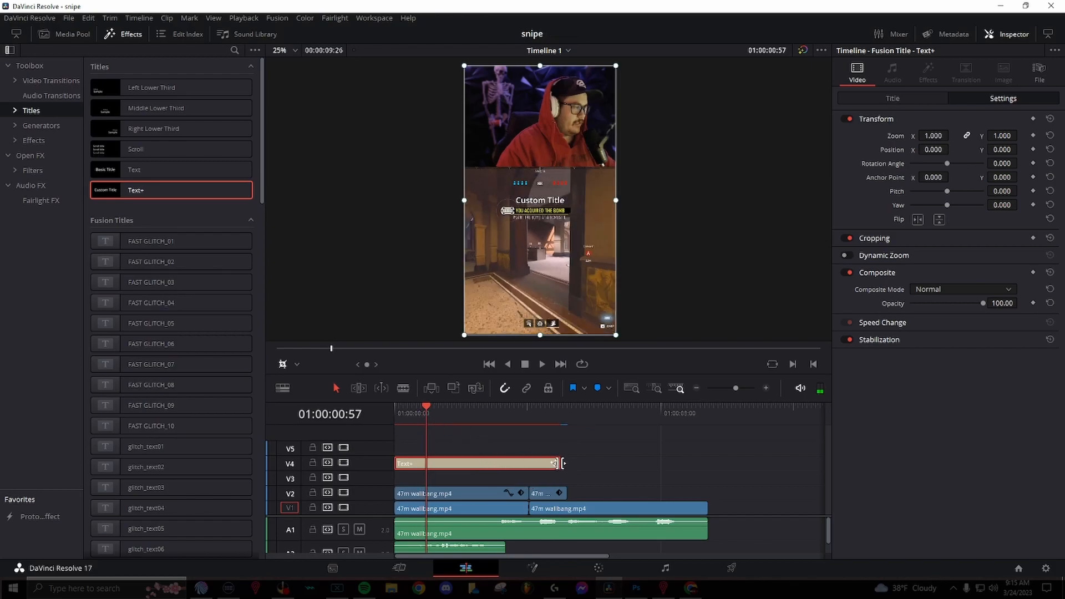
pyautogui.moveTo(562, 463); pyautogui.dragTo(705, 463)
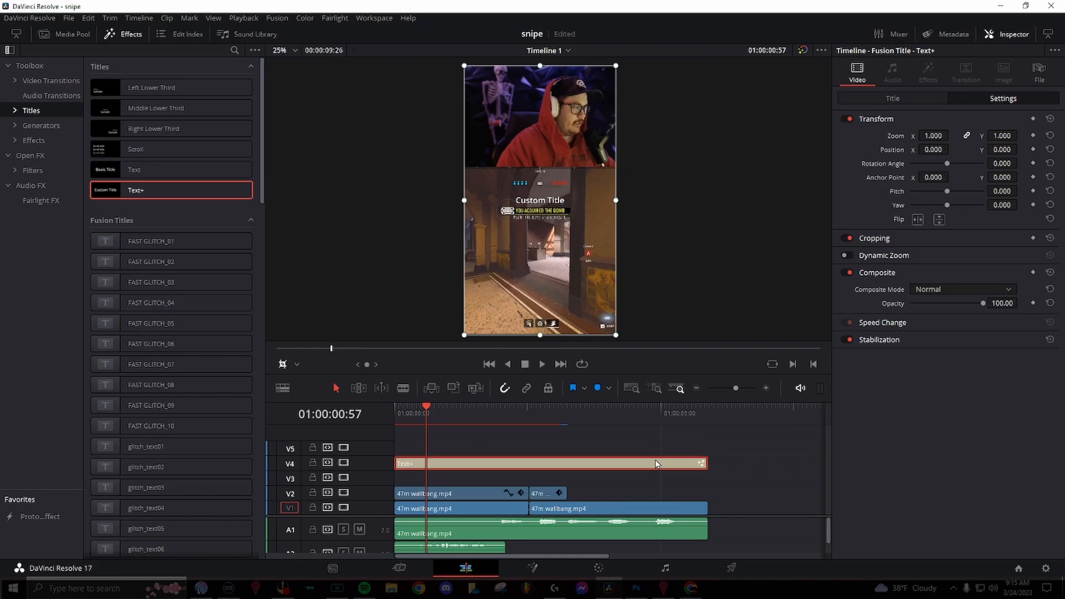
# Step: Enable shading element 2, the Red Outline, on the Text+ title
pyautogui.click(438, 429)
pyautogui.click(434, 429)
pyautogui.scroll(6, 524, 204)
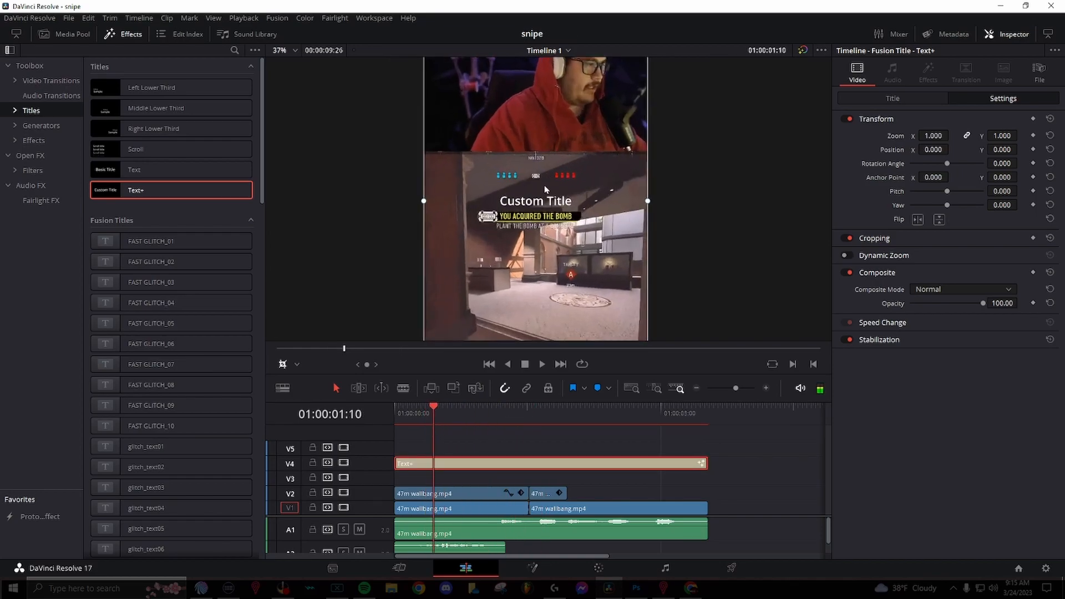
pyautogui.scroll(3, 524, 204)
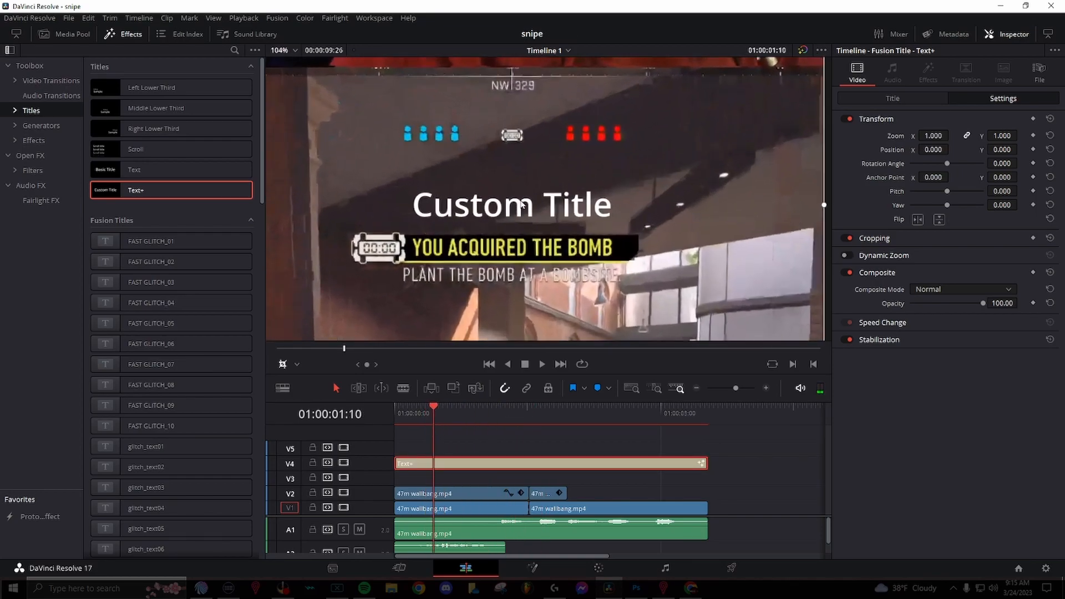
pyautogui.scroll(2, 522, 205)
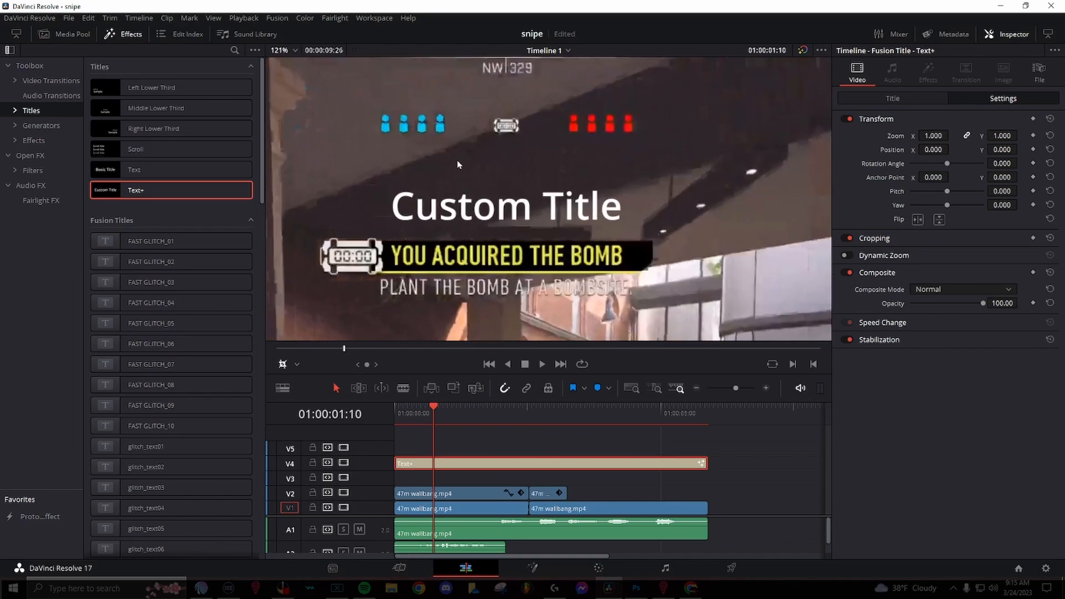
pyautogui.scroll(-1, 475, 194)
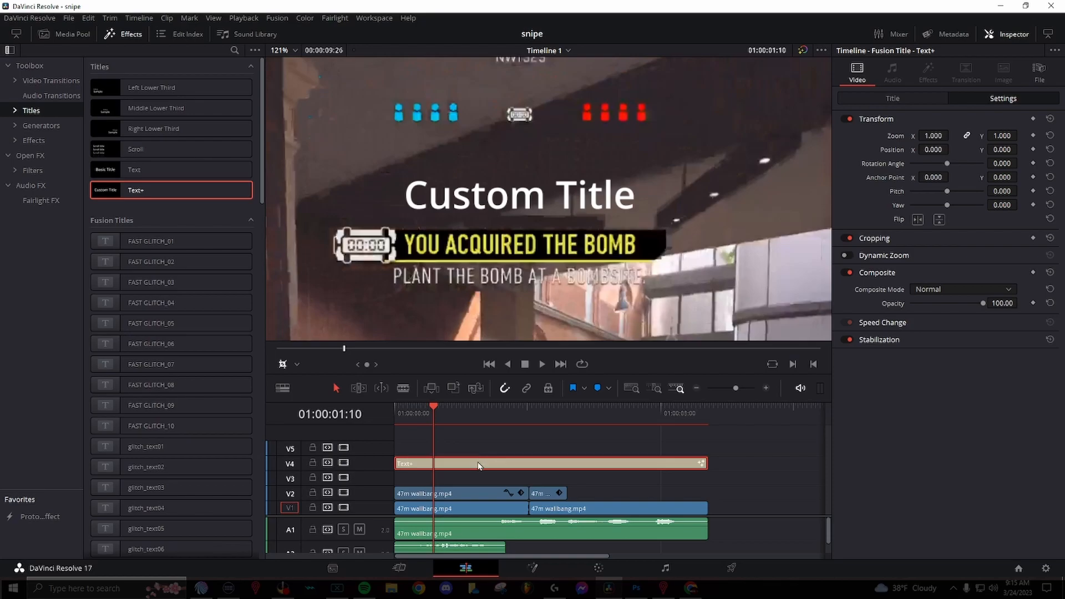
pyautogui.click(891, 101)
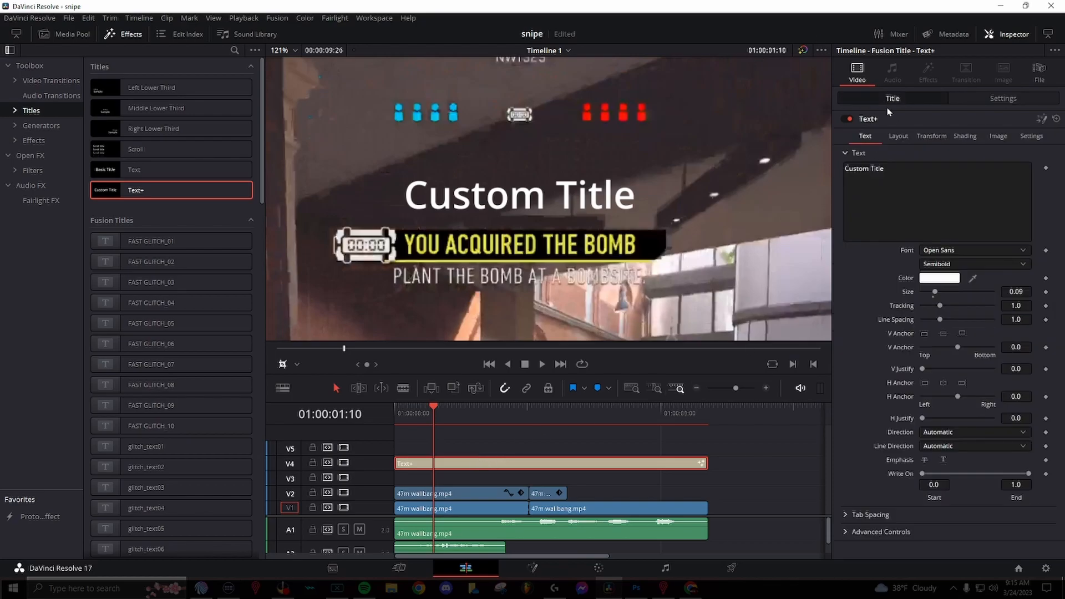
pyautogui.click(937, 183)
pyautogui.hotkey('ctrl', 'a')
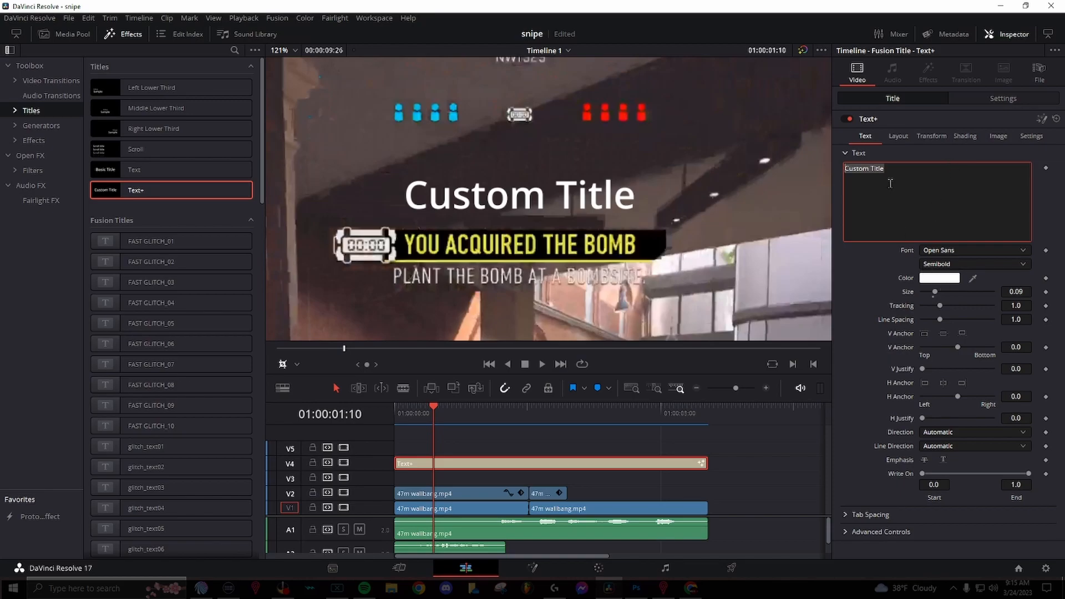
pyautogui.click(965, 136)
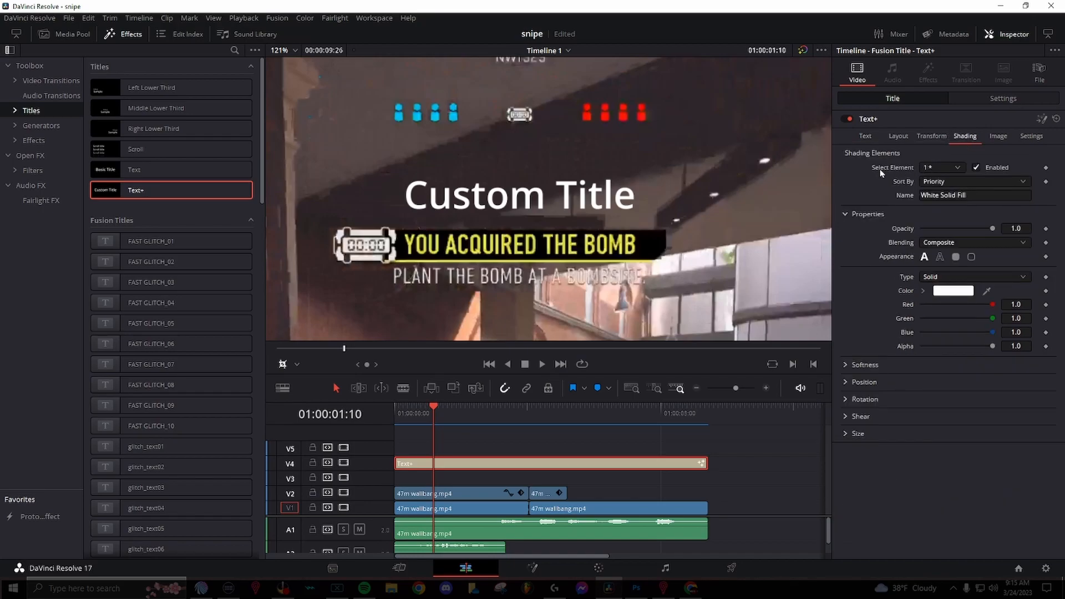
pyautogui.click(943, 168)
pyautogui.click(934, 194)
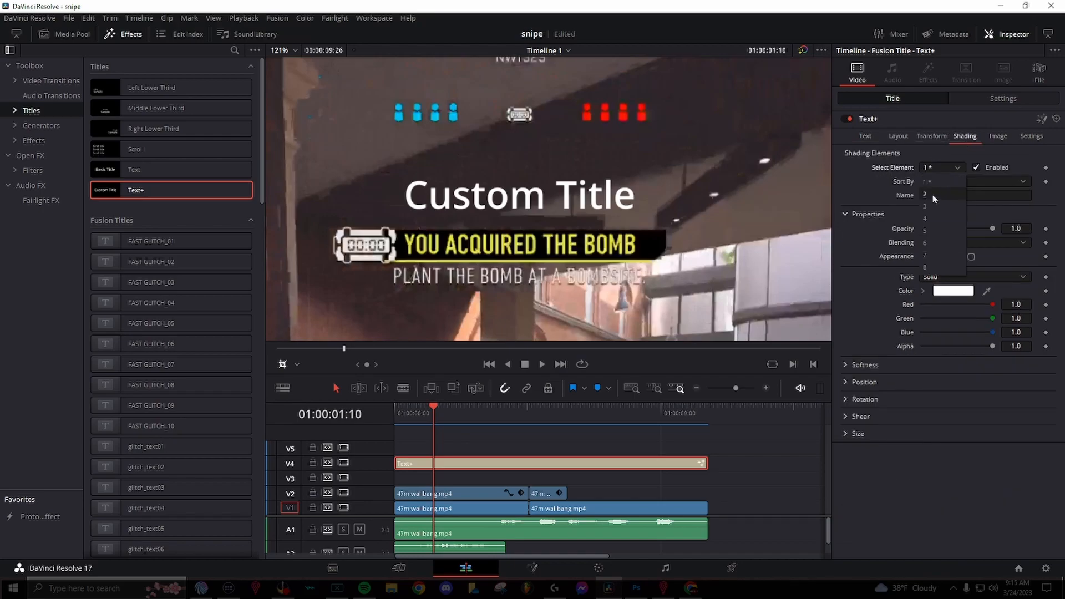
pyautogui.click(977, 168)
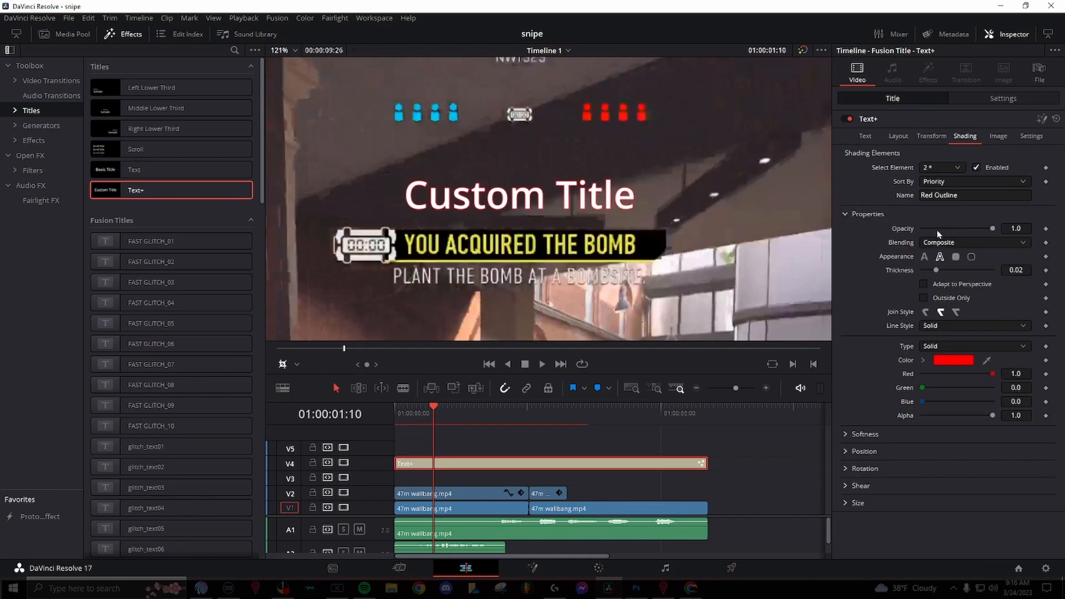
# Step: Make the title's outline black with a thickness of 0.2 and save the project
pyautogui.click(955, 362)
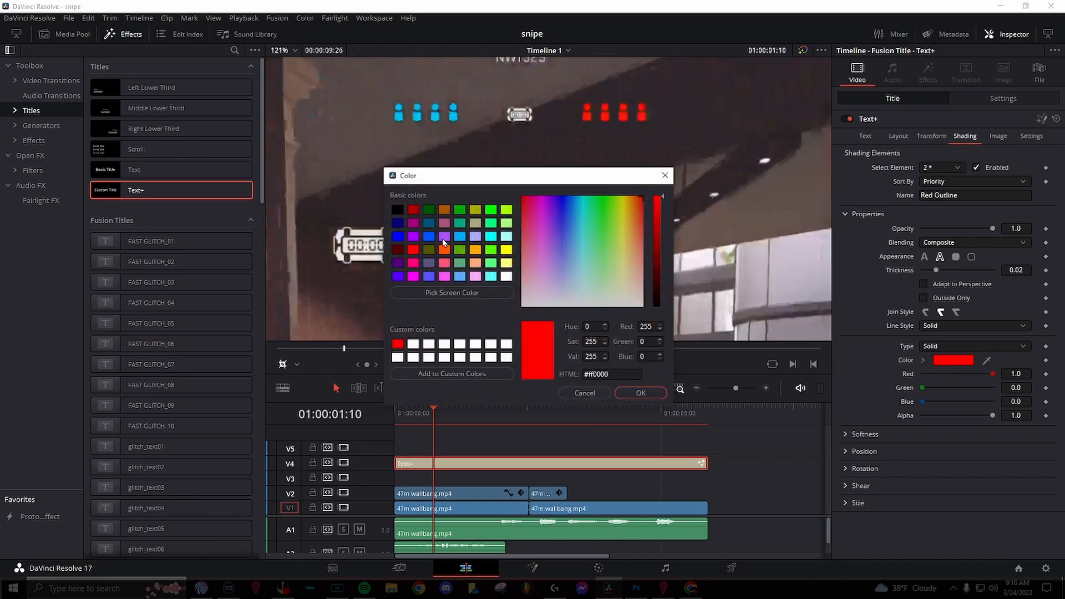
pyautogui.click(641, 393)
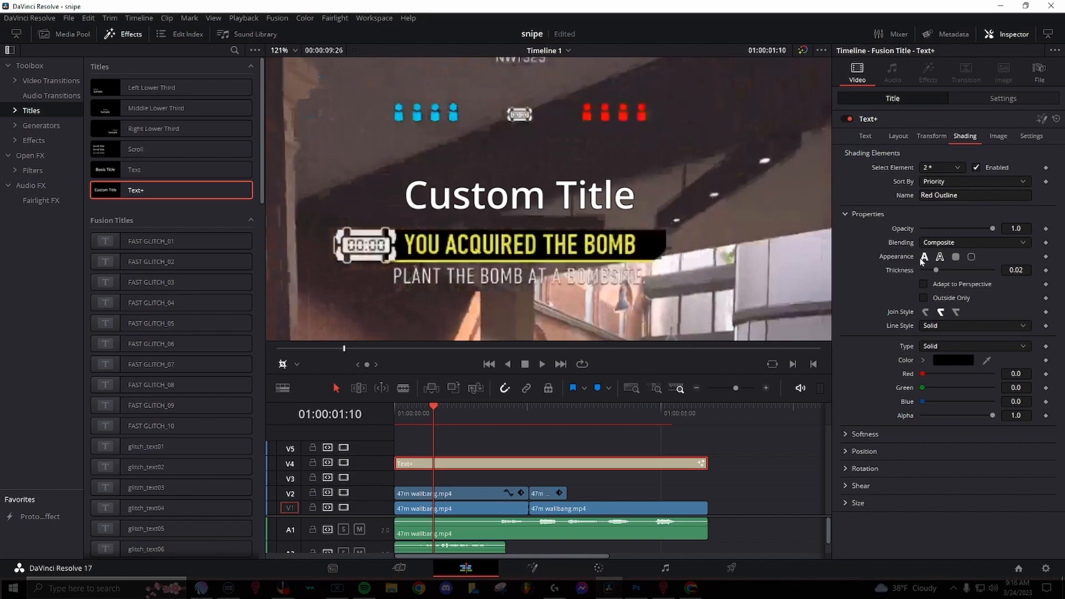
pyautogui.moveTo(938, 269); pyautogui.dragTo(992, 273)
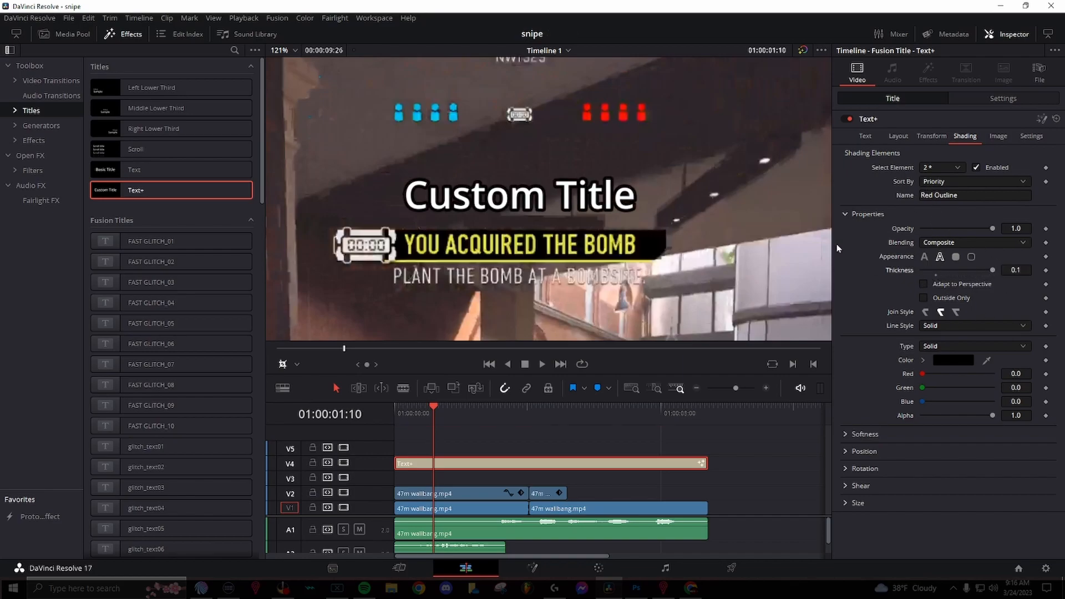
pyautogui.click(1025, 271)
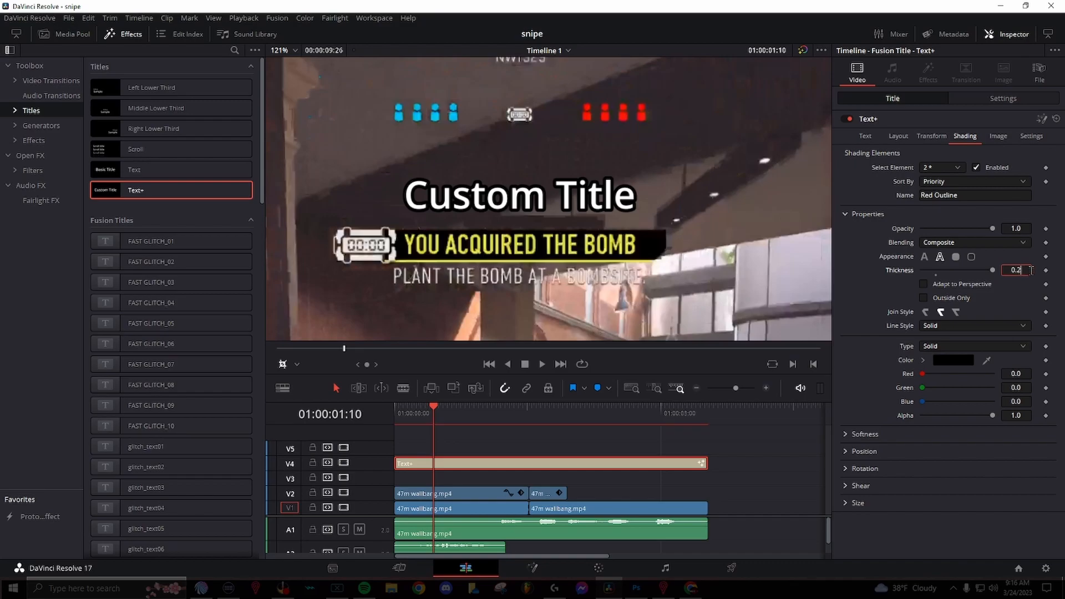
pyautogui.click(848, 237)
pyautogui.hotkey('ctrl', 's')
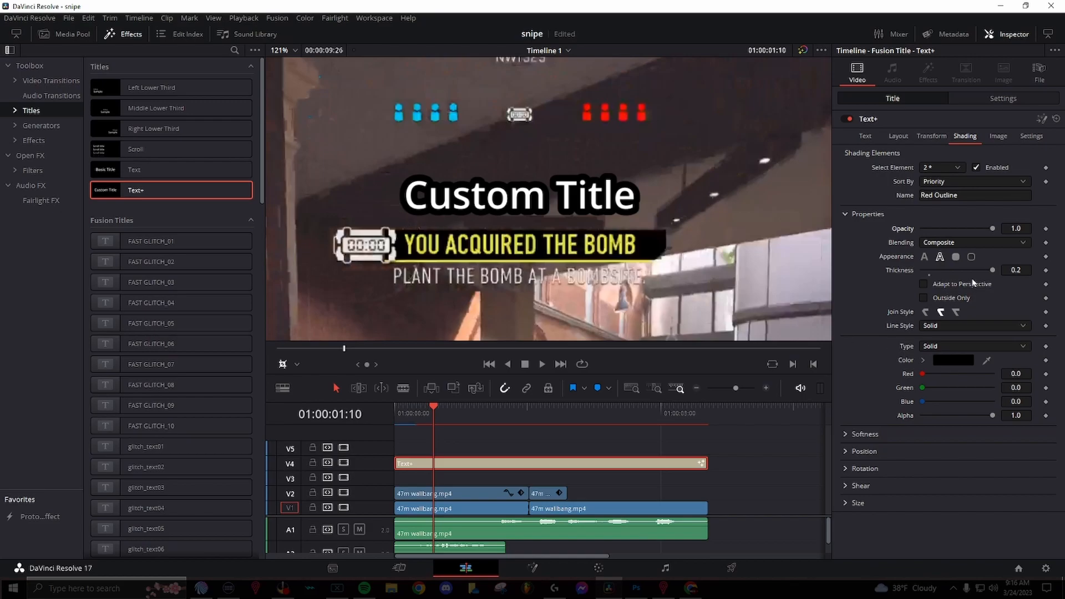
# Step: Replace the title text with "LET'S" and set its font to Komika Axis
pyautogui.click(868, 137)
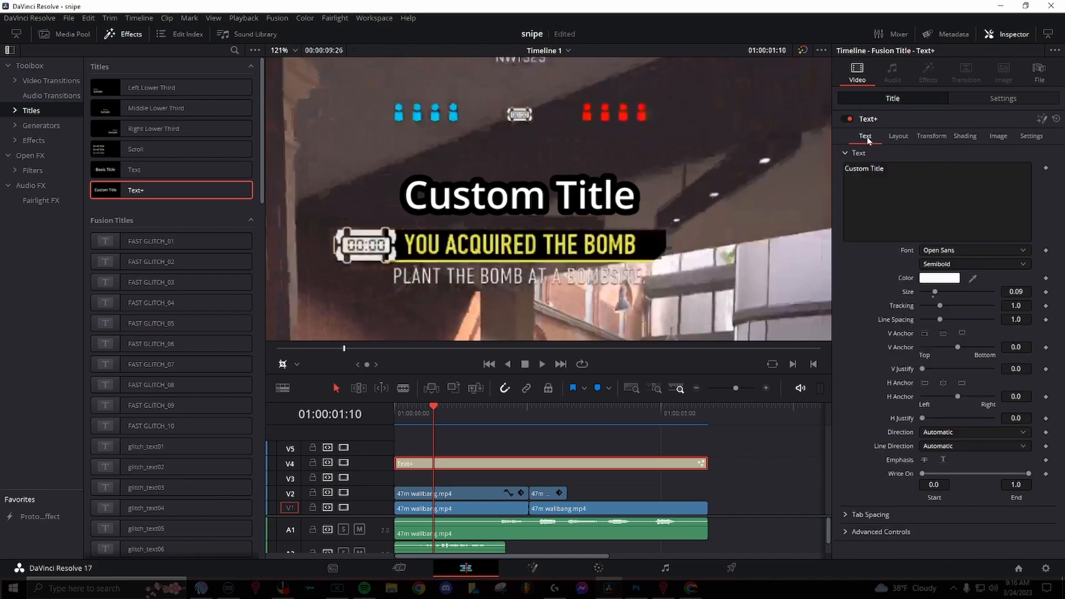
pyautogui.click(917, 179)
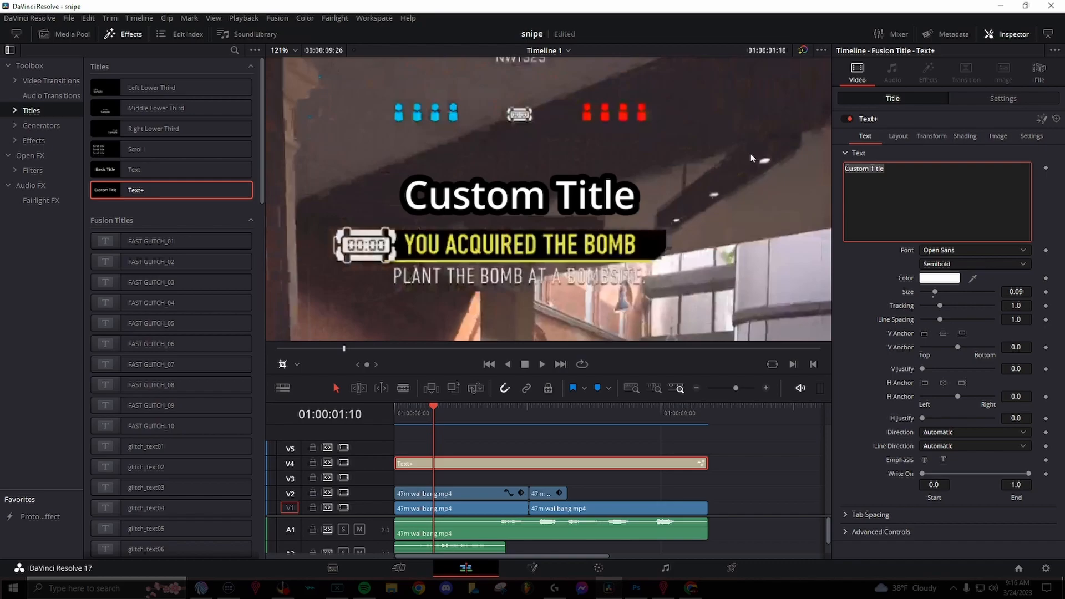
pyautogui.write("LET'S")
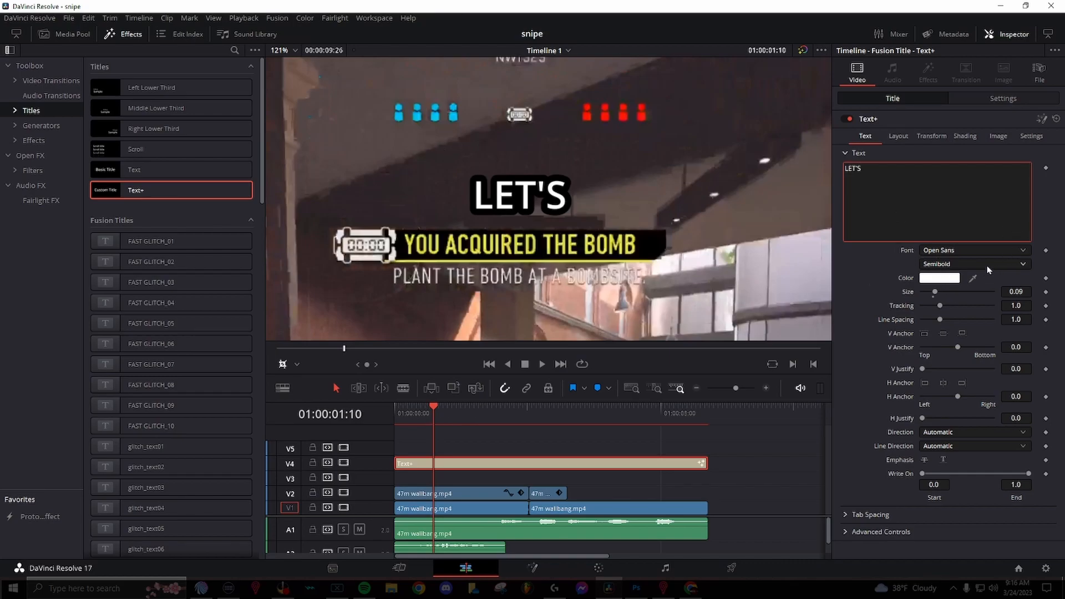
pyautogui.click(925, 251)
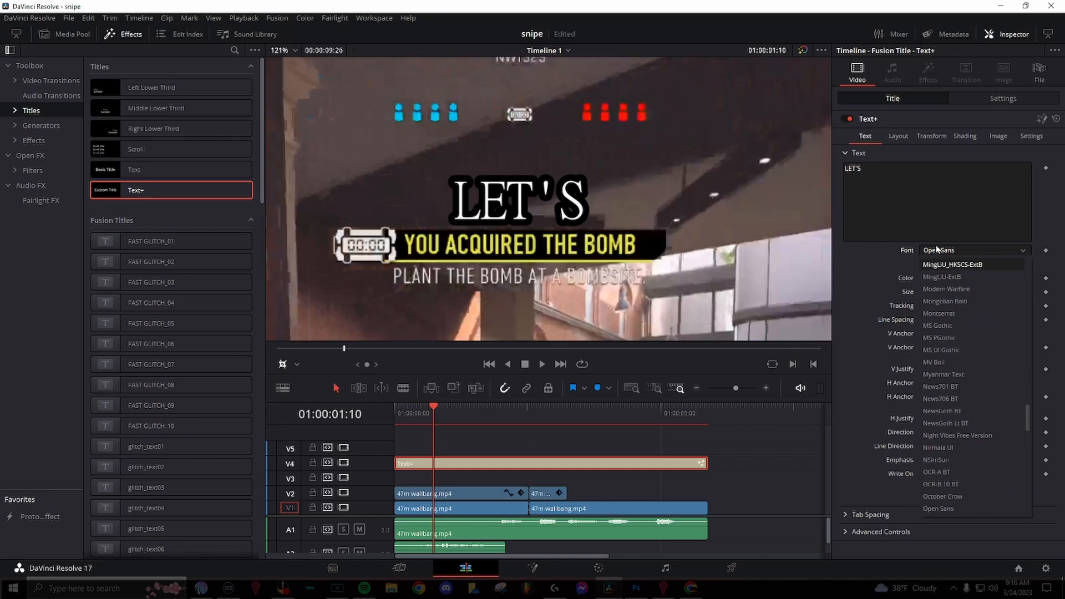
pyautogui.scroll(5, 938, 272)
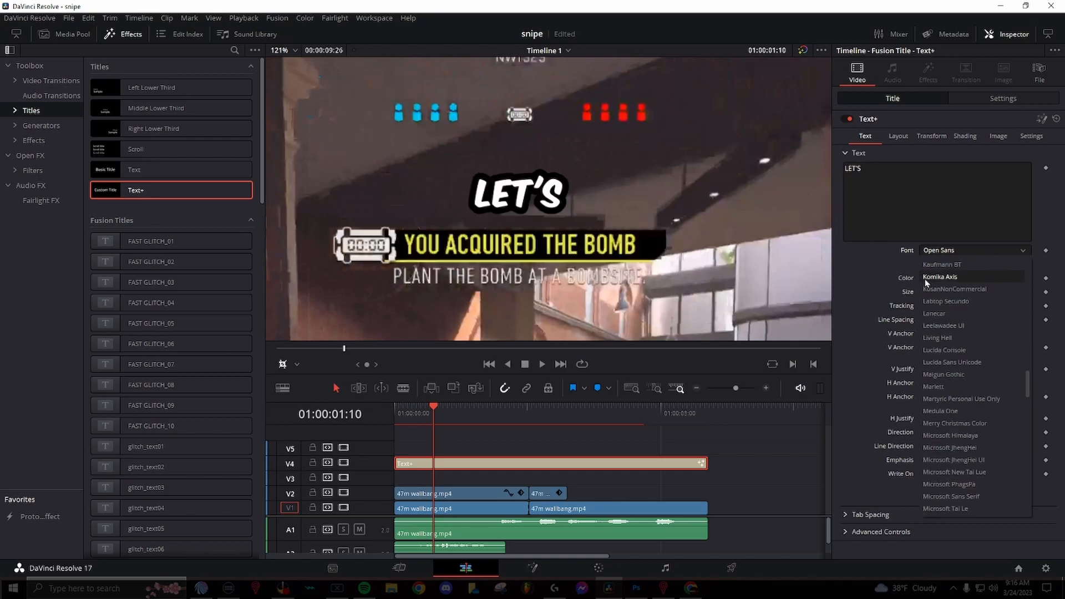
pyautogui.click(961, 277)
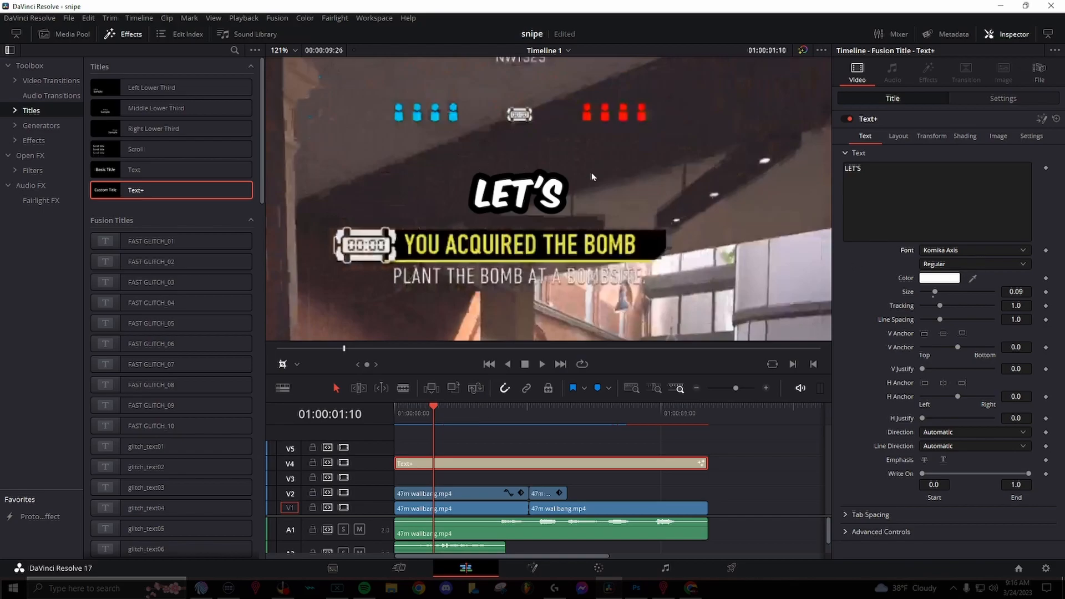
# Step: Raise the LET'S title to position Y 235 so it sits on the seam between webcam and gameplay
pyautogui.scroll(-3, 511, 214)
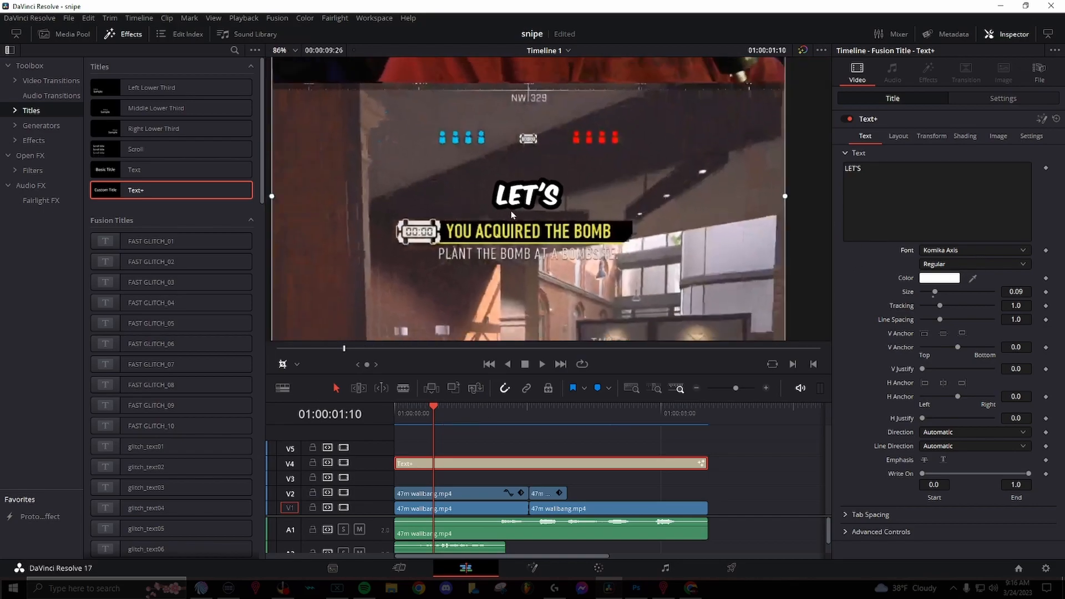
pyautogui.scroll(-3, 541, 178)
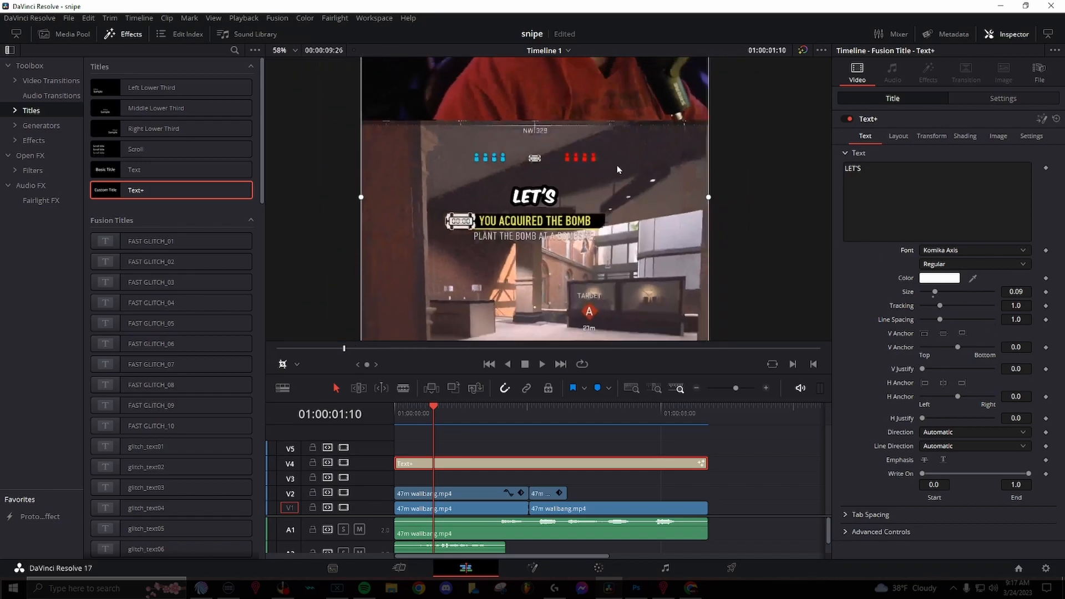
pyautogui.scroll(-1, 541, 178)
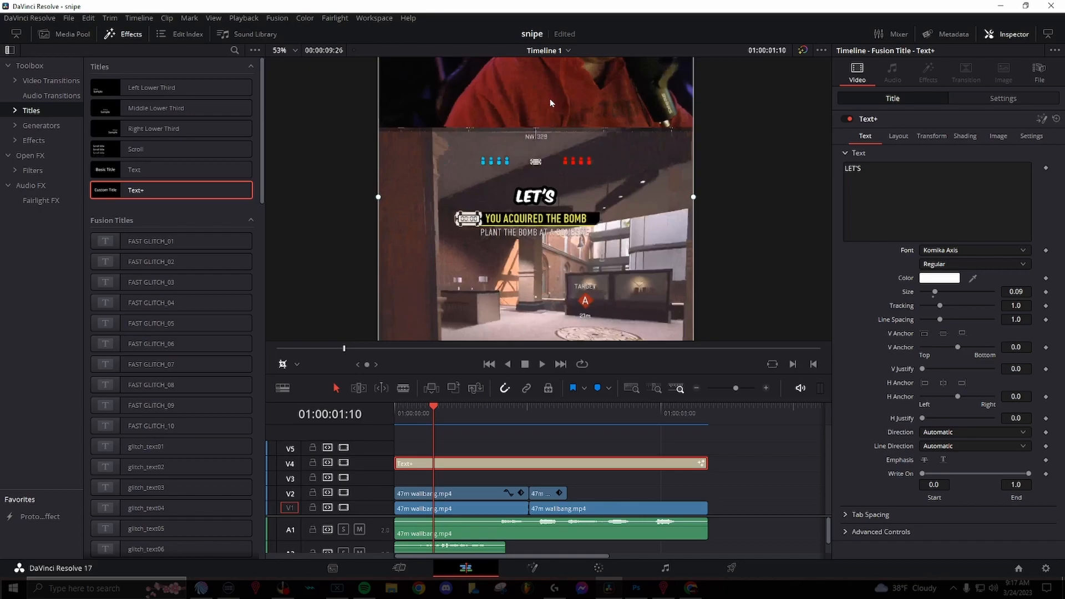
pyautogui.click(1015, 104)
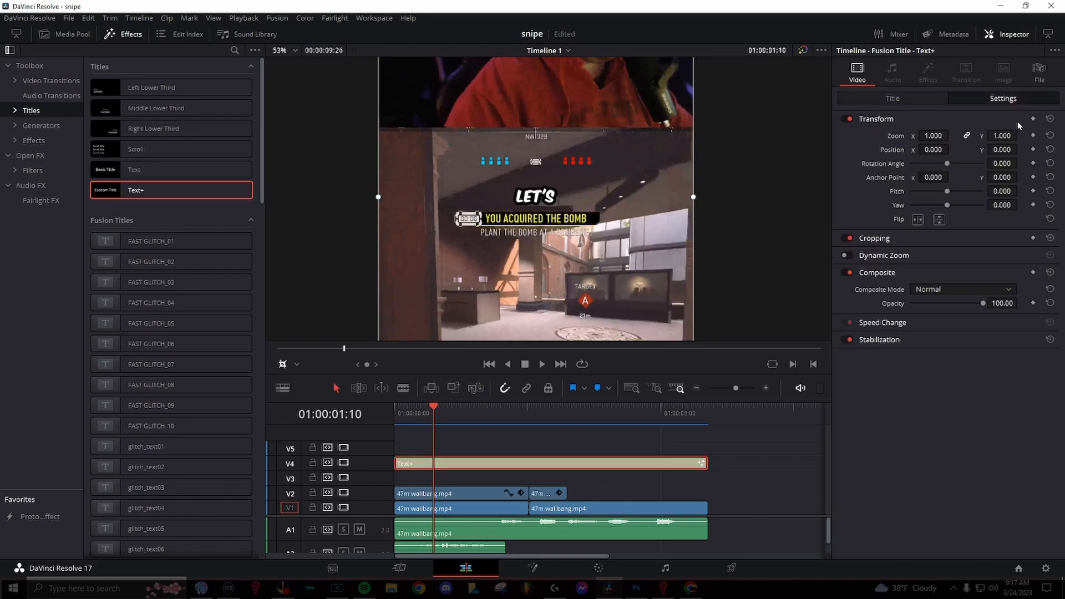
pyautogui.moveTo(1021, 149); pyautogui.dragTo(1021, 149)
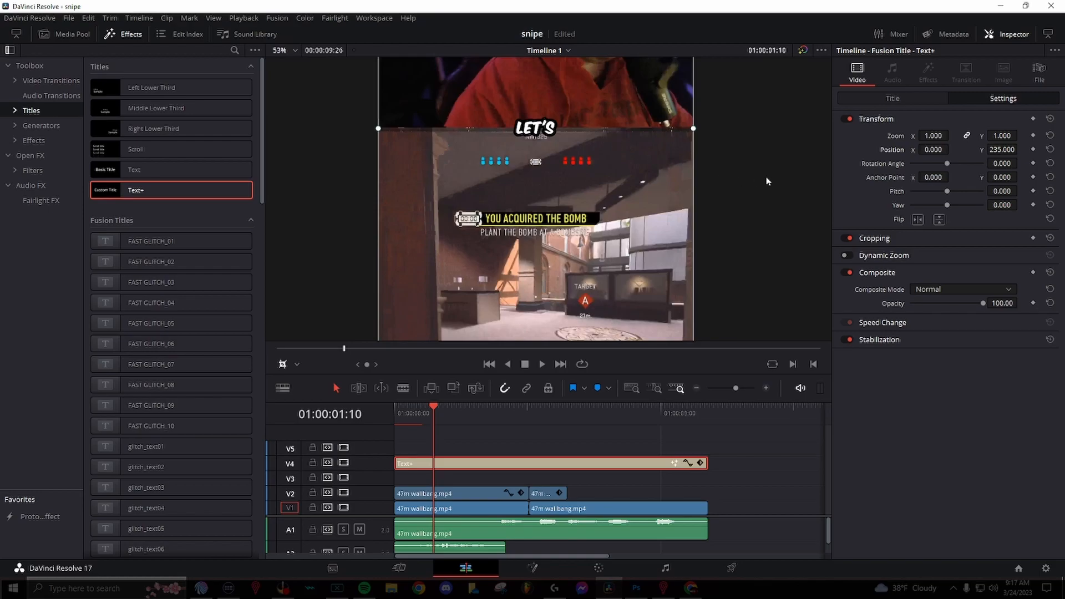
pyautogui.scroll(3, 509, 132)
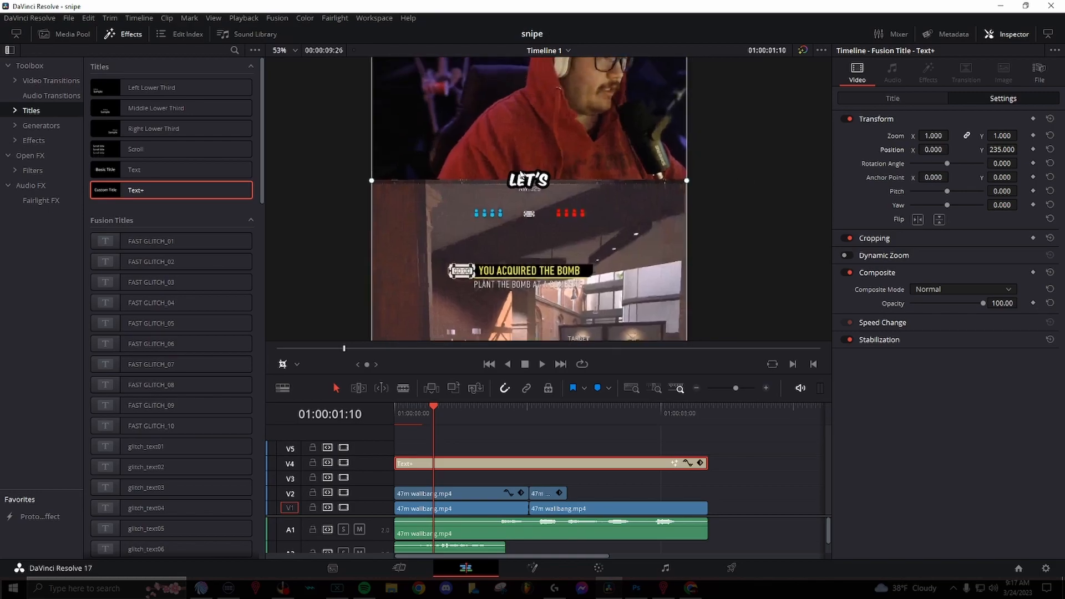
# Step: Play and scrub the opening of the timeline to examine where the first spoken word begins in the voice audio
pyautogui.click(898, 101)
pyautogui.moveTo(431, 414); pyautogui.dragTo(420, 414)
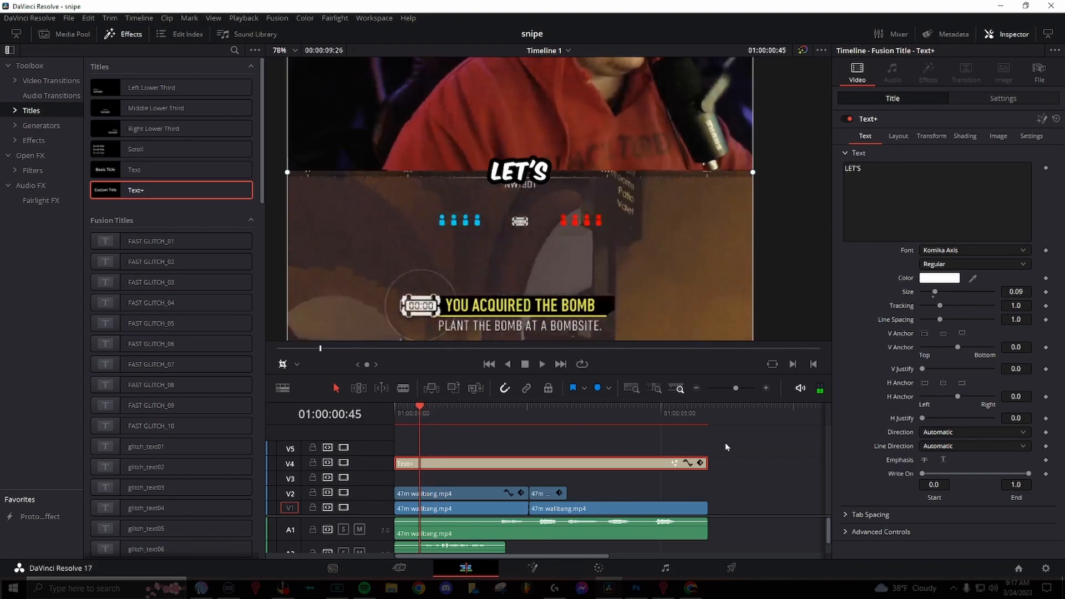
pyautogui.click(766, 388)
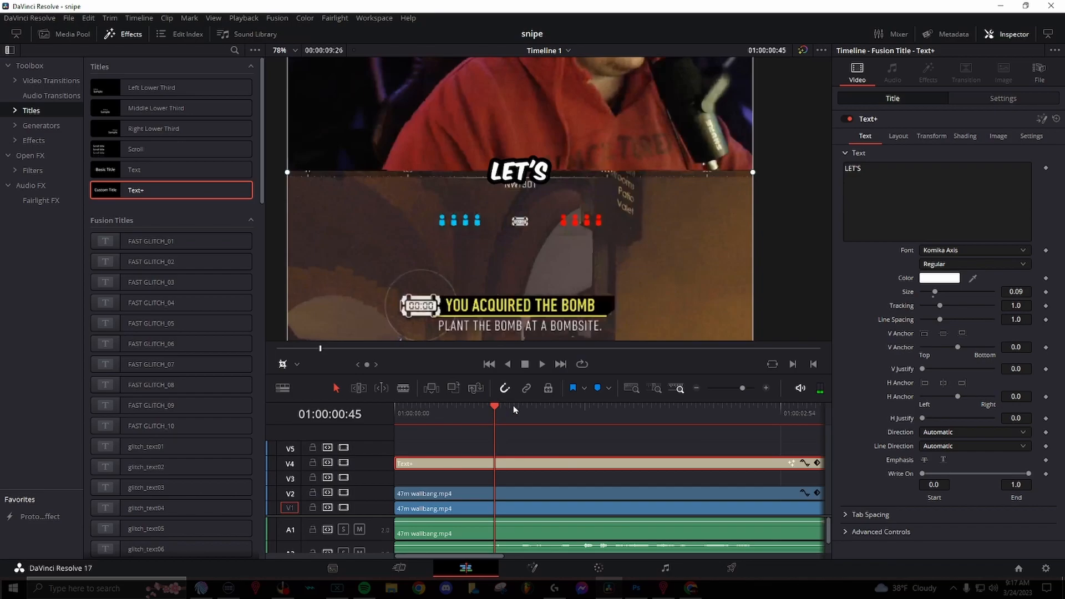
pyautogui.moveTo(531, 402); pyautogui.dragTo(477, 400)
pyautogui.click(486, 397)
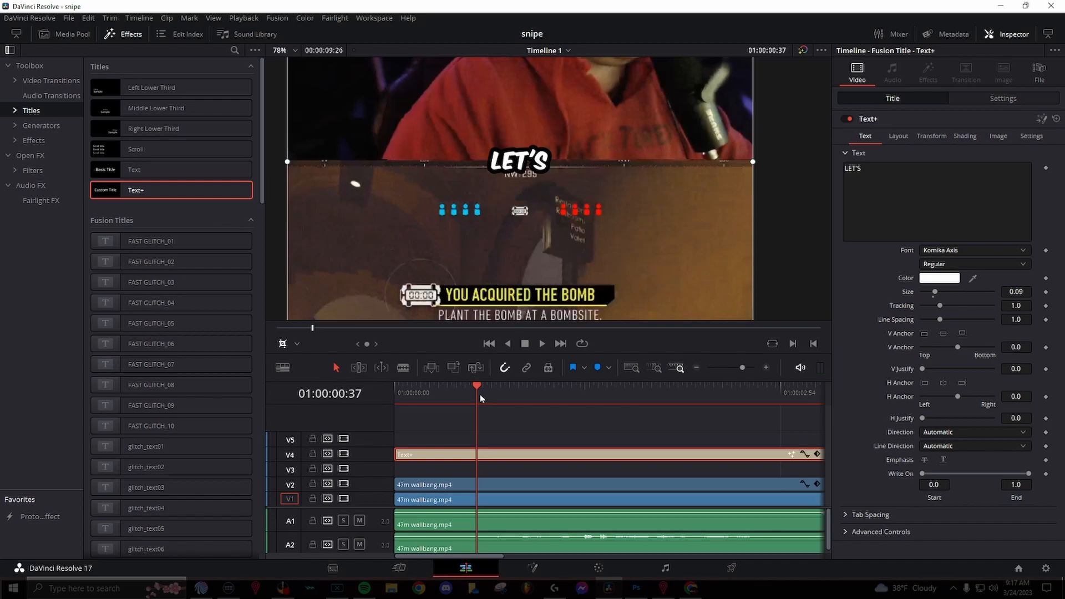
pyautogui.press('space')
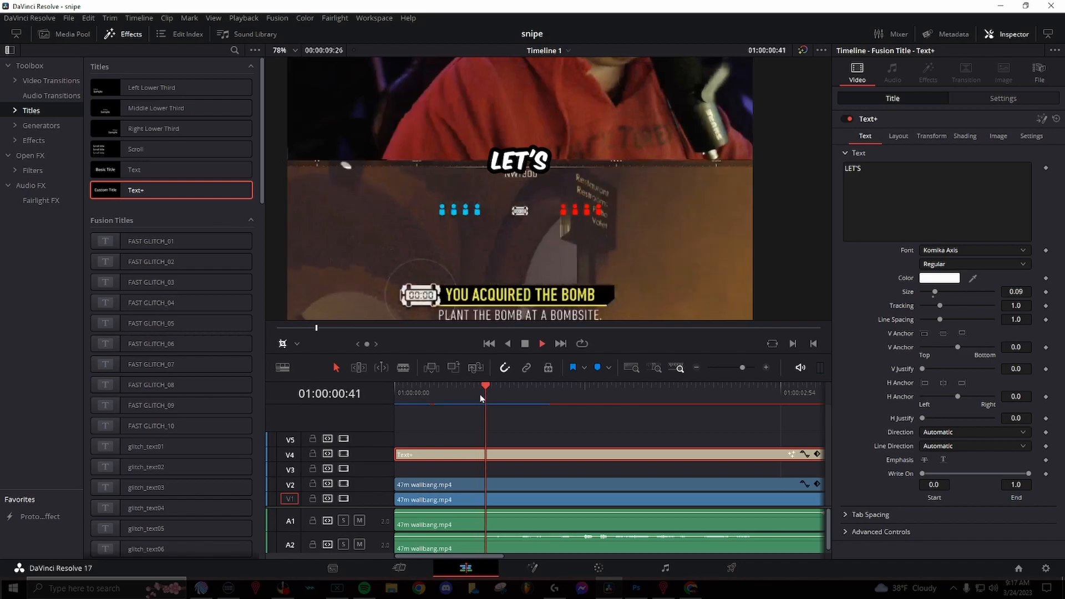
pyautogui.click(541, 401)
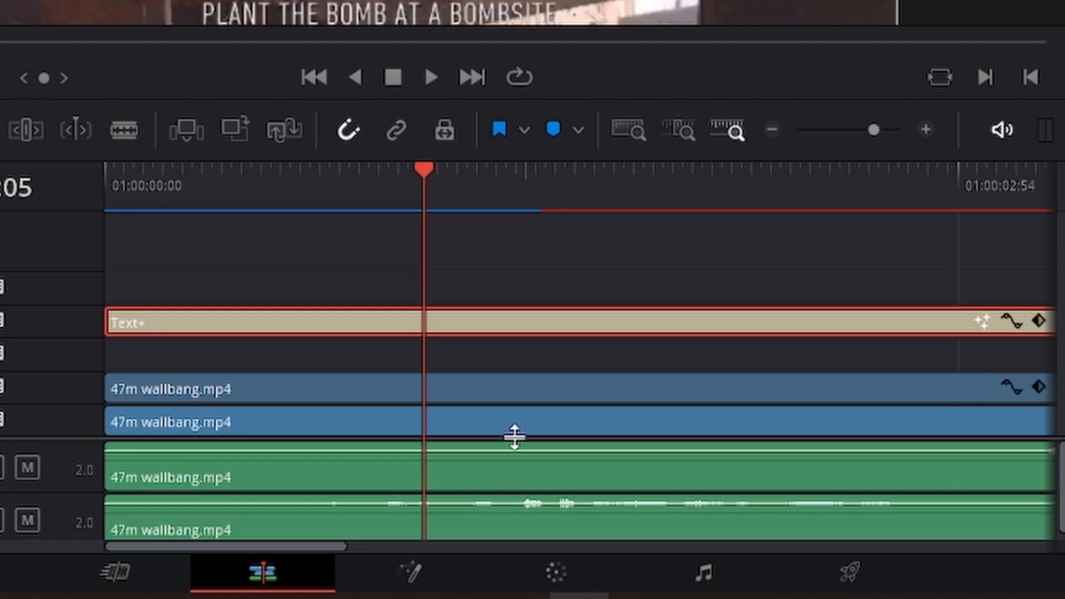
pyautogui.moveTo(515, 437); pyautogui.dragTo(512, 396)
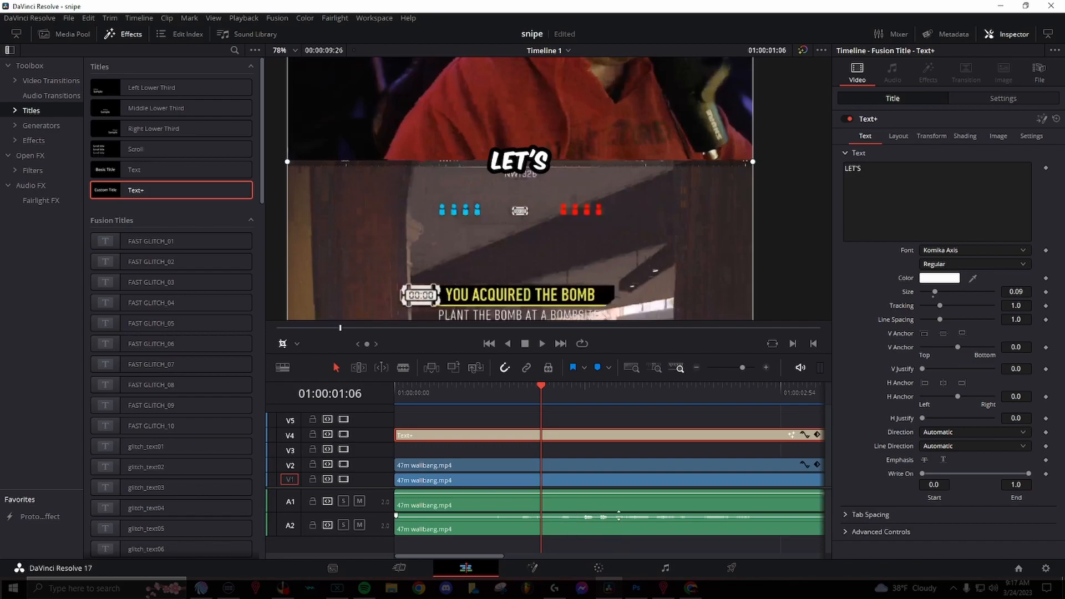
# Step: Split the LET'S title at 01:00:01:15, where the speech starts, and remove the part before the cut
pyautogui.press('space')
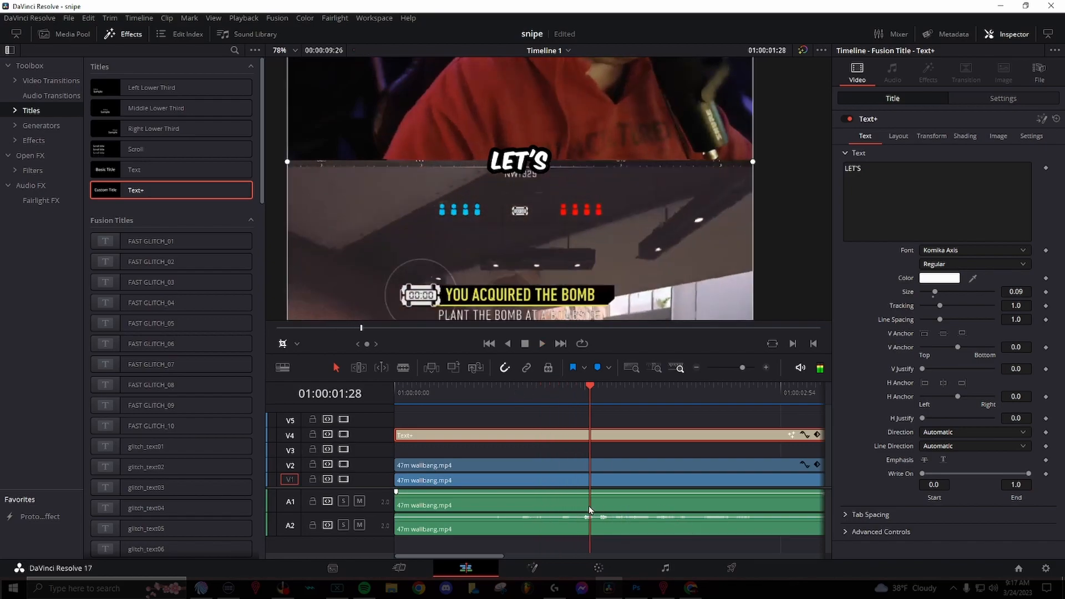
pyautogui.moveTo(590, 395); pyautogui.dragTo(561, 401)
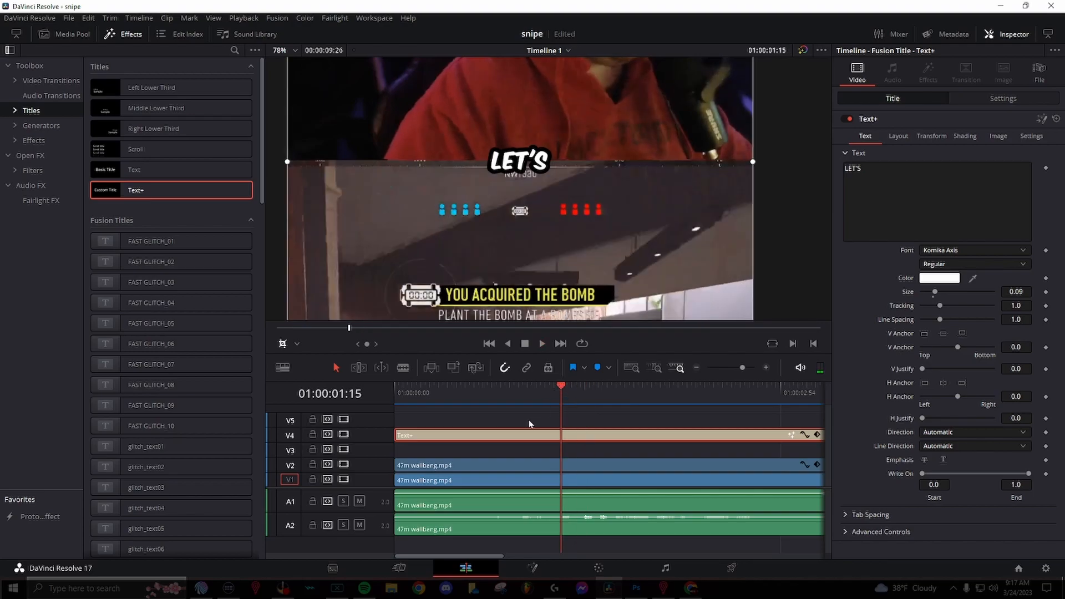
pyautogui.press('b')
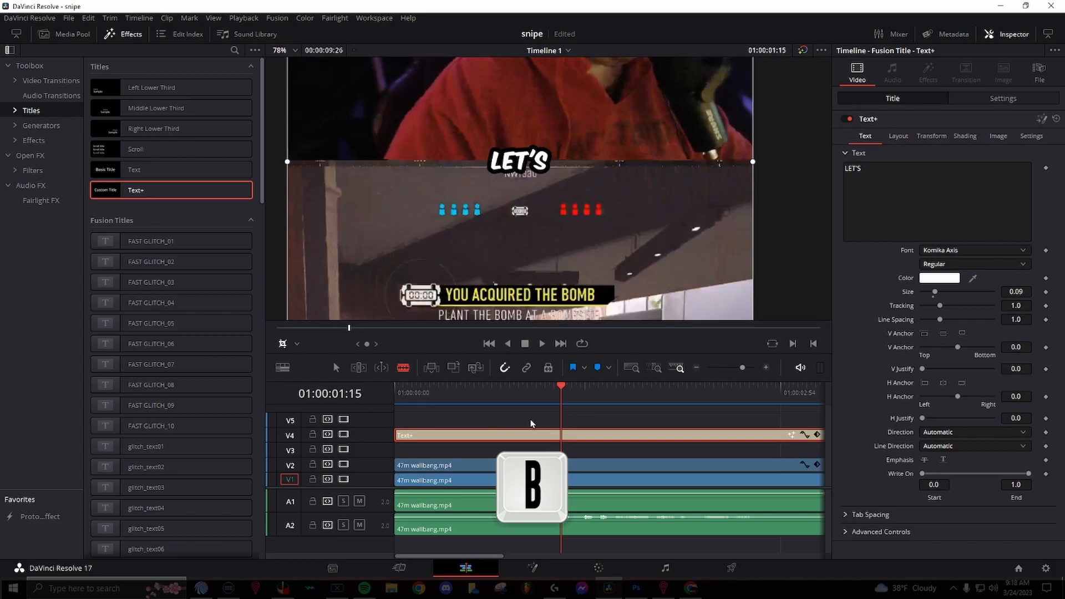
pyautogui.click(566, 435)
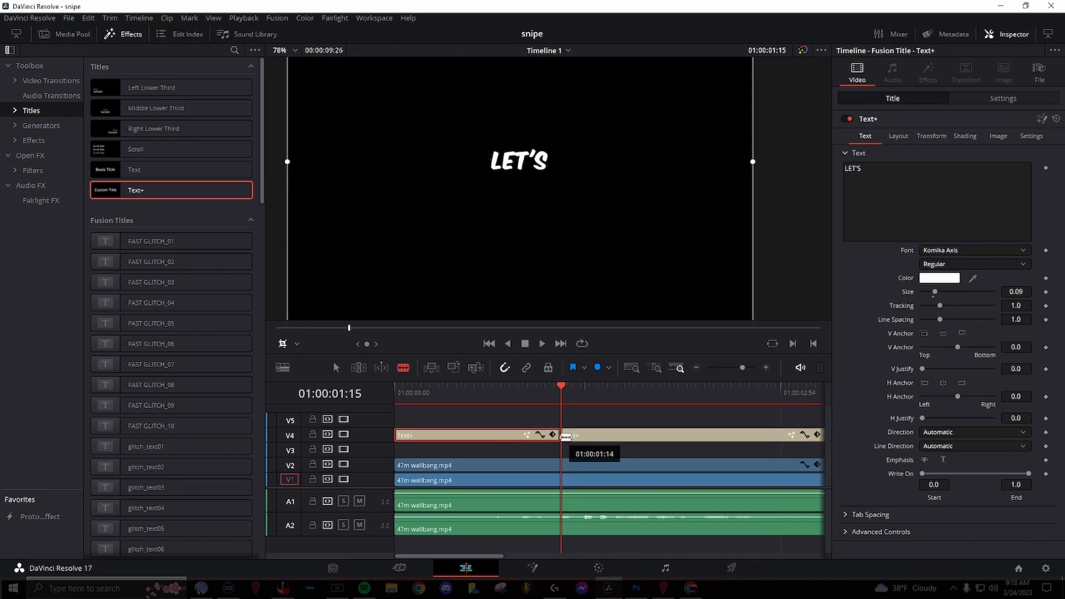
pyautogui.press('a')
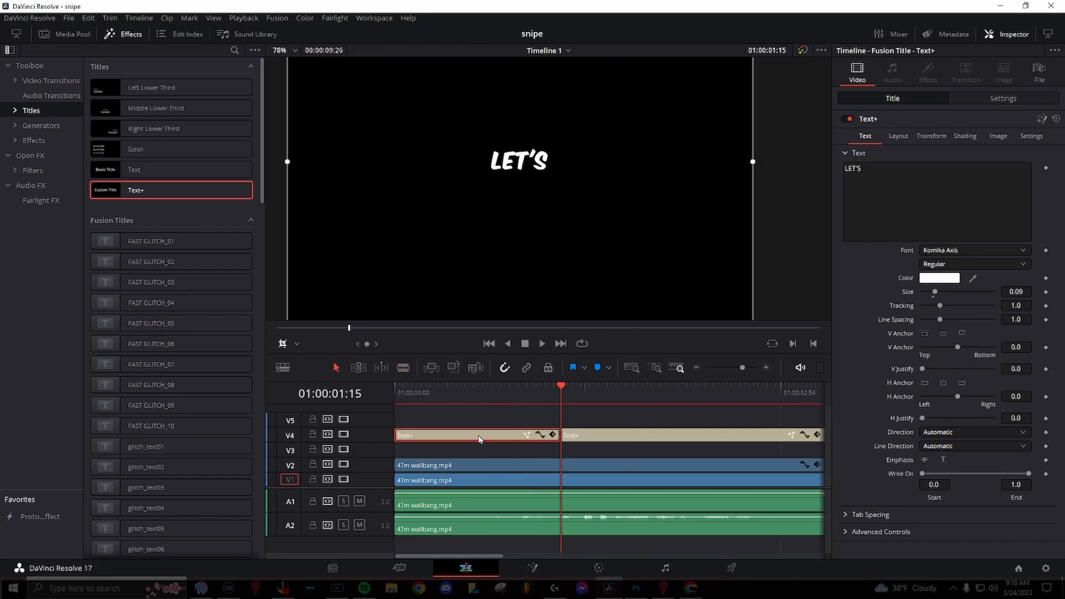
pyautogui.hotkey('ctrl', 'x')
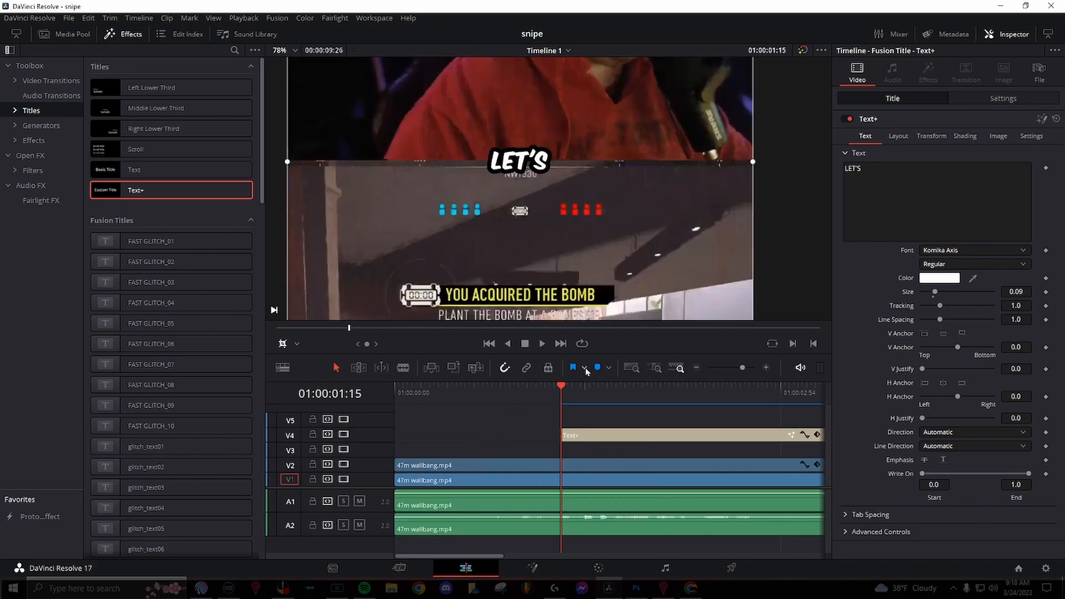
# Step: Split the LET'S title at 01:00:01:19 and replace the text of the part after the cut with "SEE"
pyautogui.hscroll(3, 654, 449)
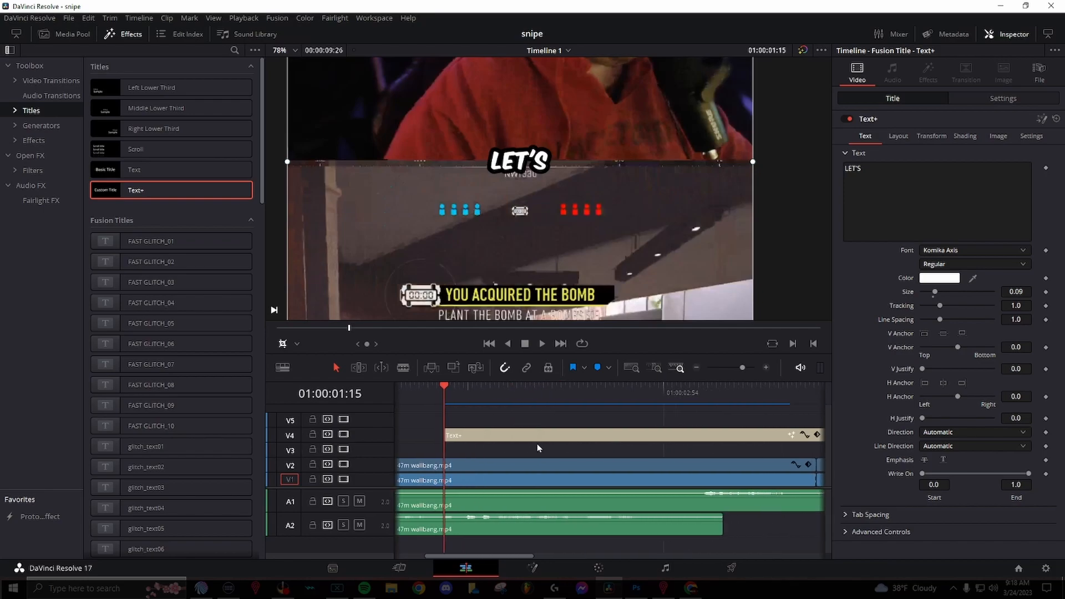
pyautogui.click(768, 368)
pyautogui.hscroll(3, 542, 454)
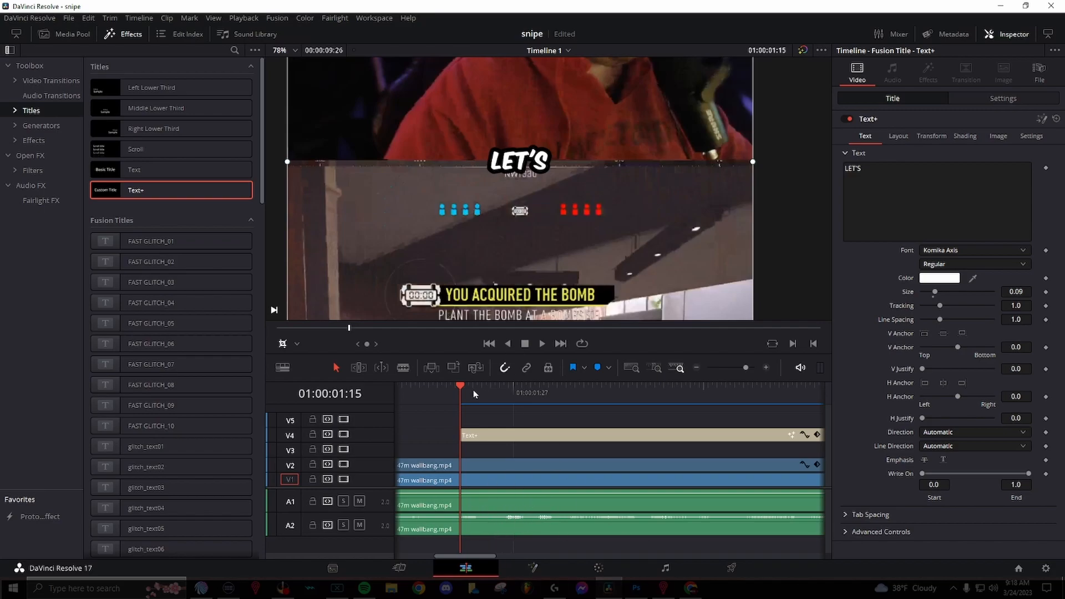
pyautogui.moveTo(460, 387); pyautogui.dragTo(478, 387)
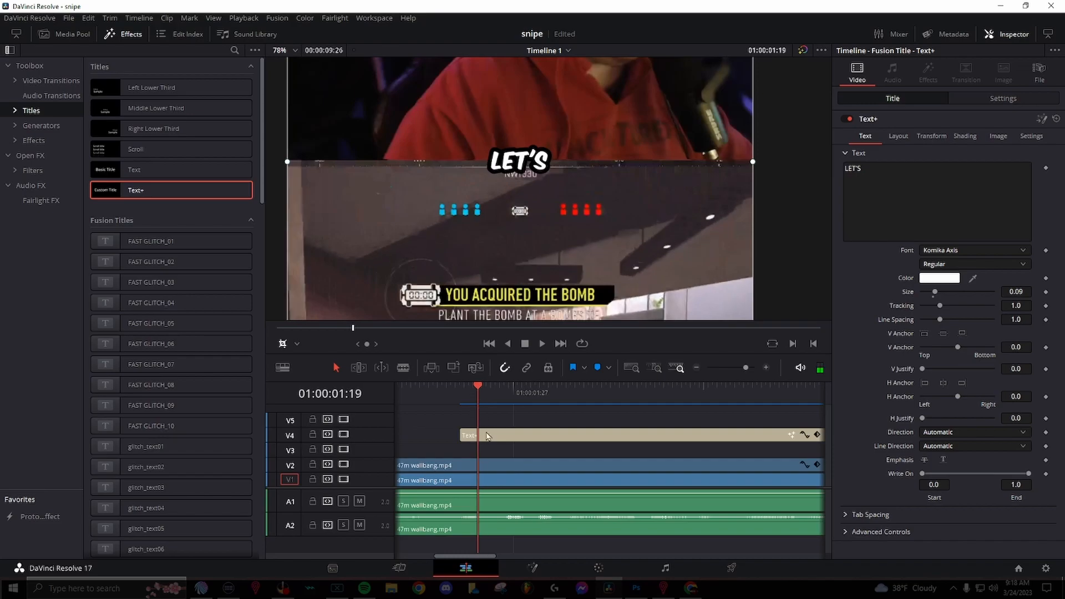
pyautogui.press('b')
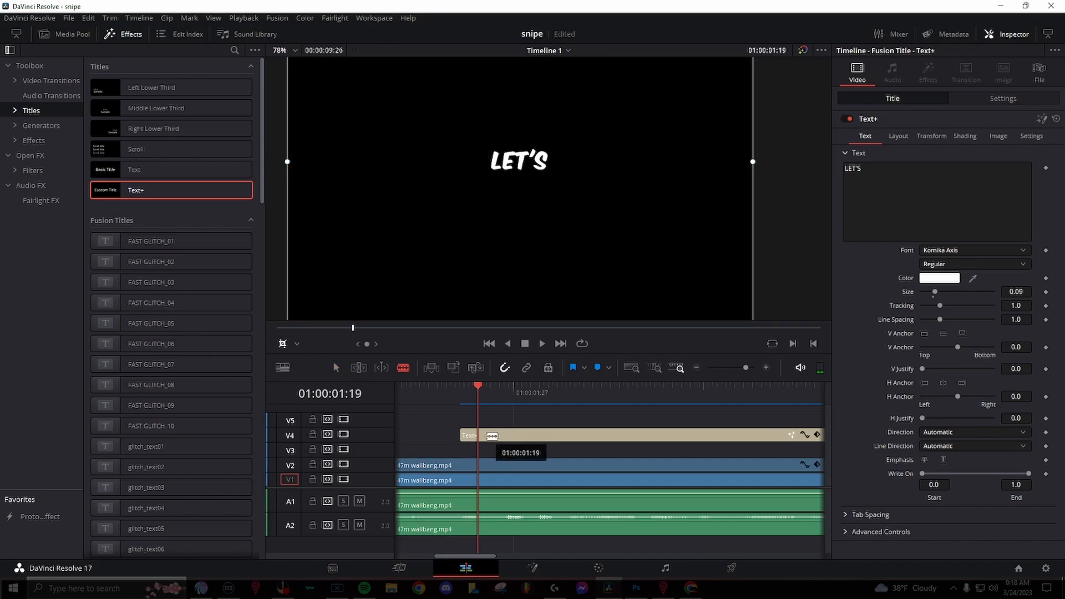
pyautogui.click(479, 434)
pyautogui.press('a')
pyautogui.click(501, 437)
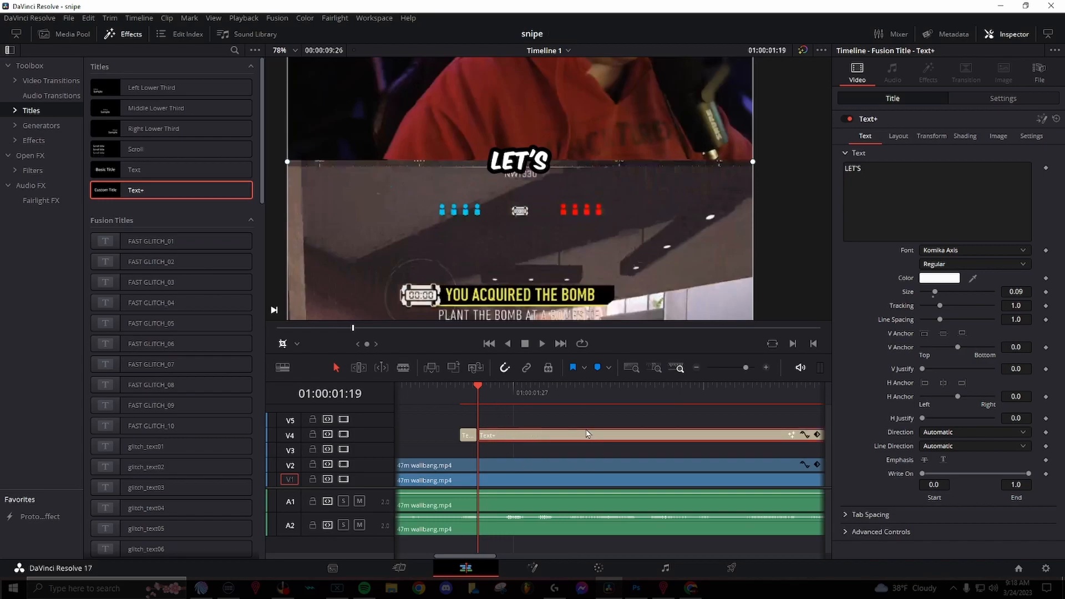
pyautogui.click(912, 174)
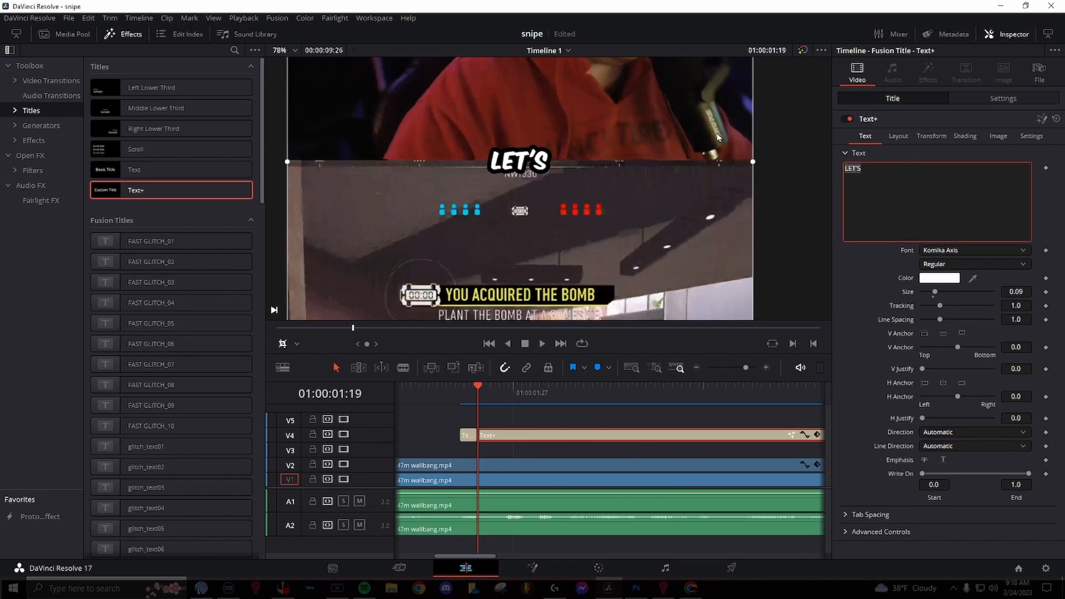
pyautogui.write('SEE')
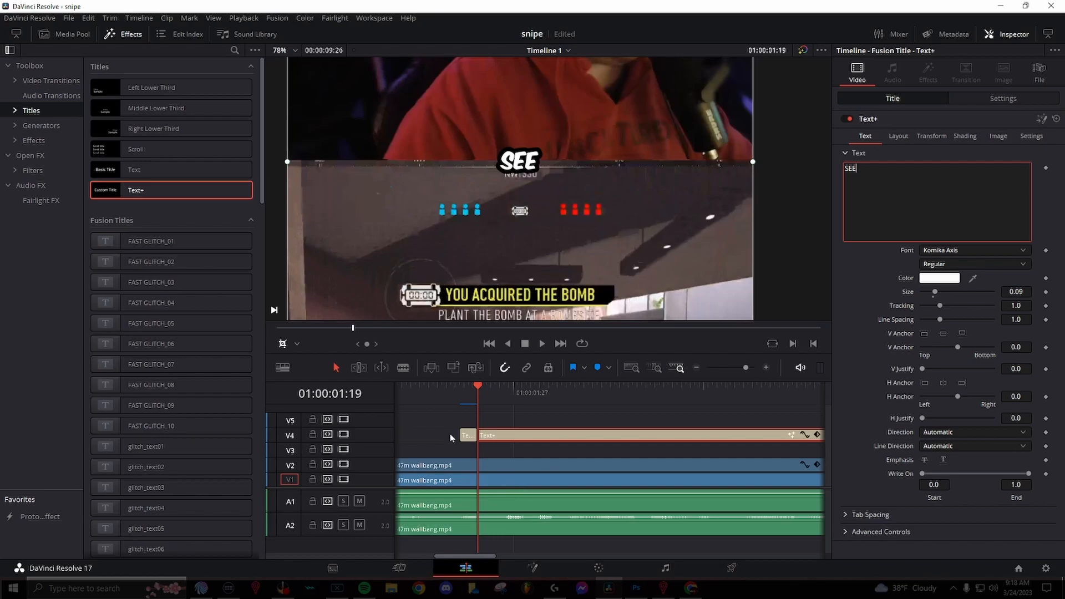
# Step: Split the SEE title at 01:00:01:25 and replace the text of the part after the cut with "IF"
pyautogui.moveTo(478, 387); pyautogui.dragTo(499, 395)
pyautogui.press('space')
pyautogui.click(505, 397)
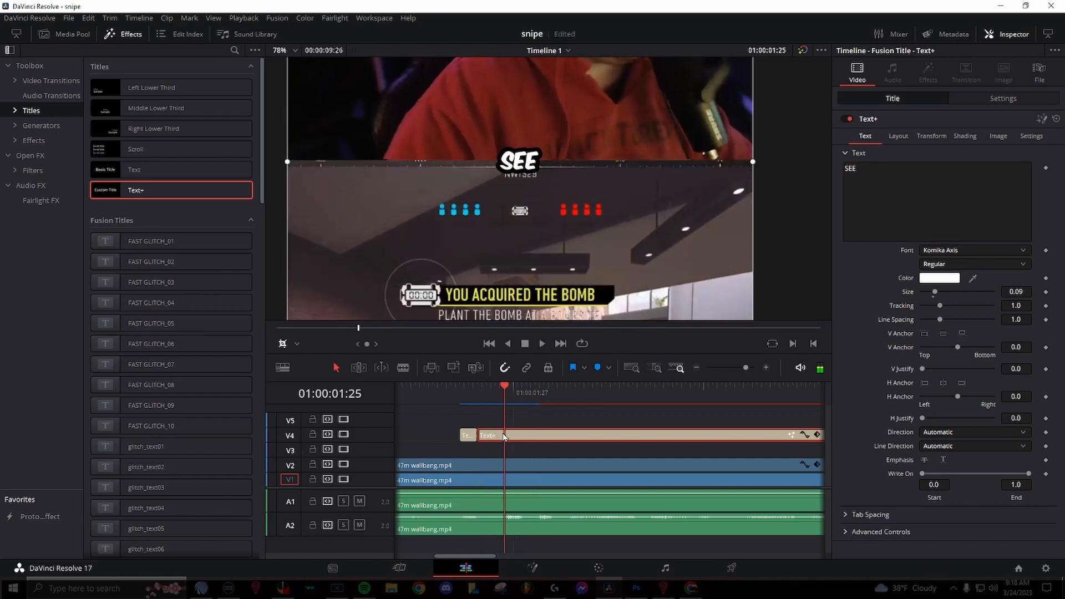
pyautogui.hotkey('ctrl', 'b')
pyautogui.click(574, 439)
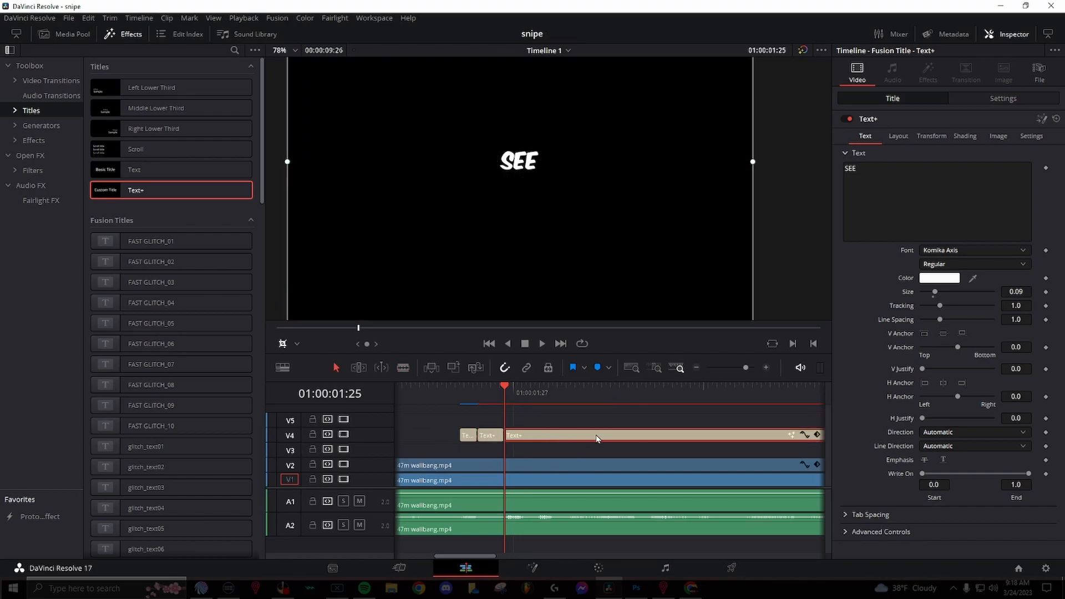
pyautogui.click(913, 165)
pyautogui.hotkey('ctrl', 'a')
pyautogui.write('IF')
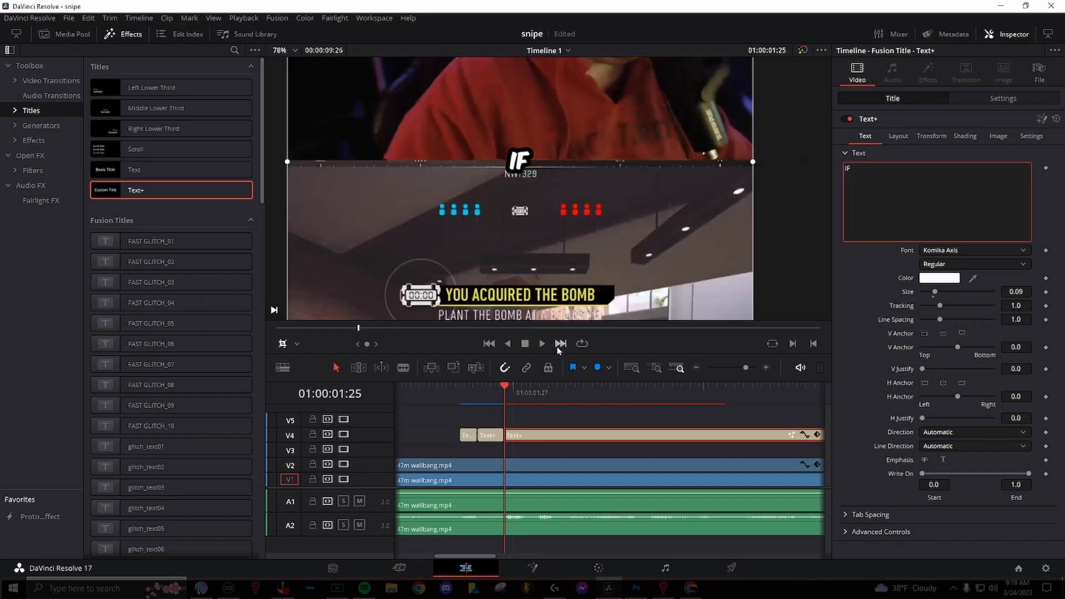
# Step: Split the IF title at 01:00:01:29 and change the text of the part after the cut to "I"
pyautogui.click(501, 396)
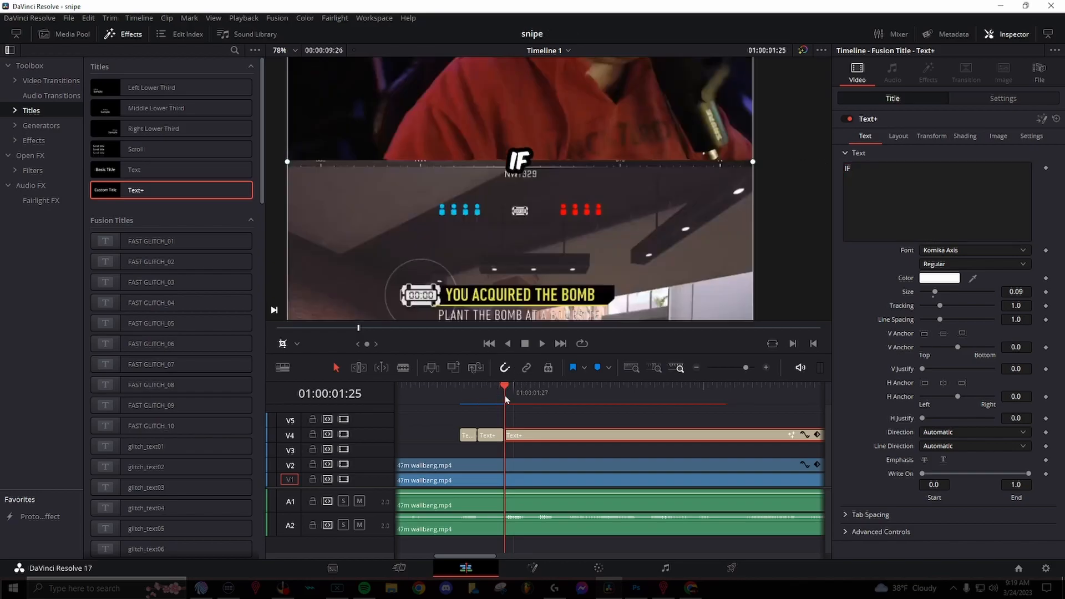
pyautogui.moveTo(515, 404); pyautogui.dragTo(579, 435)
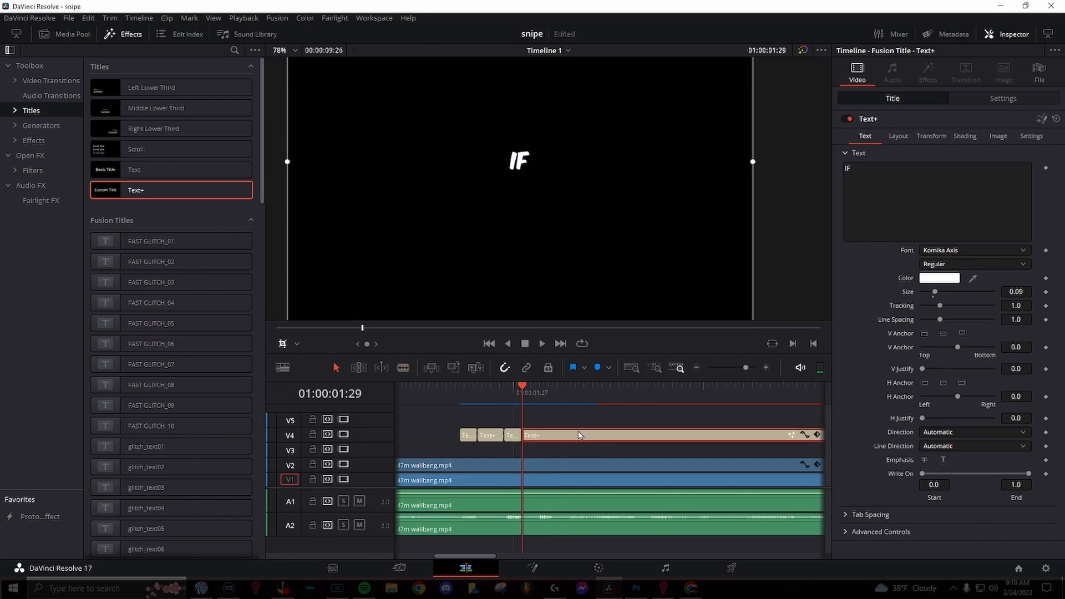
pyautogui.click(924, 177)
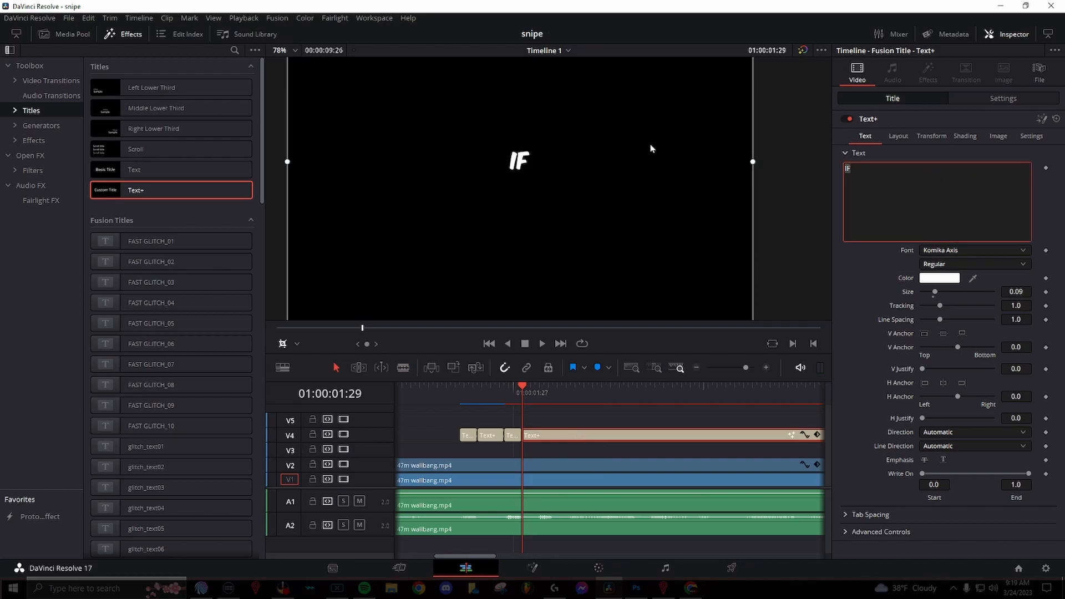
pyautogui.press('BackSpace')
pyautogui.press('BackSpace')
# Step: Split the I title at 01:00:01:32 and replace the text of the part after the cut with "CAN"
pyautogui.moveTo(523, 386); pyautogui.dragTo(537, 395)
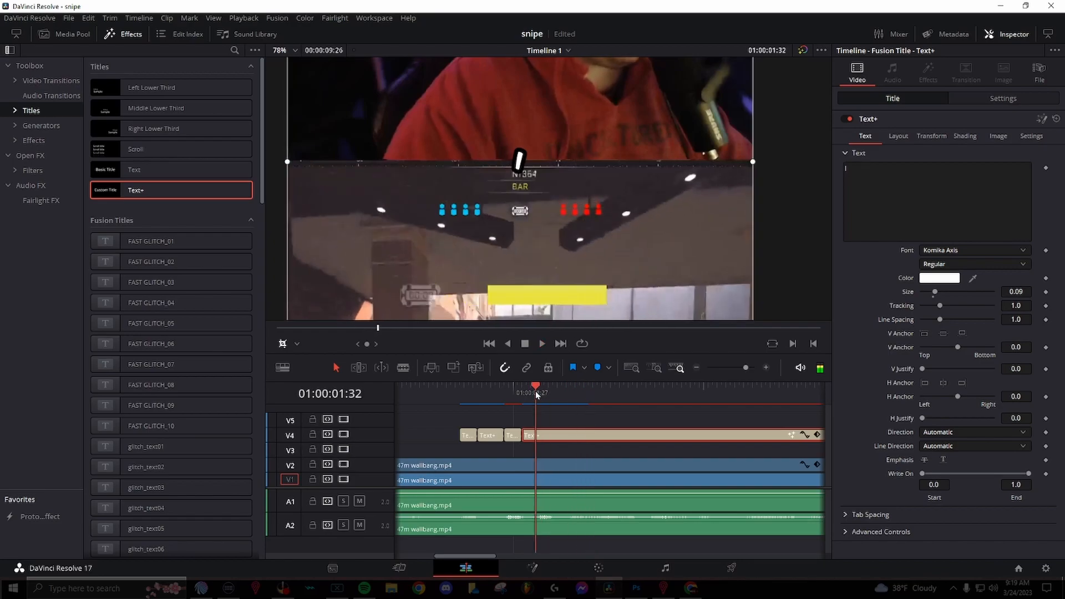
pyautogui.moveTo(535, 434); pyautogui.dragTo(580, 440)
pyautogui.click(955, 165)
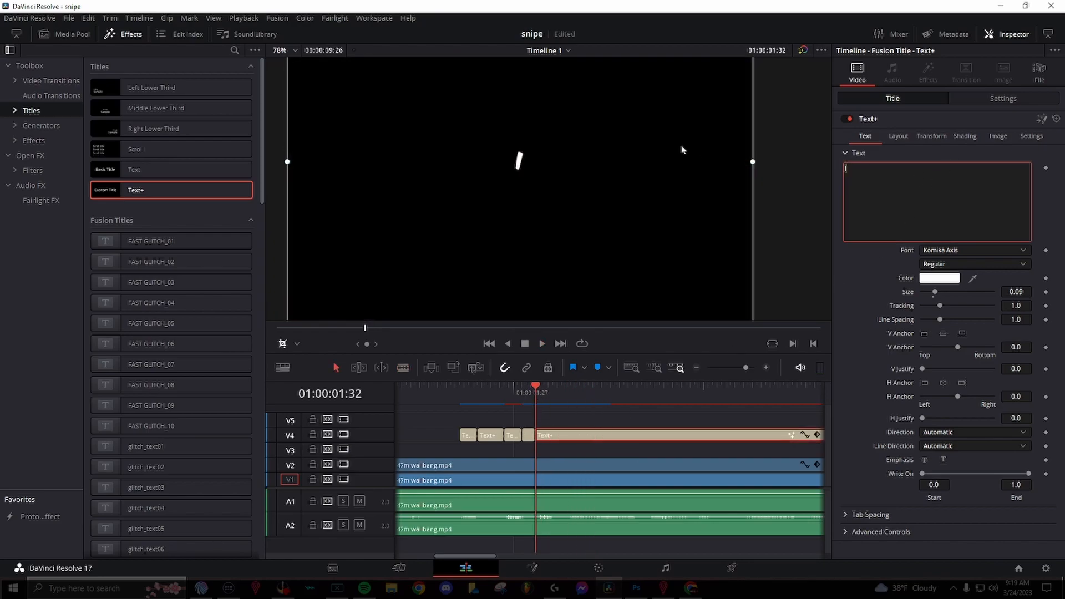
pyautogui.write('CAN')
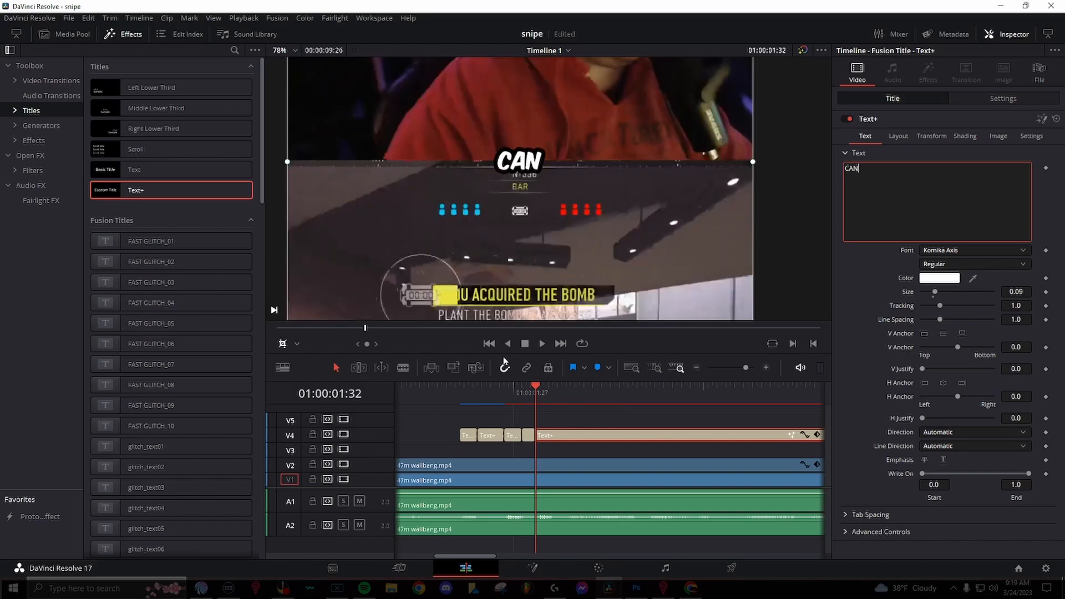
# Step: Split the CAN title where the next spoken word begins and change the part after the cut to "WALL"
pyautogui.moveTo(539, 394); pyautogui.dragTo(566, 403)
pyautogui.press('b')
pyautogui.click(568, 436)
pyautogui.press('a')
pyautogui.click(624, 436)
pyautogui.click(620, 391)
pyautogui.moveTo(860, 171); pyautogui.dragTo(838, 169)
pyautogui.write('WALL')
# Step: Split the WALL title where the next spoken word begins and change the part after the cut to "BANG"
pyautogui.click(632, 393)
pyautogui.press('space')
pyautogui.press('b')
pyautogui.click(644, 430)
pyautogui.press('a')
pyautogui.click(670, 437)
pyautogui.press('space')
pyautogui.moveTo(869, 170); pyautogui.dragTo(756, 165)
pyautogui.write('BANG')
# Step: Split the BANG title where the next spoken word begins and change the part after the cut to "THIS"
pyautogui.hscroll(3, 658, 480)
pyautogui.moveTo(527, 389); pyautogui.dragTo(595, 395)
pyautogui.press('/')
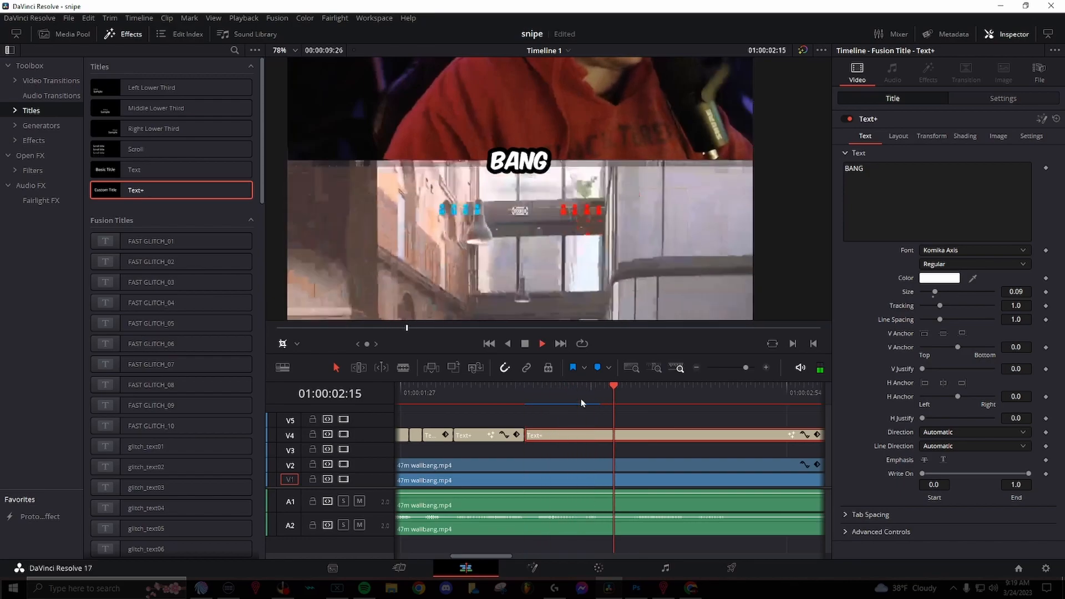
pyautogui.click(578, 404)
pyautogui.press('b')
pyautogui.click(579, 435)
pyautogui.press('a')
pyautogui.click(606, 437)
pyautogui.press('space')
pyautogui.press('space')
pyautogui.moveTo(906, 186); pyautogui.dragTo(785, 161)
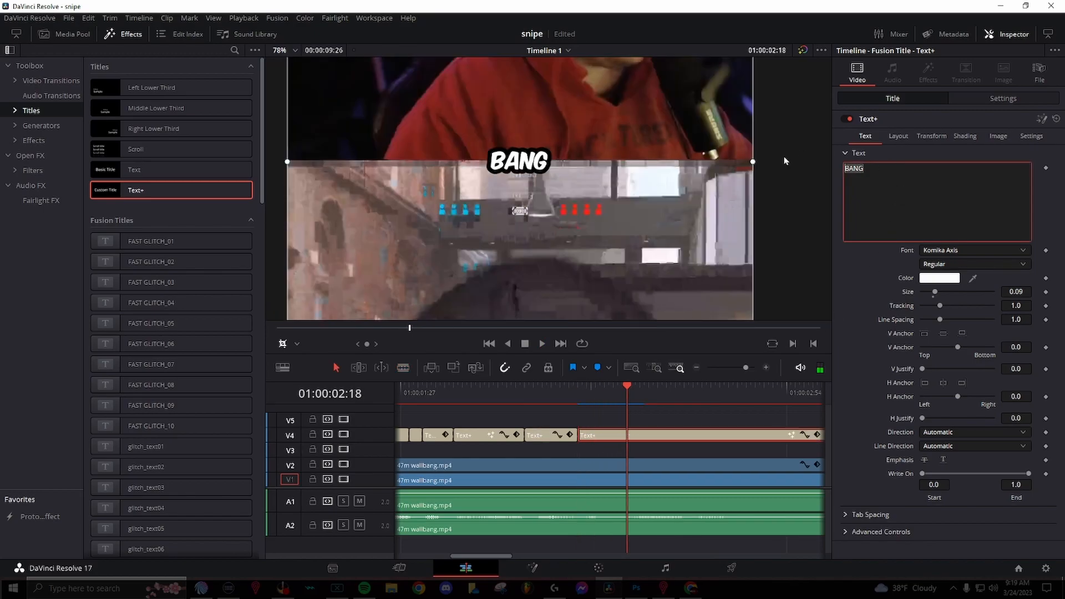
pyautogui.write('THIS')
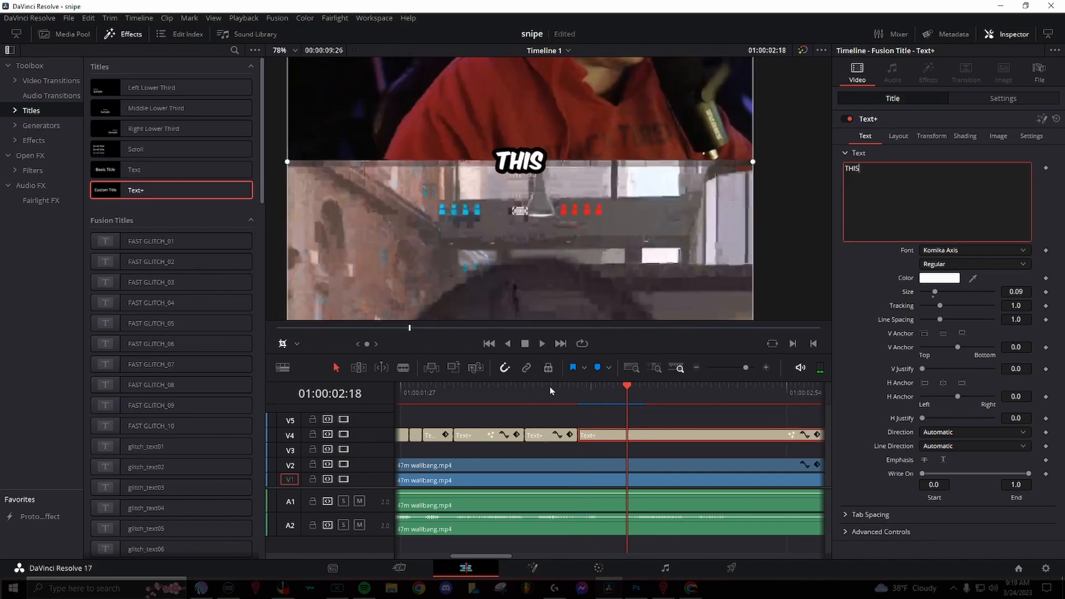
# Step: Split the THIS title where the next spoken word begins and change the part after the cut to "GUY"
pyautogui.click(583, 393)
pyautogui.press('space')
pyautogui.moveTo(605, 395); pyautogui.dragTo(628, 400)
pyautogui.press('b')
pyautogui.click(628, 435)
pyautogui.press('a')
pyautogui.click(638, 437)
pyautogui.press('space')
pyautogui.press('space')
pyautogui.click(879, 172)
pyautogui.hotkey('ctrl', 'a')
pyautogui.write('GUY')
# Step: Split the GUY title where the next spoken word begins and change the part after the cut to "AGAIN"
pyautogui.moveTo(666, 395); pyautogui.dragTo(688, 400)
pyautogui.press('b')
pyautogui.click(716, 436)
pyautogui.press('space')
pyautogui.press('space')
pyautogui.moveTo(883, 174); pyautogui.dragTo(777, 151)
pyautogui.write('AGAIN')
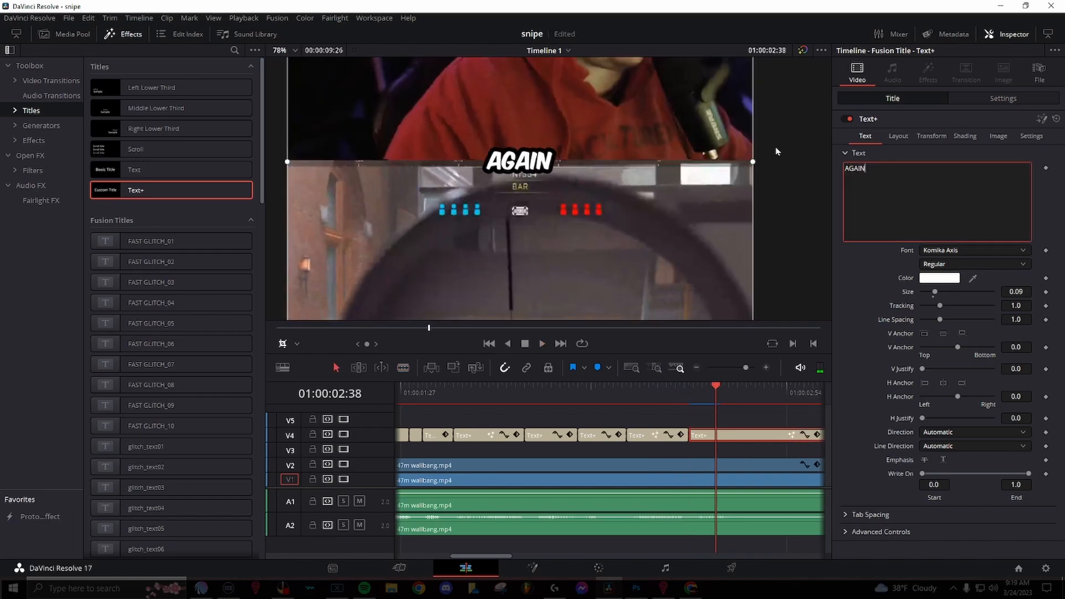
# Step: Split the AGAIN title at 01:00:02:47, where the spoken word ends, and play the timeline past the cut
pyautogui.moveTo(691, 471); pyautogui.dragTo(562, 445)
pyautogui.click(564, 400)
pyautogui.press('space')
pyautogui.press('space')
pyautogui.click(601, 411)
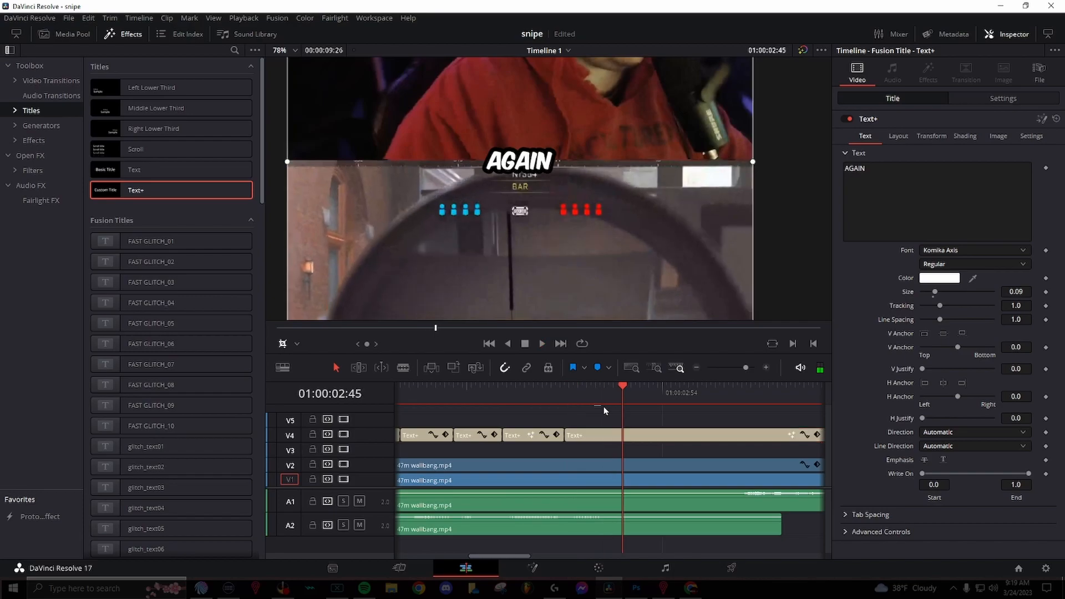
pyautogui.moveTo(607, 402); pyautogui.dragTo(632, 401)
pyautogui.press('b')
pyautogui.click(632, 436)
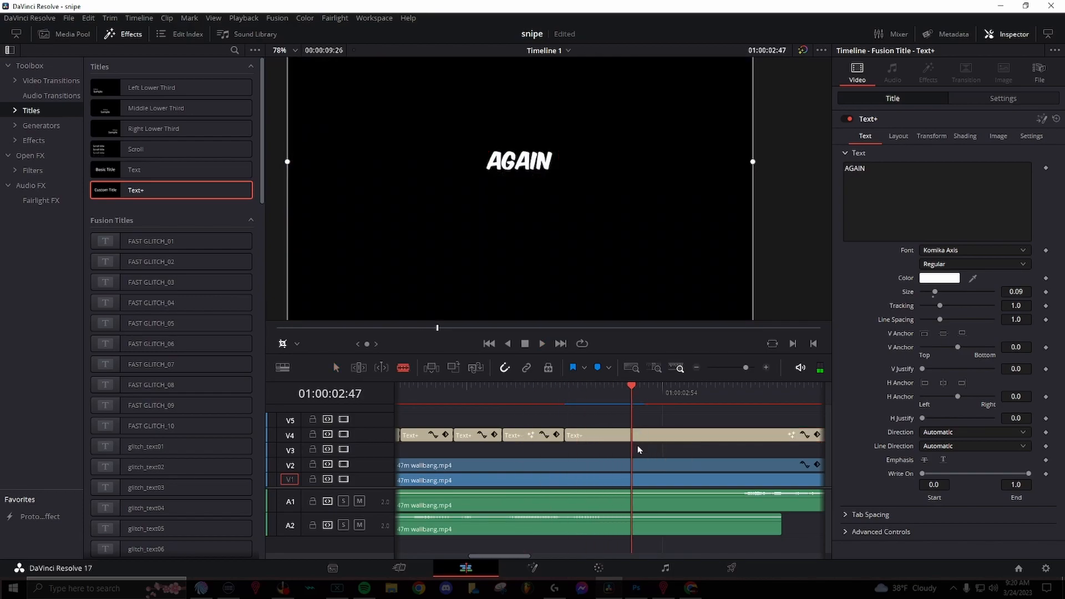
pyautogui.press('a')
pyautogui.press('space')
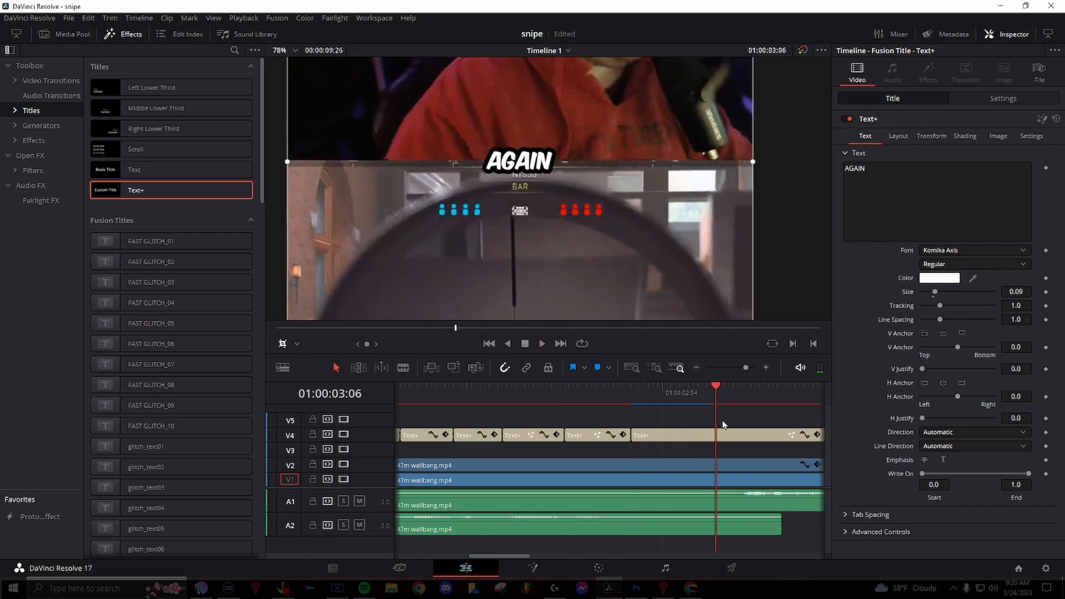
# Step: Split the title following AGAIN just after 01:00:04:17, where speech resumes, and delete the piece over the silence
pyautogui.click(696, 367)
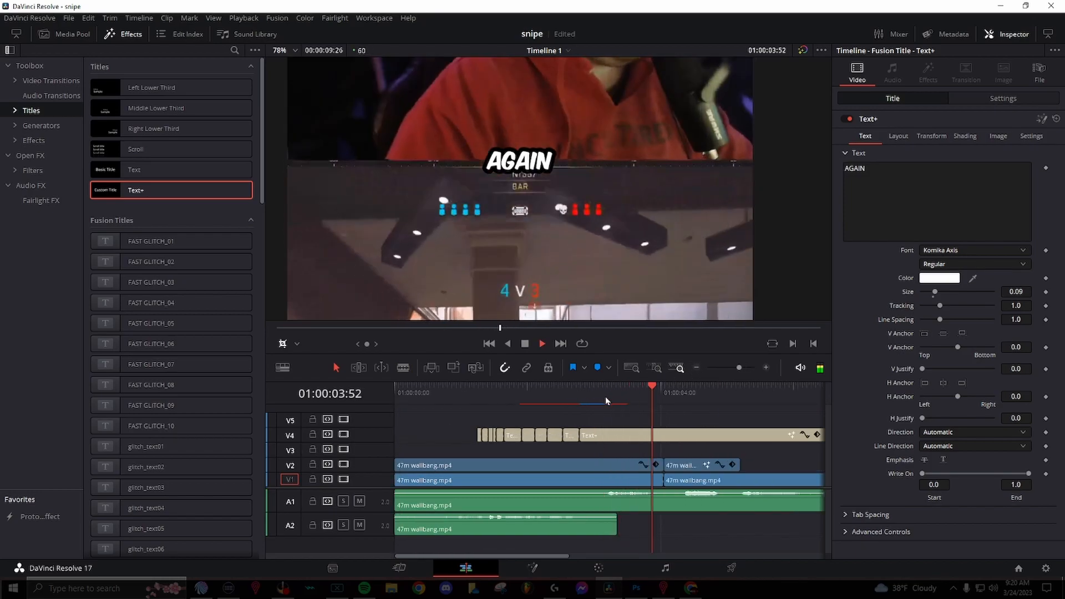
pyautogui.press('space')
pyautogui.press('b')
pyautogui.click(683, 437)
pyautogui.press('a')
pyautogui.click(613, 436)
pyautogui.click(585, 397)
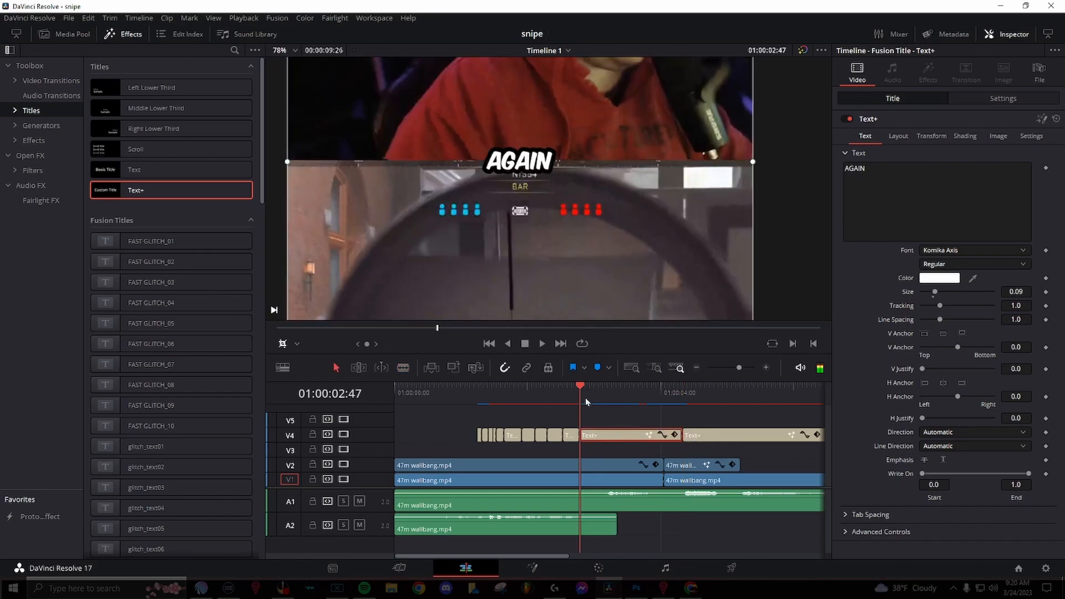
pyautogui.press('space')
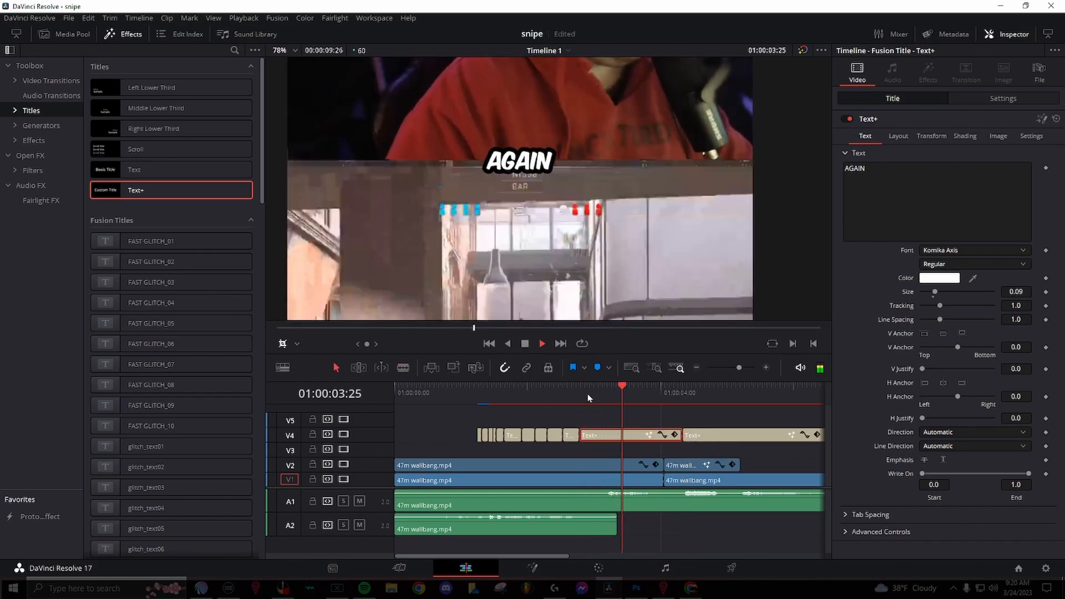
pyautogui.press('space')
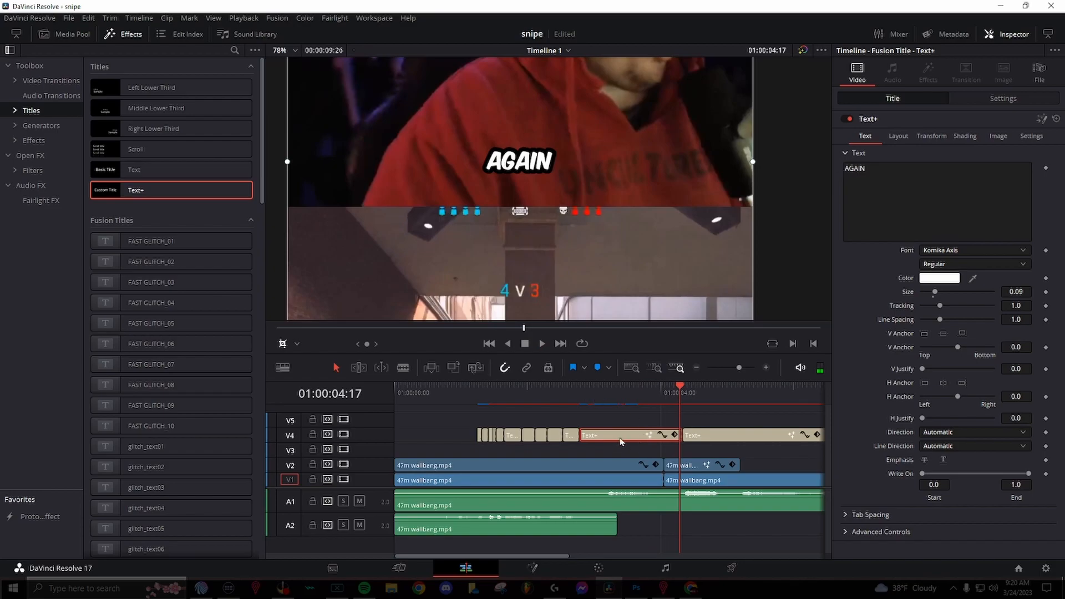
pyautogui.press('Delete')
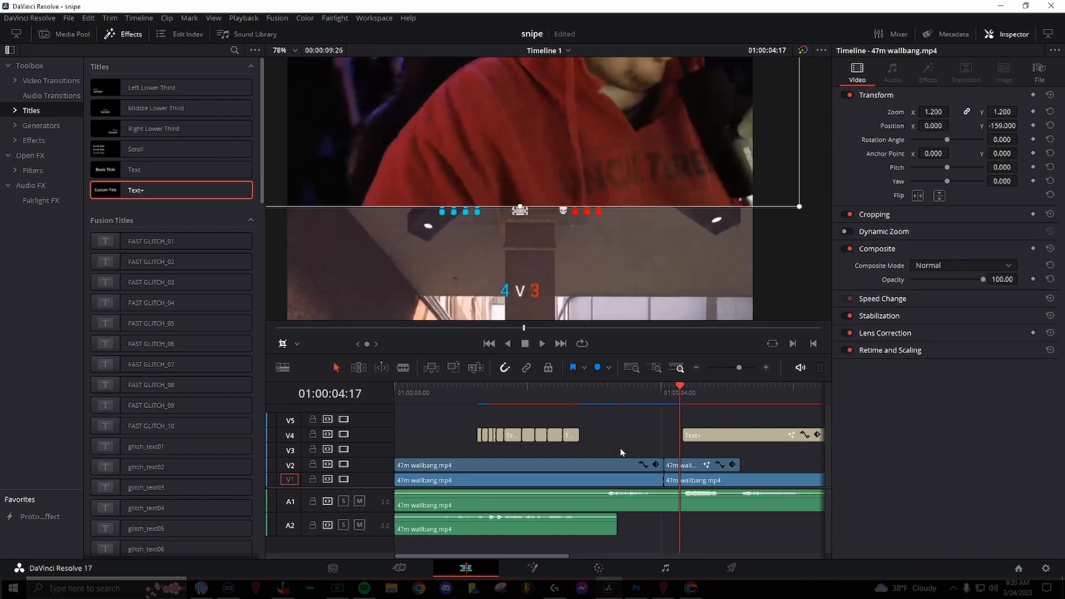
# Step: Play the timeline across the caption gap and into the remaining title to identify the next spoken word
pyautogui.click(583, 395)
pyautogui.press('space')
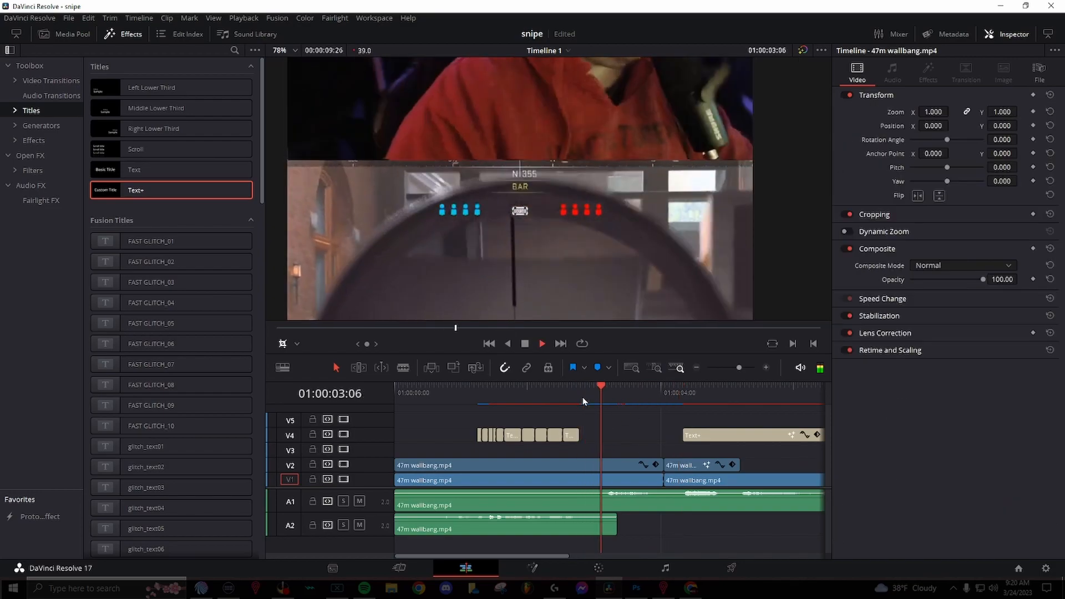
pyautogui.press('space')
pyautogui.hscroll(4, 578, 422)
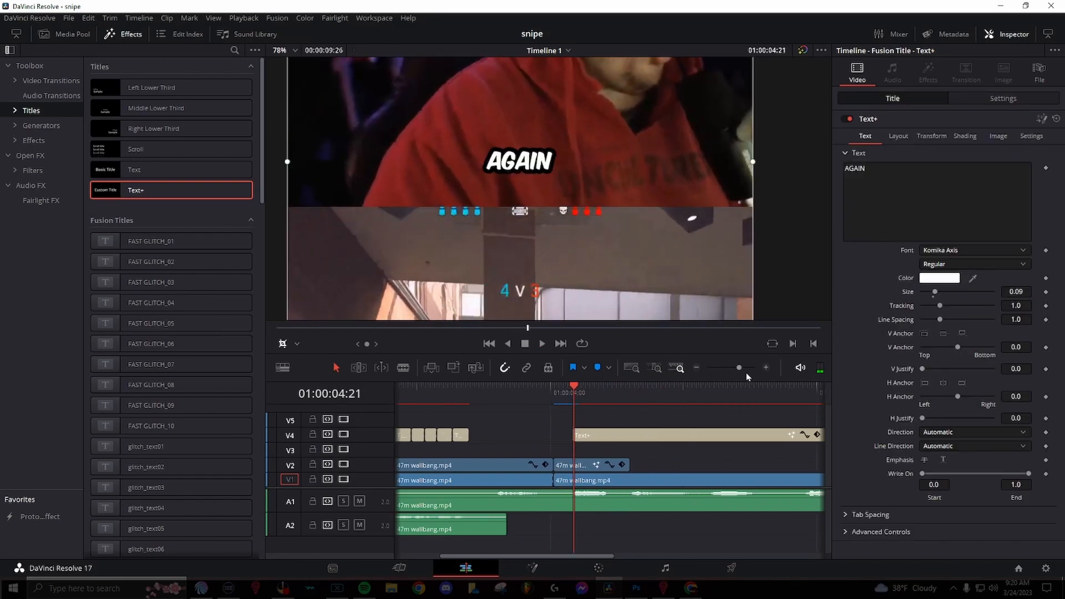
pyautogui.click(767, 368)
pyautogui.hscroll(4, 655, 486)
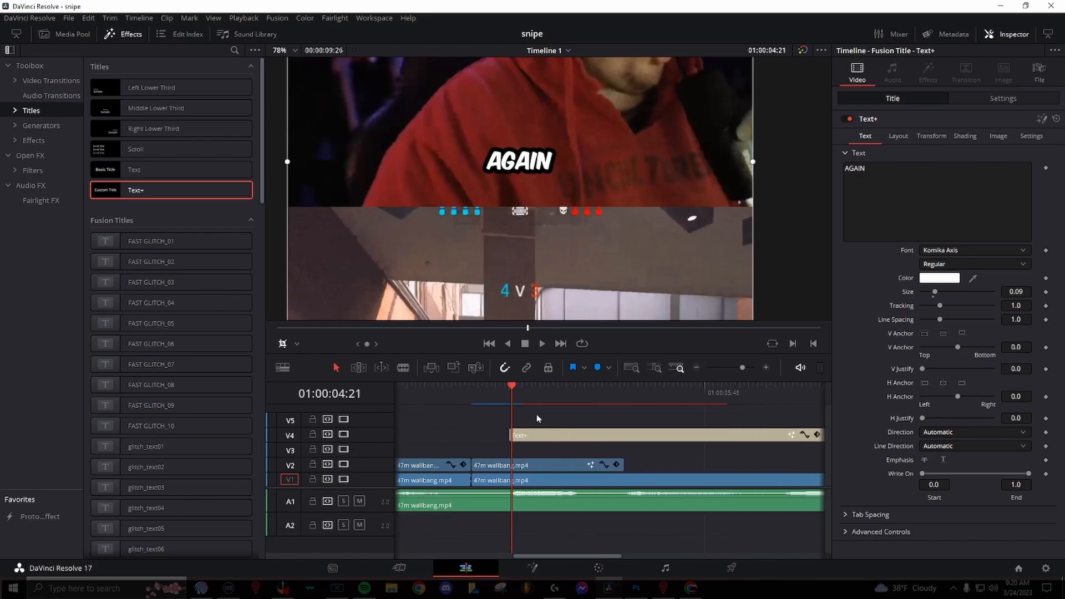
pyautogui.click(510, 388)
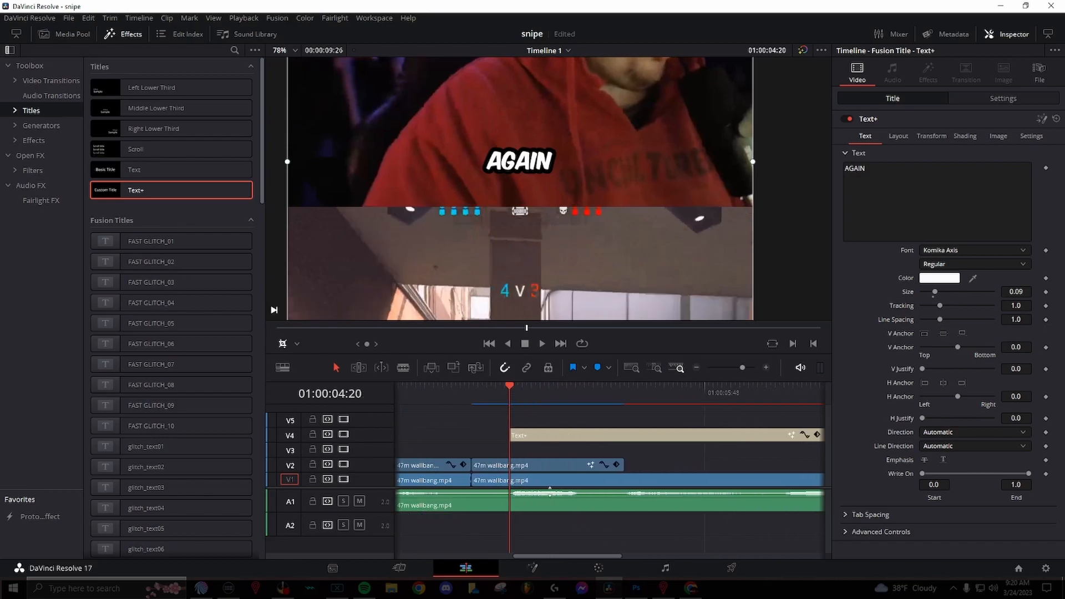
pyautogui.press('space')
pyautogui.press('space')
# Step: Change the text of the title after the gap to "OOHHHH"
pyautogui.click(576, 386)
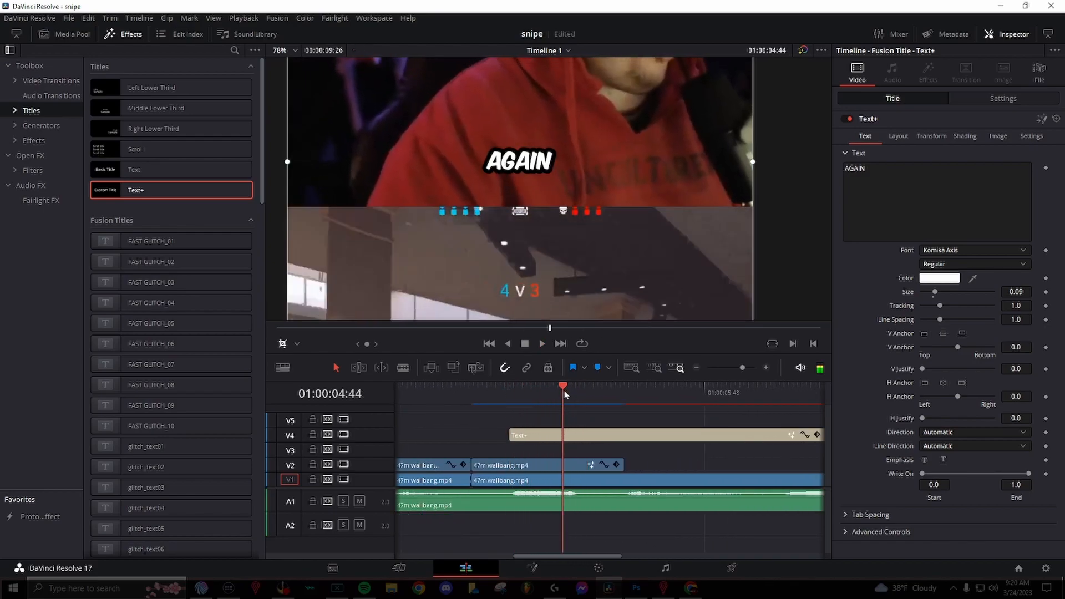
pyautogui.click(866, 170)
pyautogui.moveTo(865, 169); pyautogui.dragTo(801, 168)
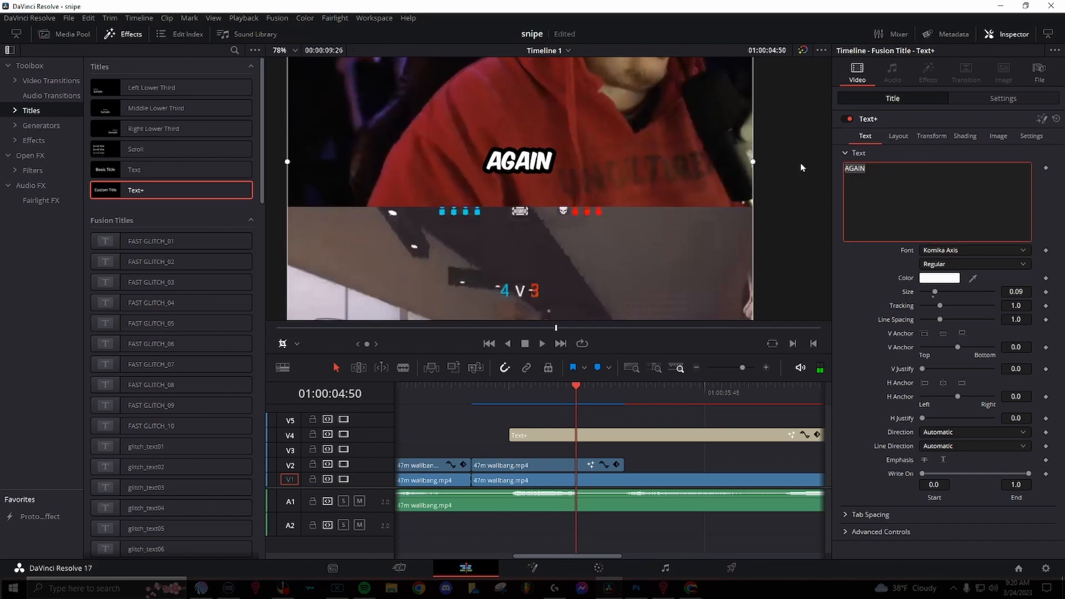
pyautogui.write('OOHHHH')
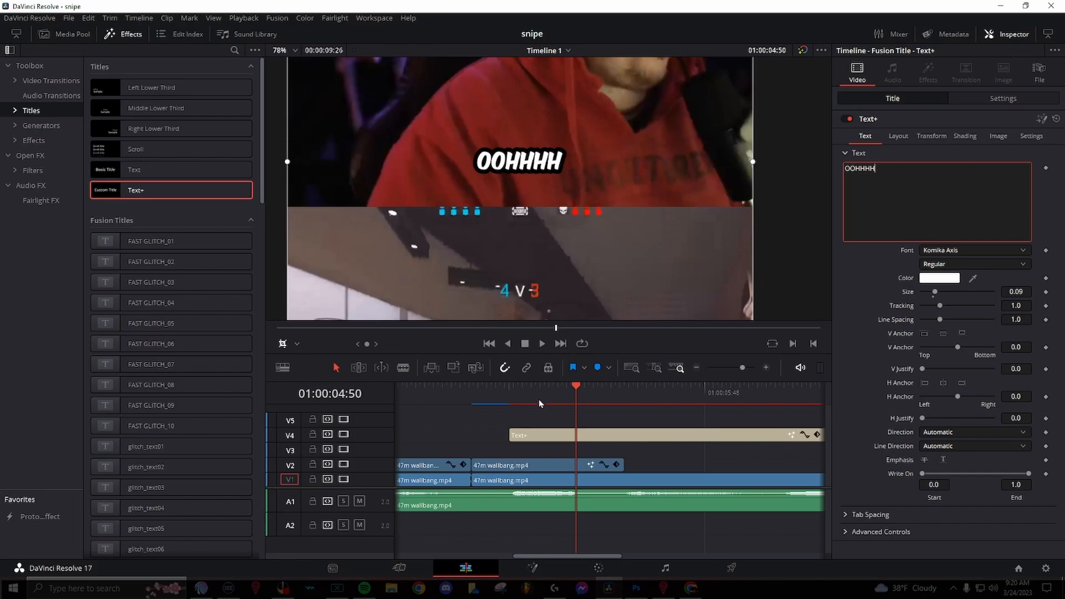
# Step: Play the OOHHHH title and split it at 01:00:04:50, where the sound ends
pyautogui.click(510, 395)
pyautogui.press('space')
pyautogui.press('space')
pyautogui.moveTo(561, 400); pyautogui.dragTo(577, 407)
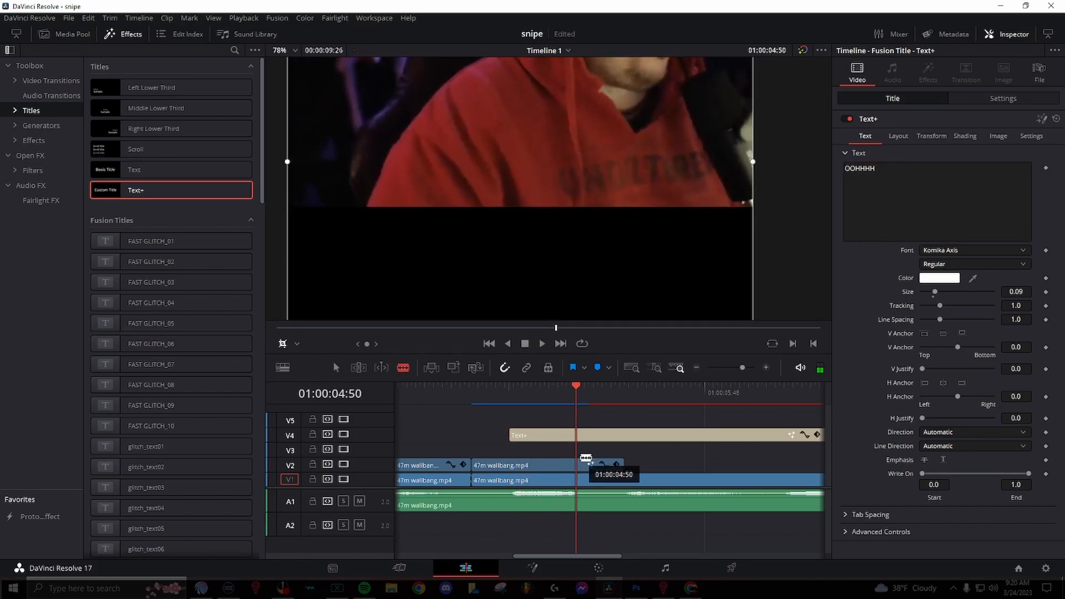
pyautogui.hotkey('ctrl', 'b')
# Step: Split the remaining title at 01:00:06:24, where the next shout begins, and delete the silent middle piece
pyautogui.press('space')
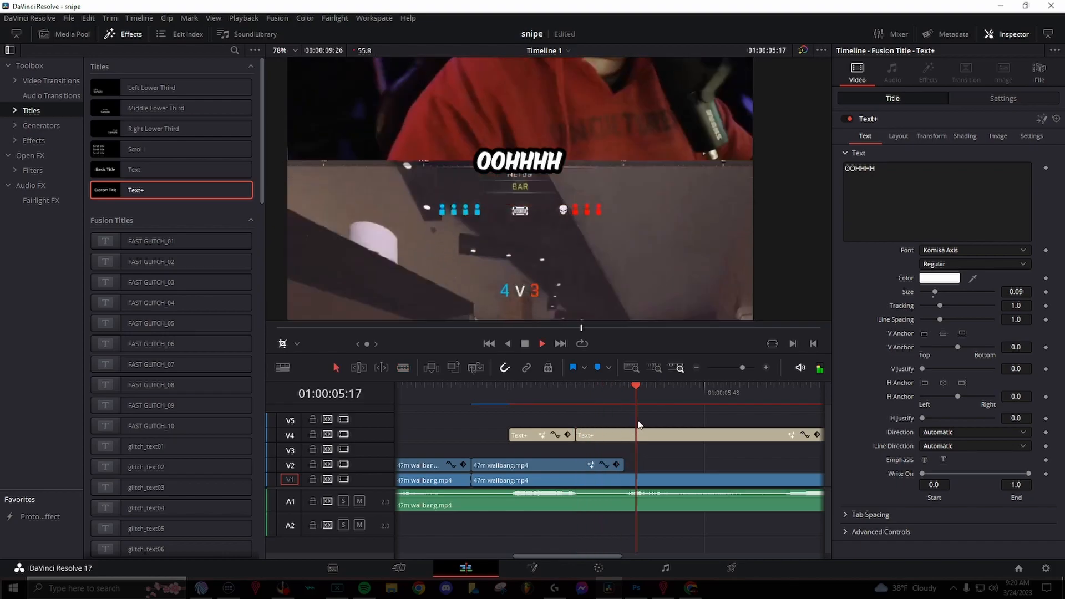
pyautogui.press('space')
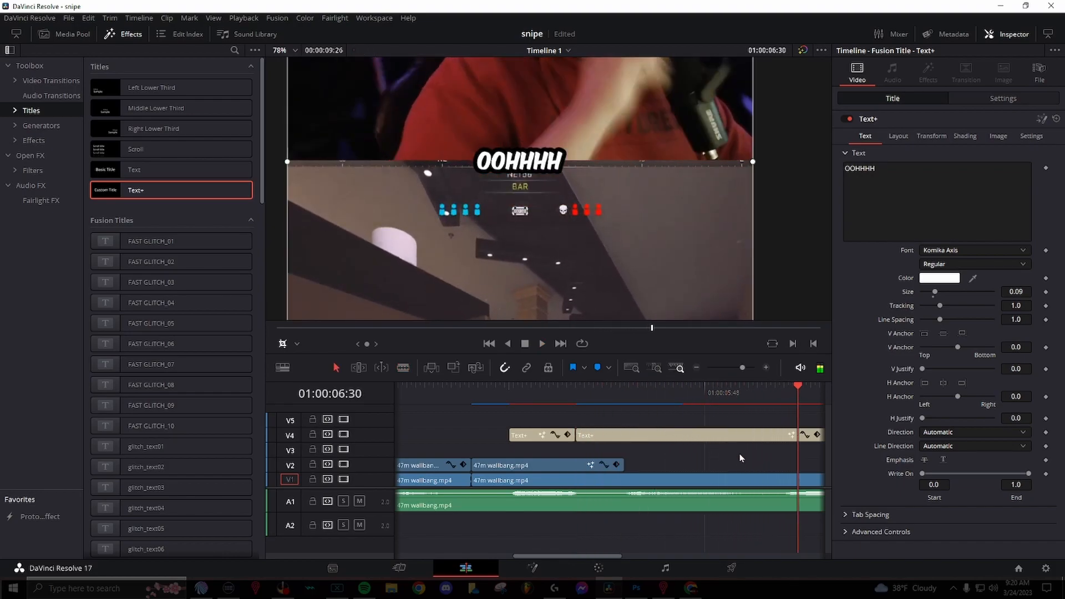
pyautogui.moveTo(696, 385); pyautogui.dragTo(678, 395)
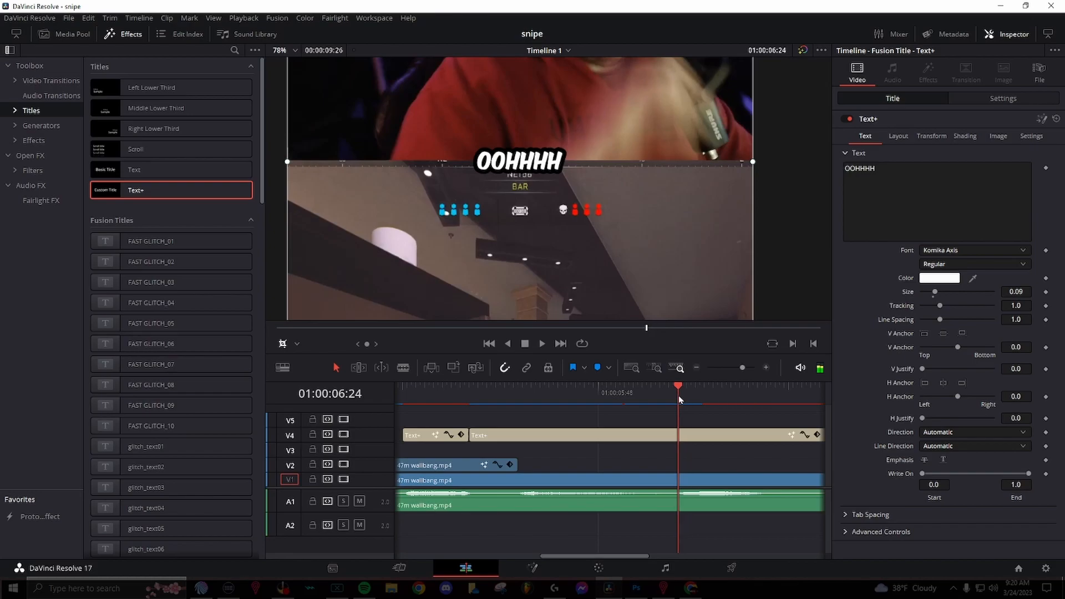
pyautogui.hotkey('ctrl', 'b')
pyautogui.click(574, 439)
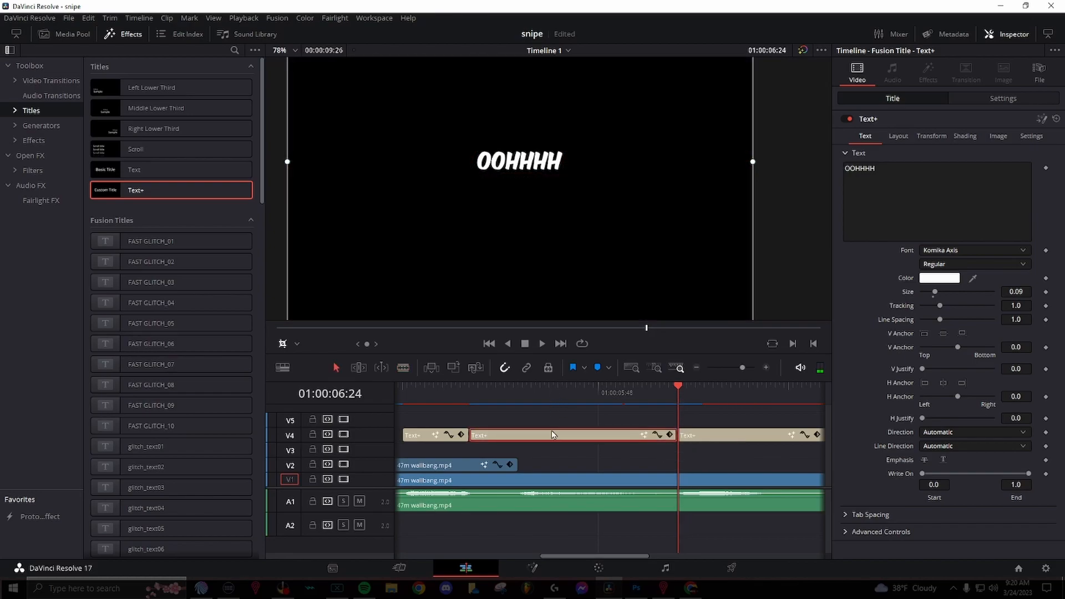
pyautogui.press('Delete')
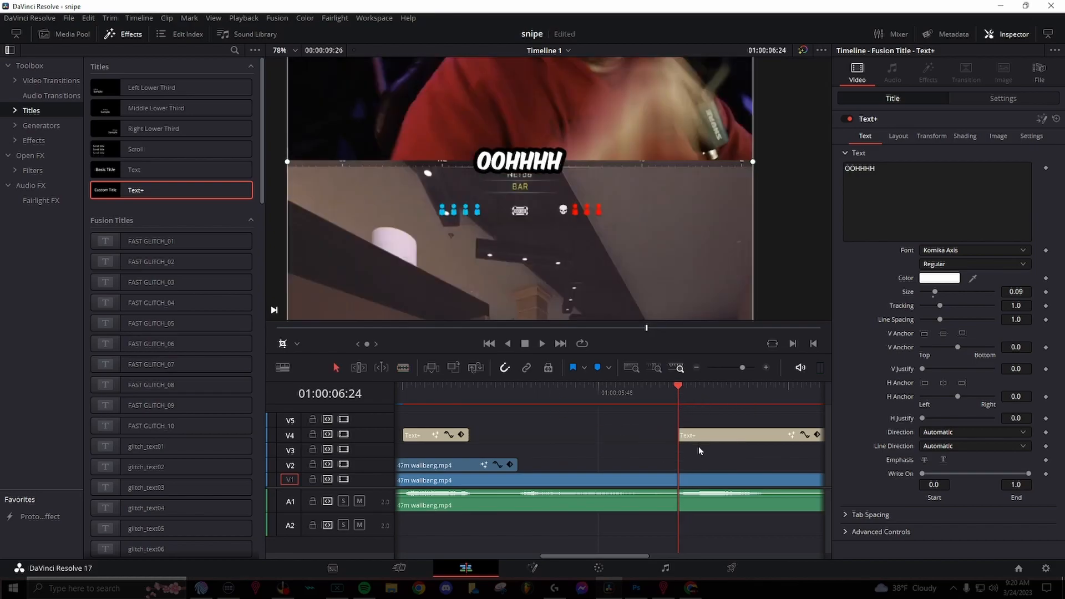
# Step: Play the second OOHHHH title and split it where the shout ends
pyautogui.hscroll(3, 698, 445)
pyautogui.click(490, 386)
pyautogui.press('space')
pyautogui.press('space')
pyautogui.click(585, 391)
pyautogui.press('b')
pyautogui.click(586, 434)
# Step: Split the remaining title at 01:00:07:51, where speech resumes, and delete the piece over the silence
pyautogui.press('space')
pyautogui.press('space')
pyautogui.click(695, 435)
pyautogui.press('a')
pyautogui.click(638, 436)
pyautogui.press('Delete')
# Step: Change the text of the last title to "YOOO"
pyautogui.click(727, 437)
pyautogui.click(912, 202)
pyautogui.hotkey('ctrl', 'a')
pyautogui.write('YOOO')
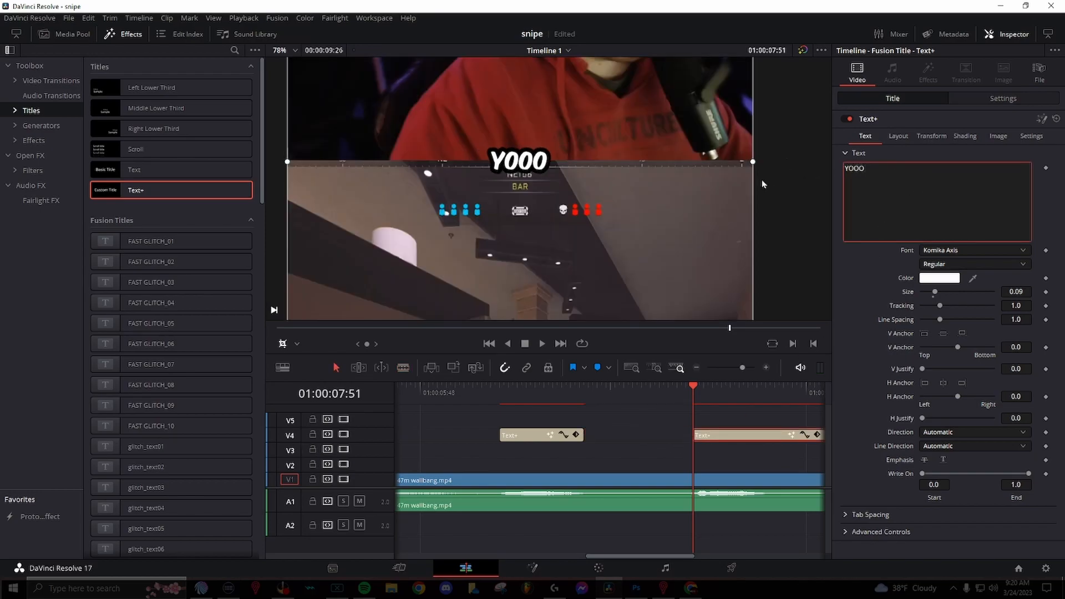
# Step: Split the YOOO title at 01:00:08:23, where the word ends, and delete the part after the cut
pyautogui.moveTo(701, 430); pyautogui.dragTo(535, 428)
pyautogui.press('space')
pyautogui.press('space')
pyautogui.moveTo(583, 398); pyautogui.dragTo(598, 399)
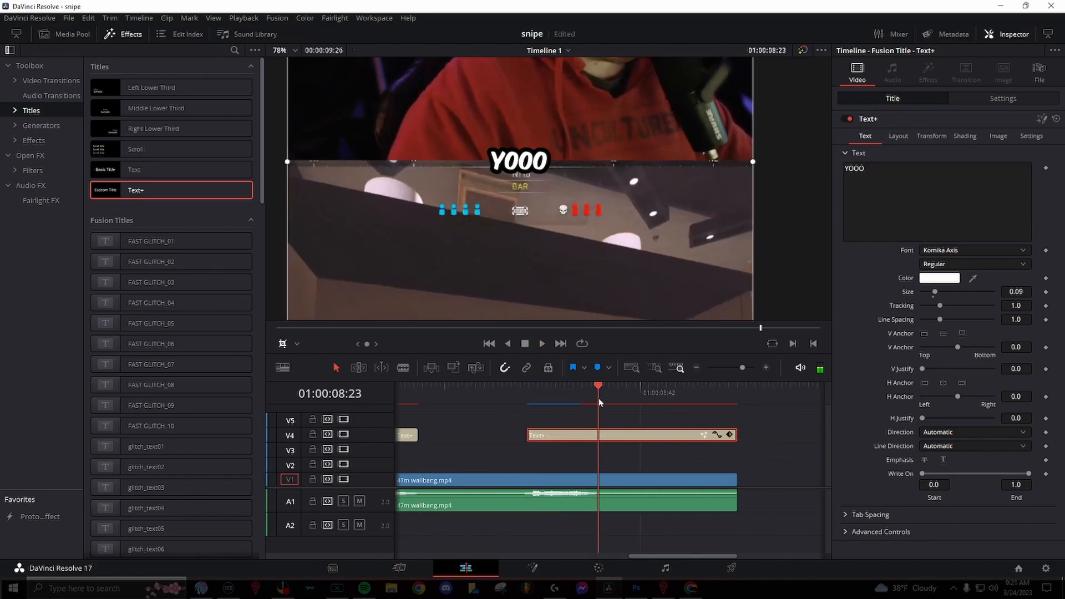
pyautogui.press('b')
pyautogui.click(610, 435)
pyautogui.press('a')
pyautogui.press('space')
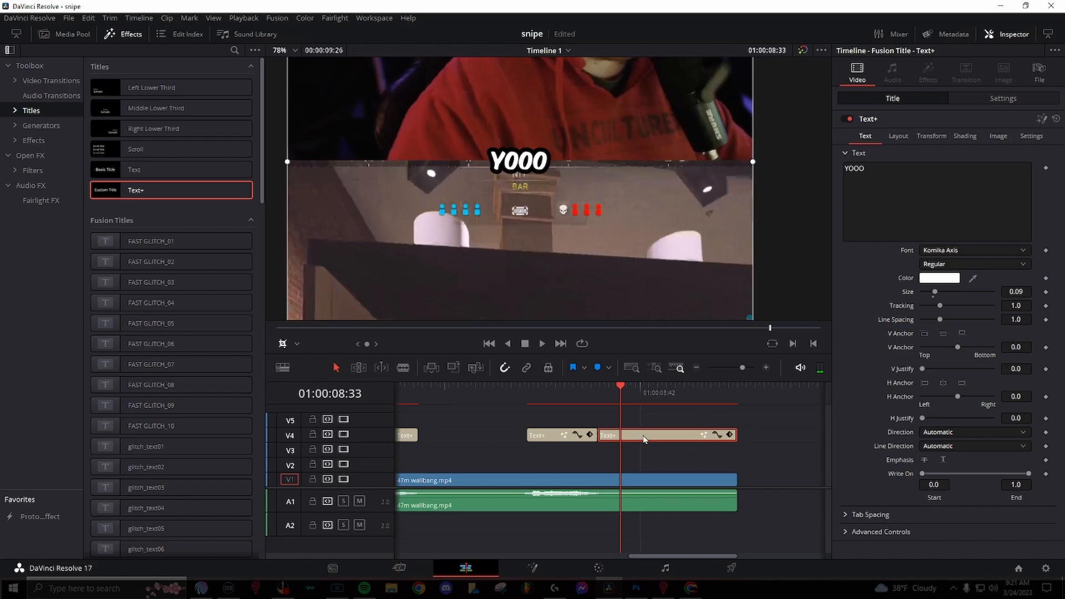
pyautogui.press('Delete')
# Step: Show the full vertical frame and play the clip from 01:00:00:54 to review all captions
pyautogui.click(695, 368)
pyautogui.click(695, 368)
pyautogui.moveTo(610, 390); pyautogui.dragTo(395, 391)
pyautogui.scroll(-3, 520, 164)
pyautogui.scroll(-2, 519, 164)
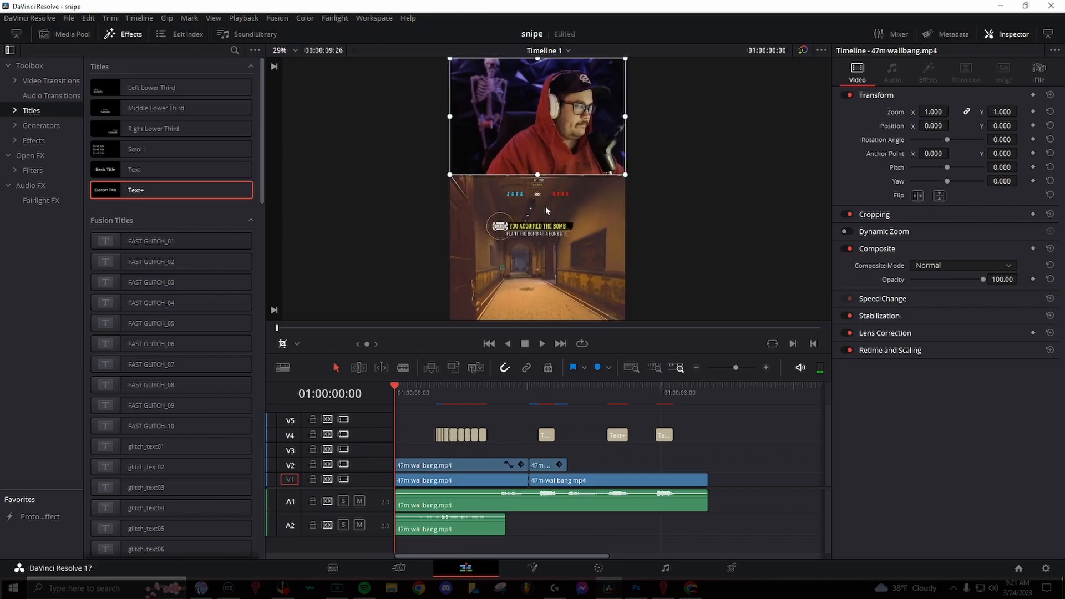
pyautogui.click(436, 388)
pyautogui.click(425, 388)
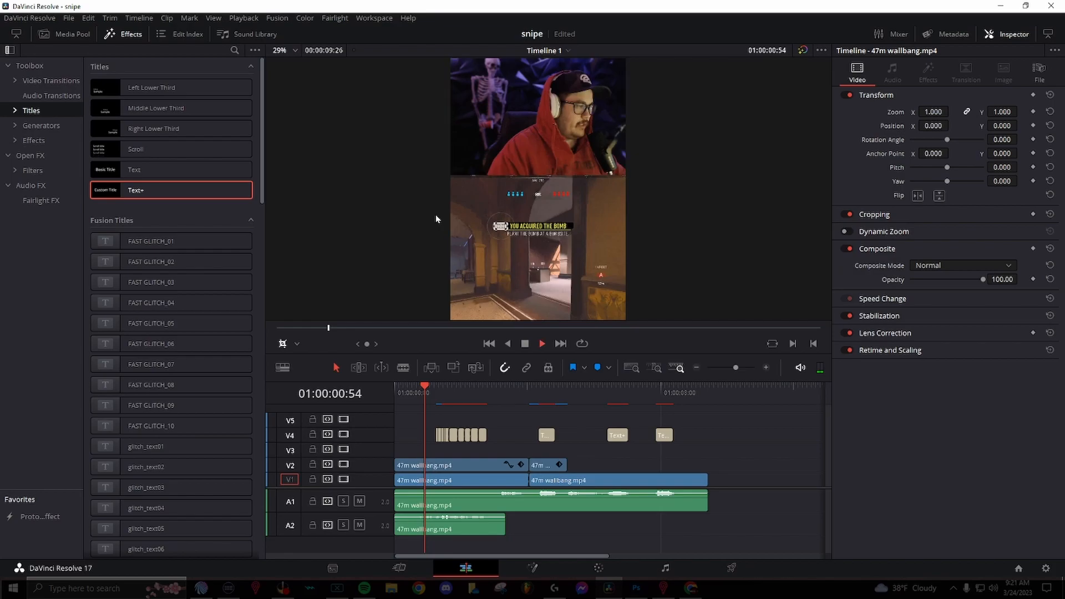
pyautogui.press('space')
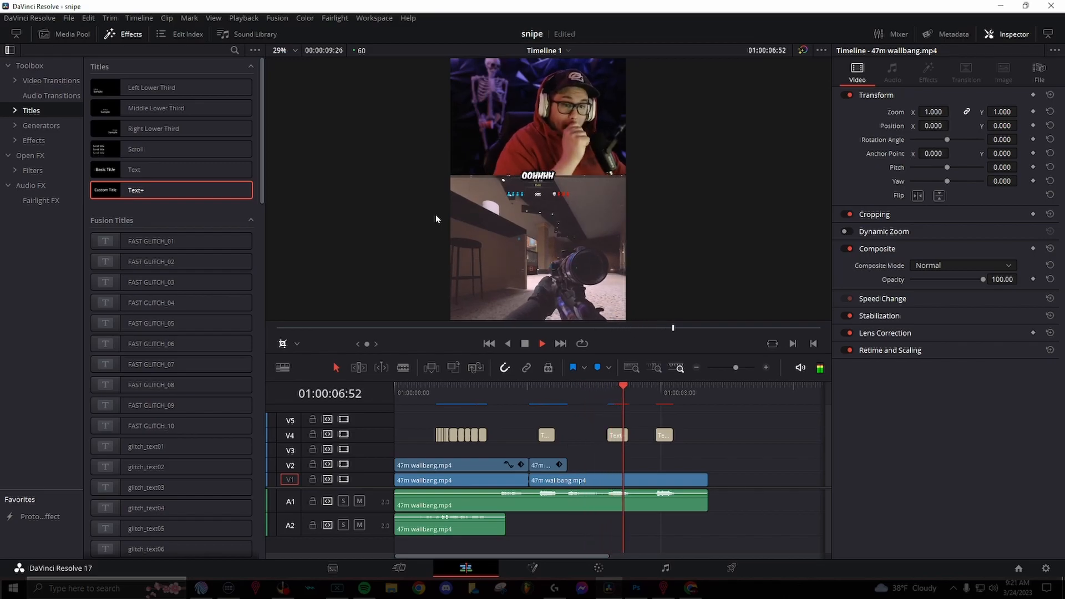
pyautogui.press('space')
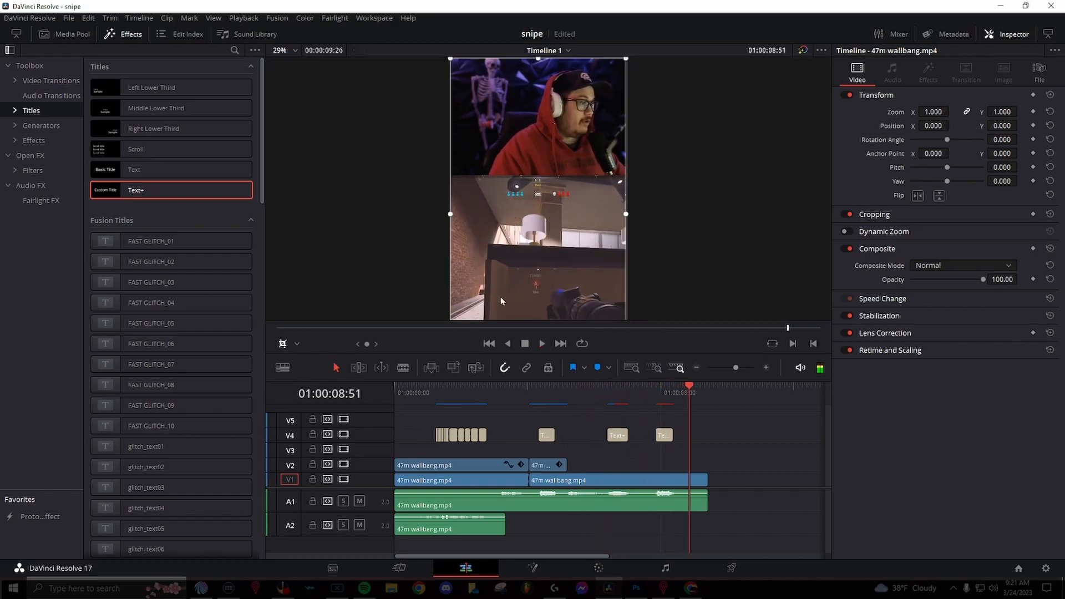
# Step: Place the playhead at the start of the LET'S title, 01:00:01:15, and show the title's transform settings
pyautogui.click(422, 392)
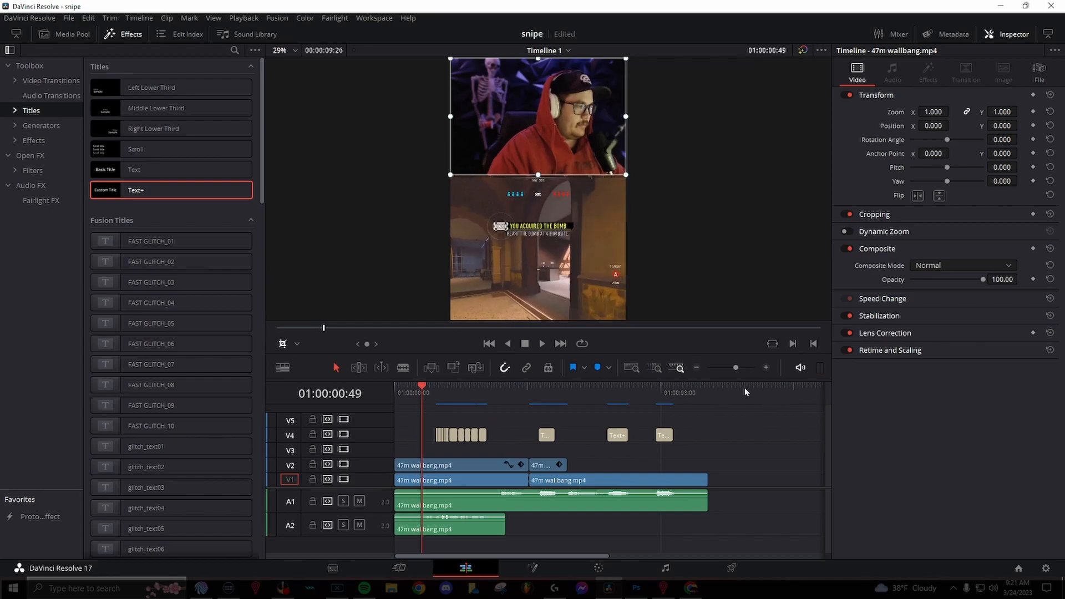
pyautogui.click(770, 370)
pyautogui.click(770, 369)
pyautogui.click(770, 369)
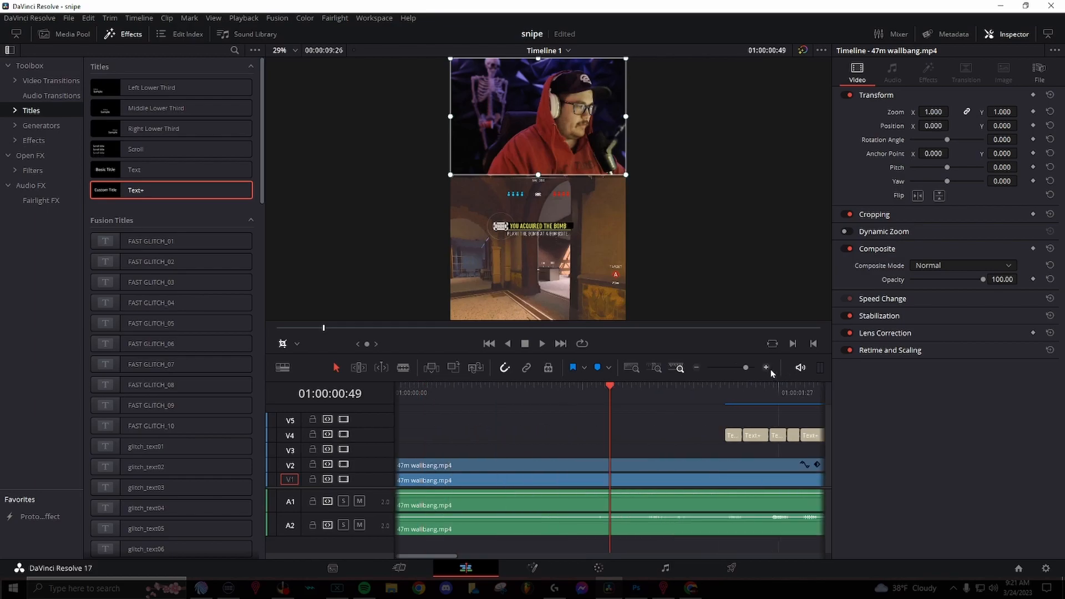
pyautogui.click(769, 368)
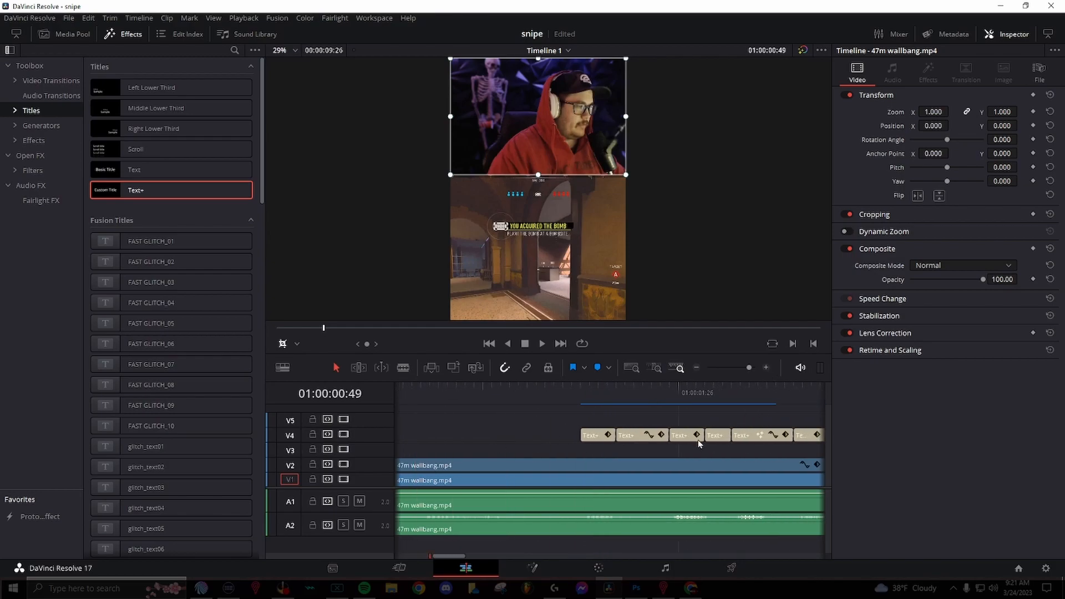
pyautogui.click(516, 394)
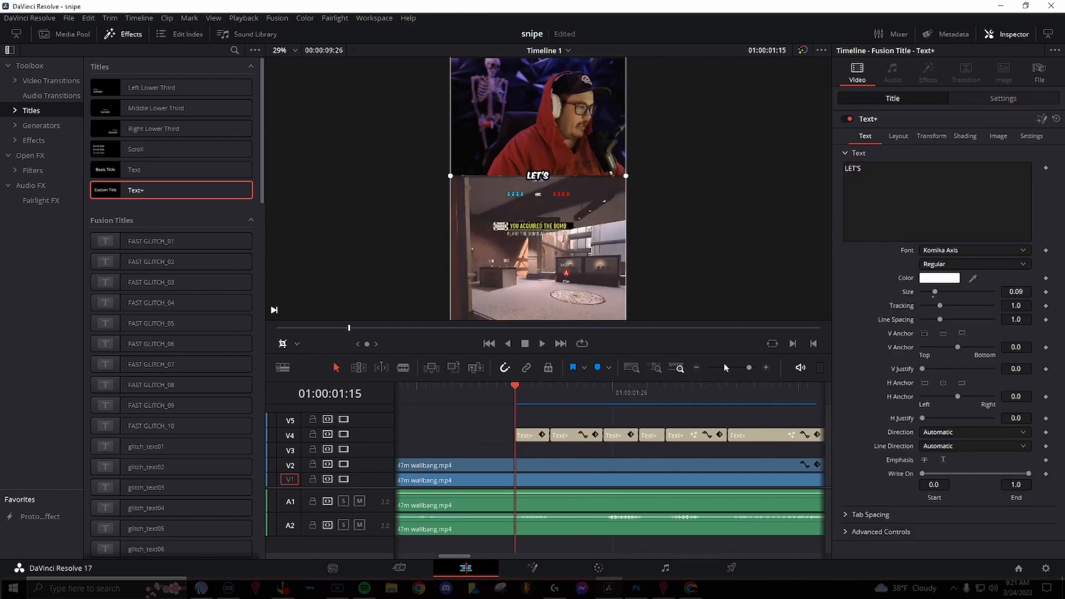
pyautogui.click(766, 368)
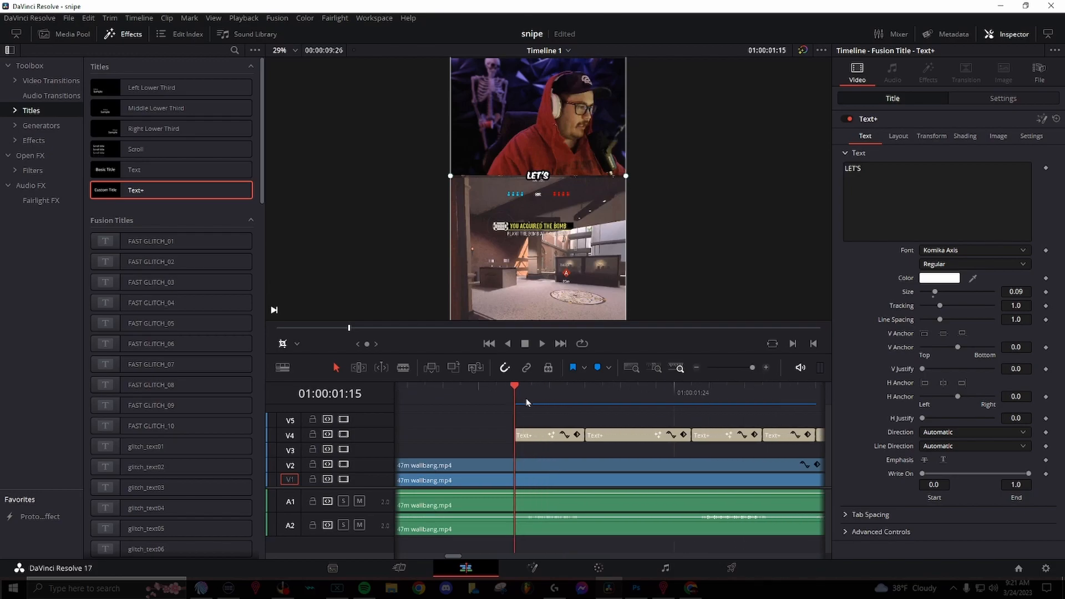
pyautogui.click(1004, 99)
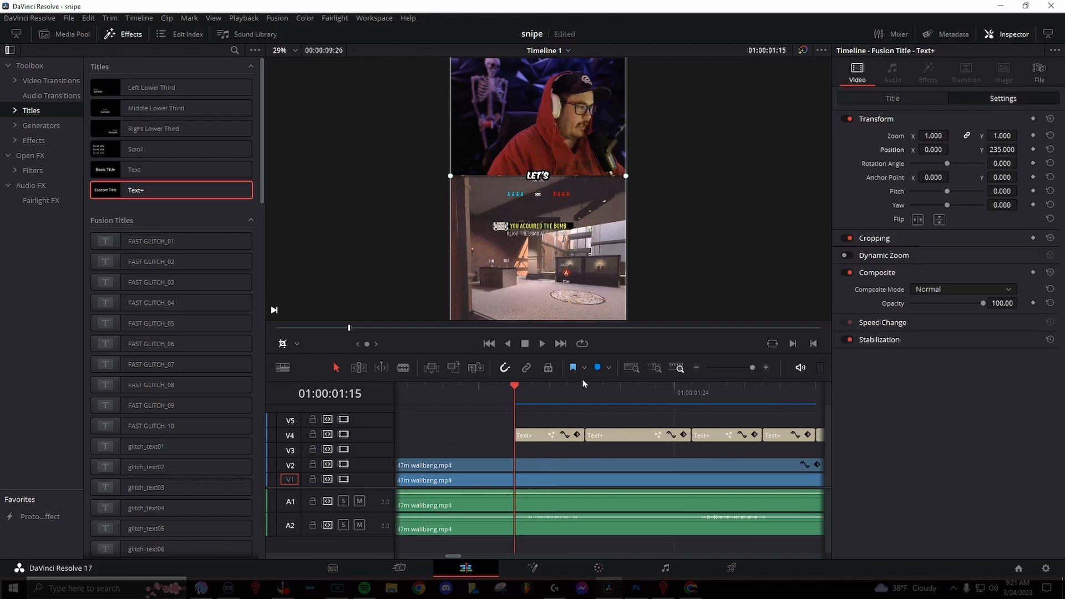
# Step: Set the LET'S title's zoom to 0 and add a zoom keyframe at its first frame
pyautogui.click(530, 437)
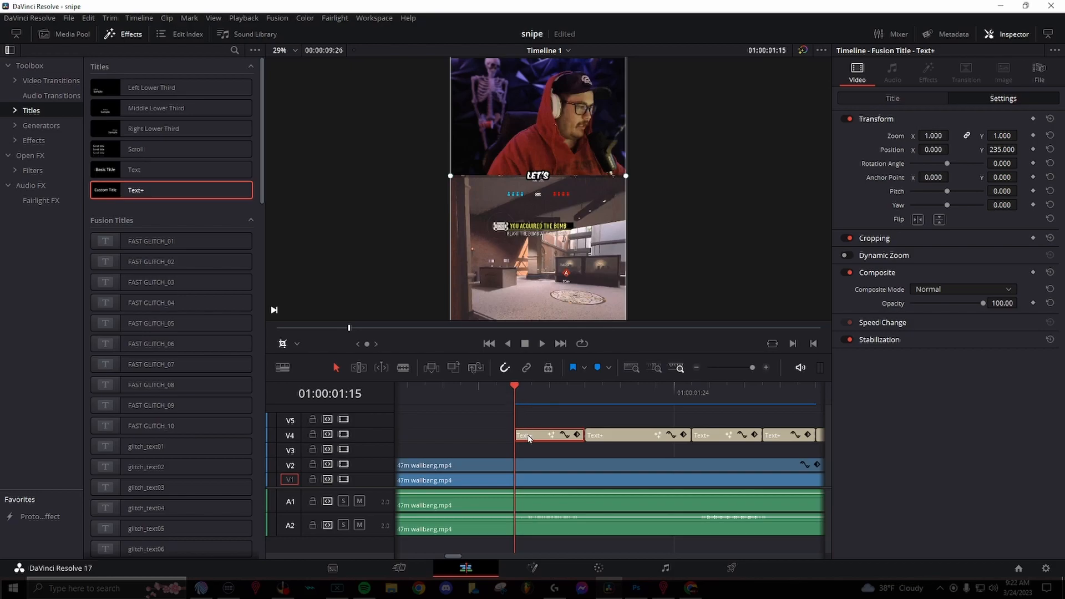
pyautogui.click(933, 136)
pyautogui.write('0.25')
pyautogui.press('Return')
pyautogui.write('0')
pyautogui.press('Return')
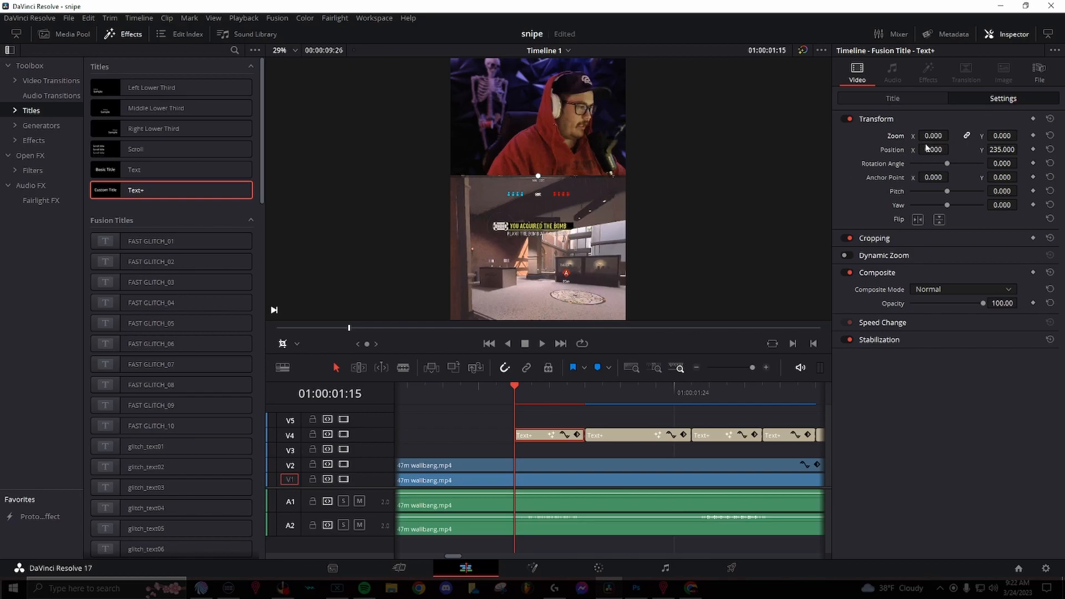
pyautogui.click(1033, 136)
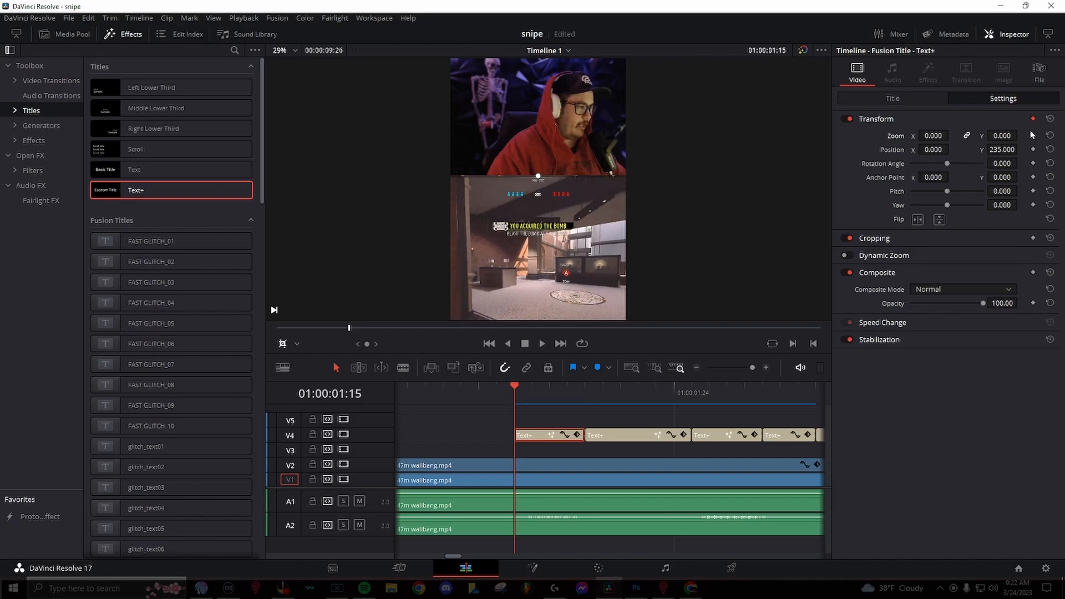
# Step: Add a second zoom keyframe to the LET'S title at 01:00:01:17 with the zoom set to 1
pyautogui.press('Right')
pyautogui.press('Right')
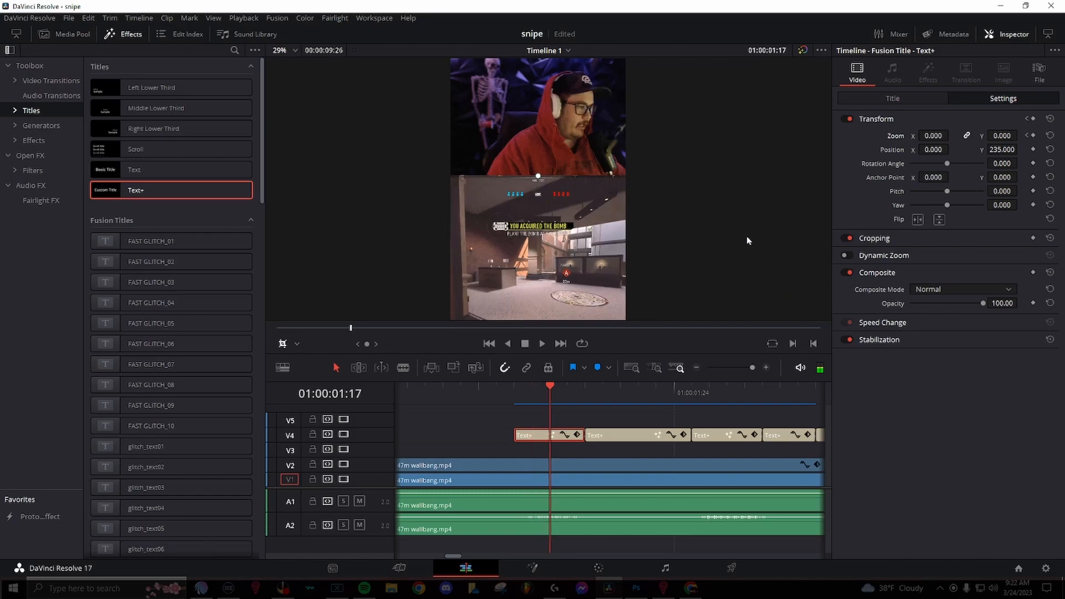
pyautogui.click(1033, 136)
pyautogui.moveTo(931, 136); pyautogui.dragTo(934, 136)
pyautogui.press('BackSpace')
pyautogui.press('Return')
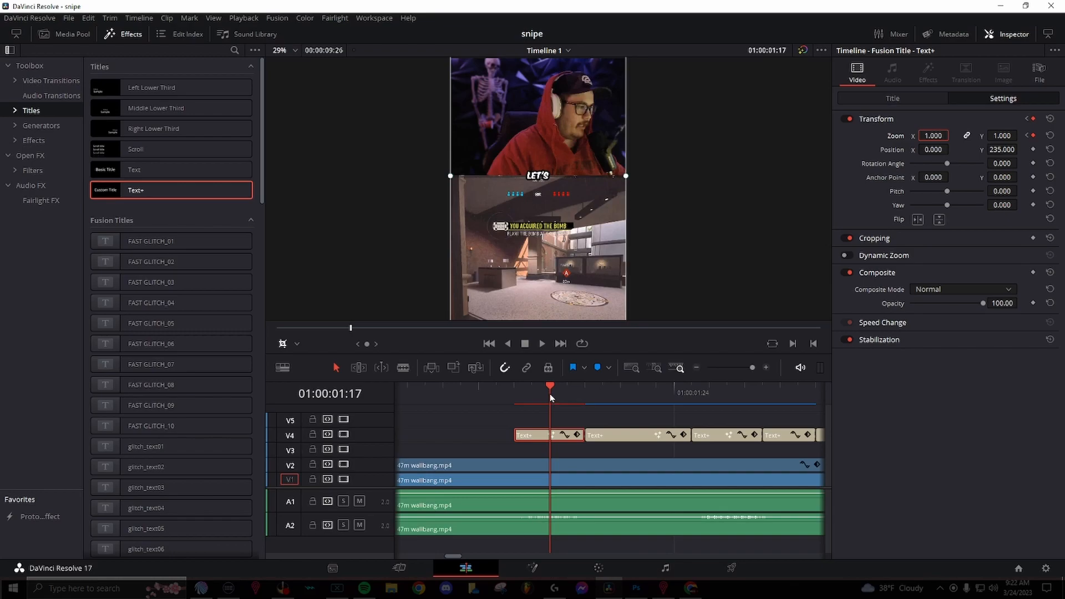
# Step: Keyframe the SEE title's zoom from 0 at its start, 01:00:01:19, to 1 at 01:00:01:21
pyautogui.press('Right')
pyautogui.press('Right')
pyautogui.click(607, 438)
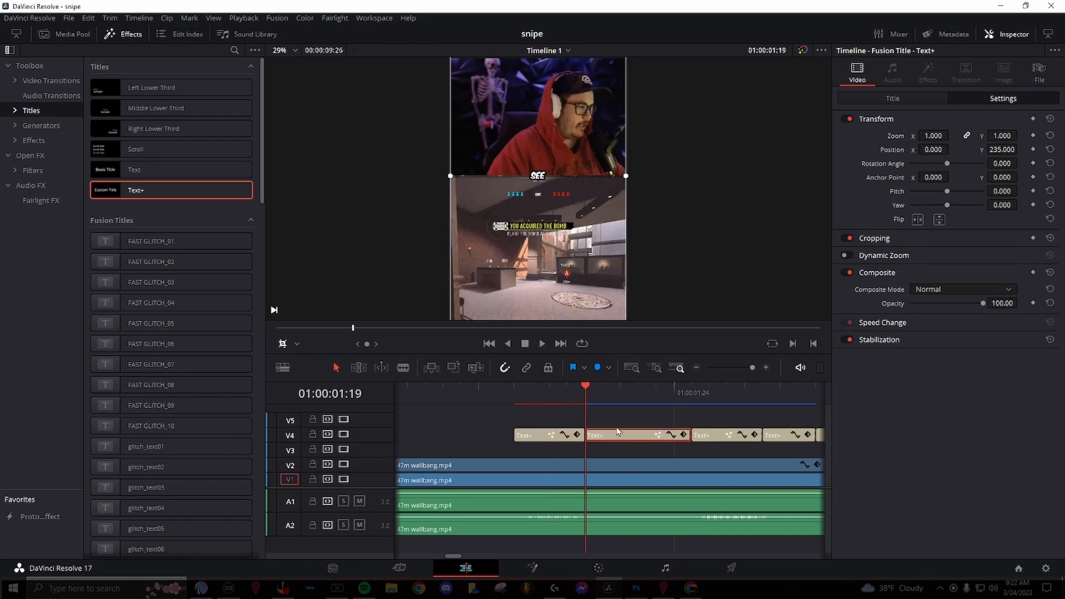
pyautogui.moveTo(927, 136); pyautogui.dragTo(887, 137)
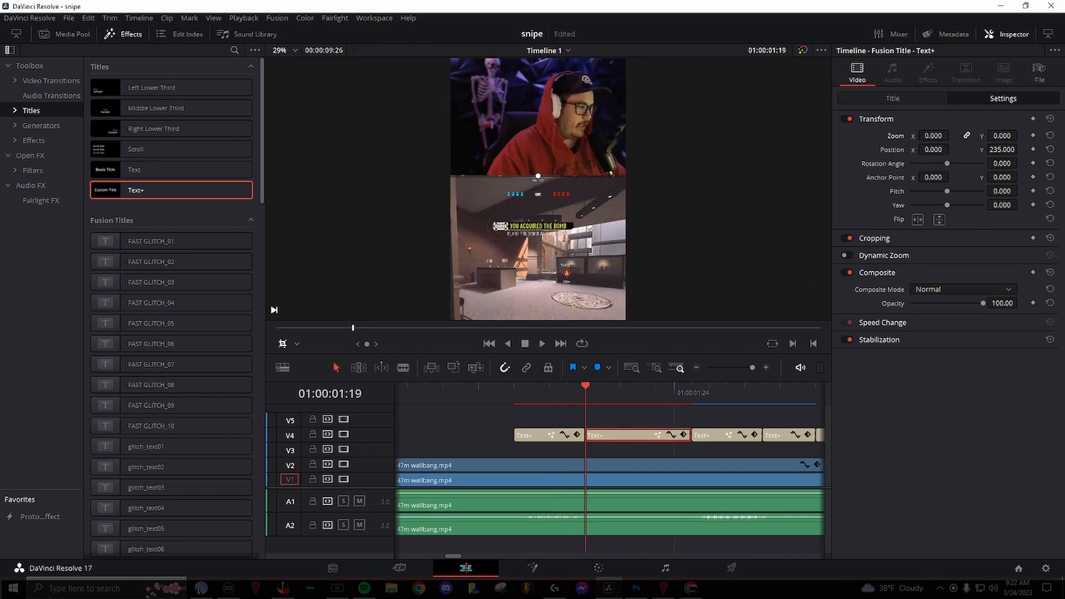
pyautogui.press('Right')
pyautogui.press('Right')
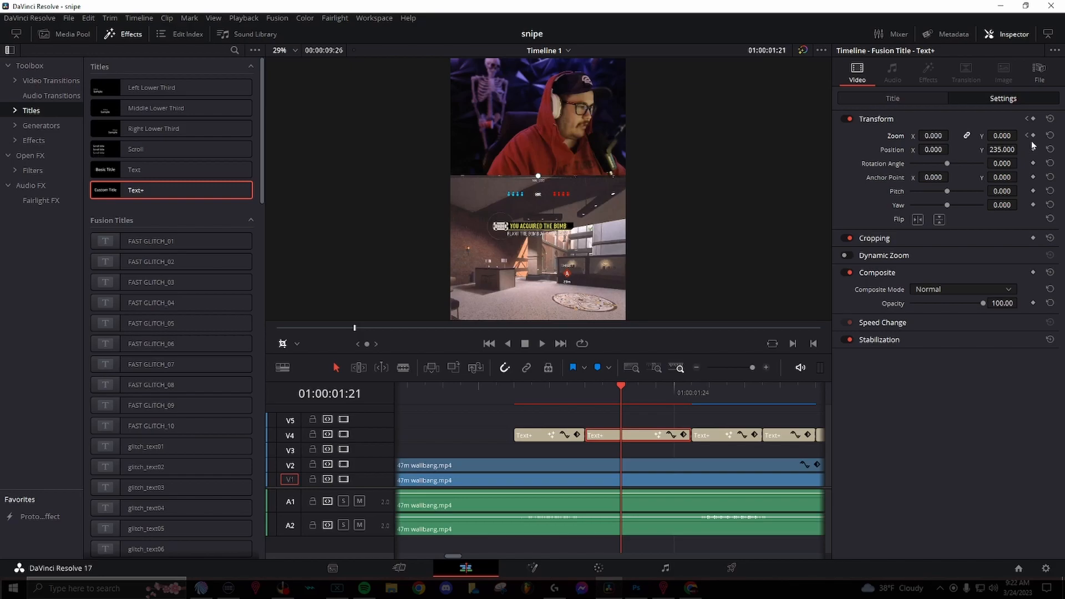
pyautogui.click(937, 136)
pyautogui.write('1')
pyautogui.press('Return')
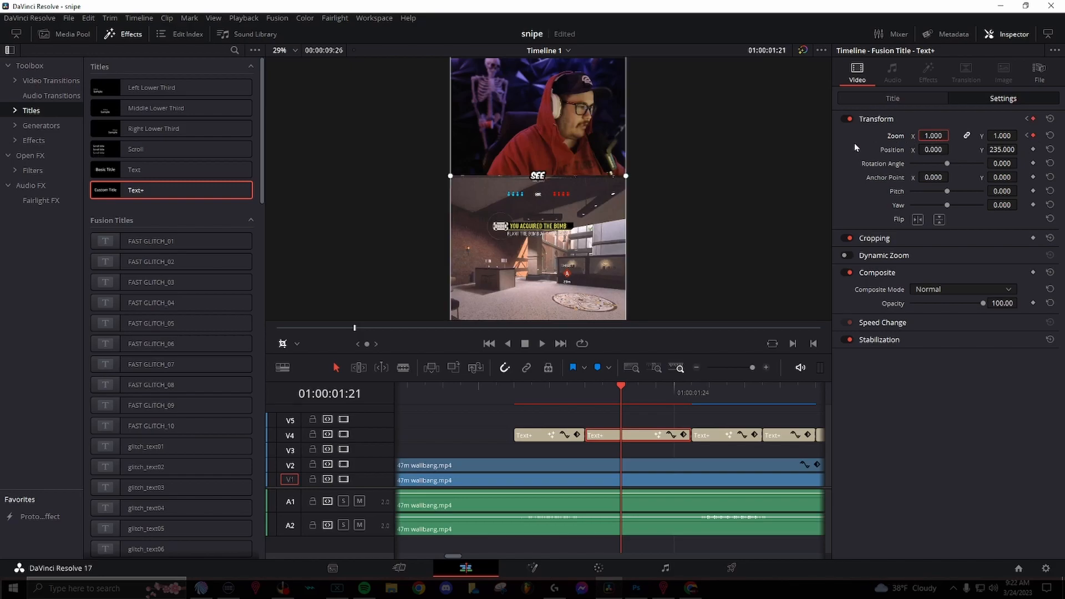
# Step: Keyframe the IF title's zoom from 0 at its start, 01:00:01:25, to 1 at 01:00:01:27
pyautogui.click(691, 394)
pyautogui.click(703, 436)
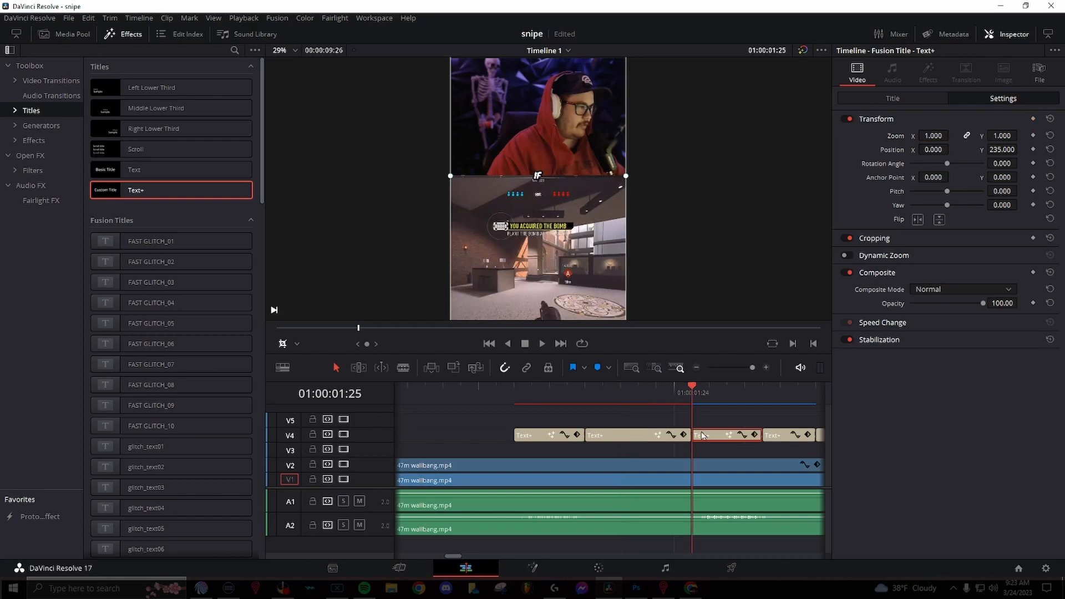
pyautogui.moveTo(940, 135); pyautogui.dragTo(882, 135)
pyautogui.press('Right')
pyautogui.press('Right')
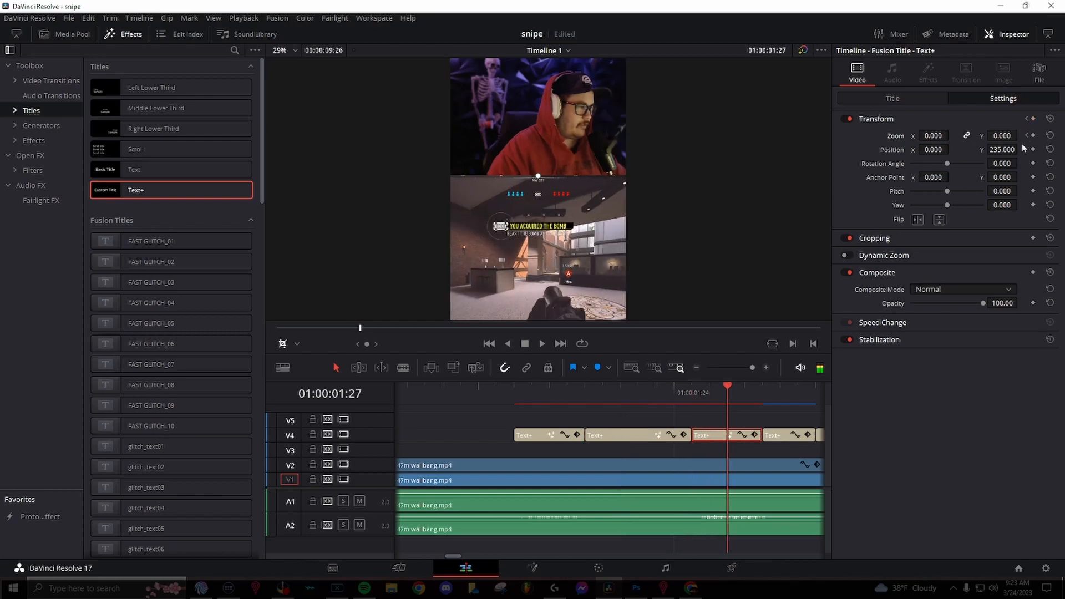
pyautogui.click(1033, 135)
pyautogui.click(938, 135)
pyautogui.write('1.0')
pyautogui.press('Return')
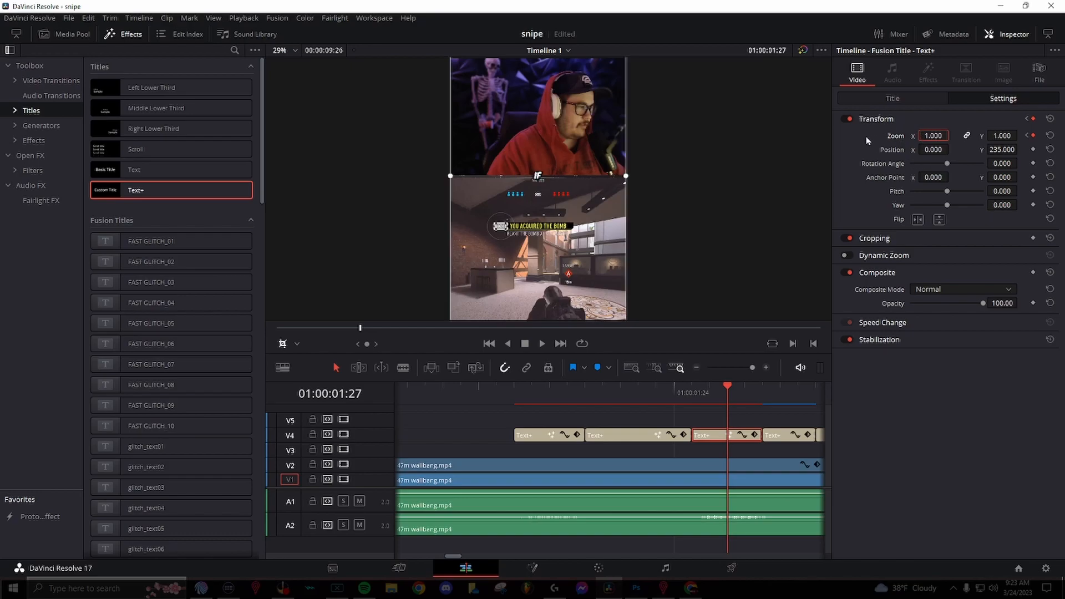
# Step: Keyframe the I title's zoom from 0 at its start, 01:00:01:29, to 1 one frame further, at 01:00:01:30
pyautogui.hscroll(3, 765, 454)
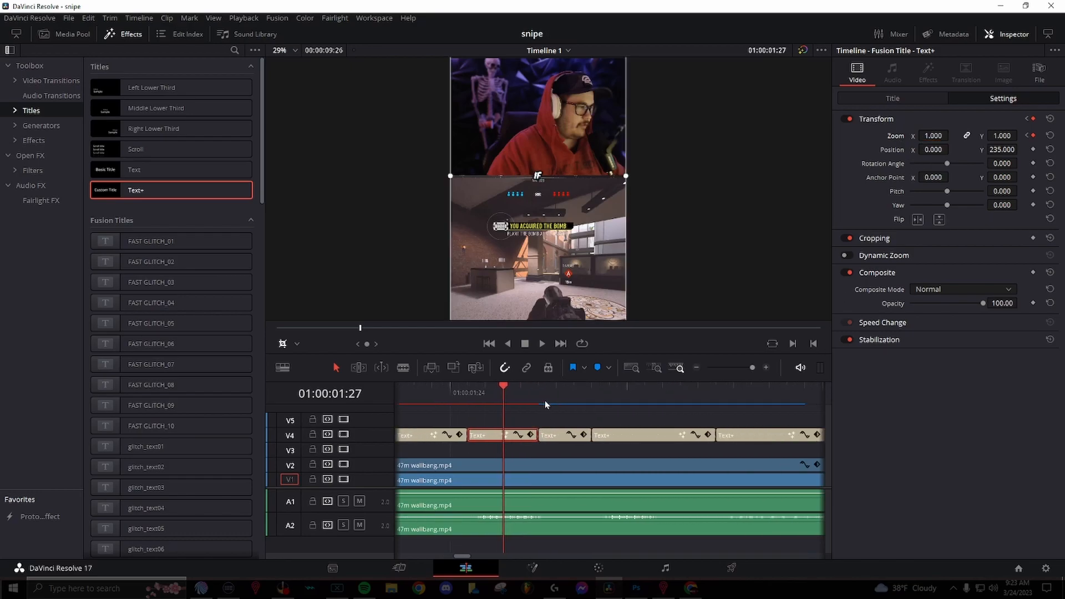
pyautogui.click(555, 436)
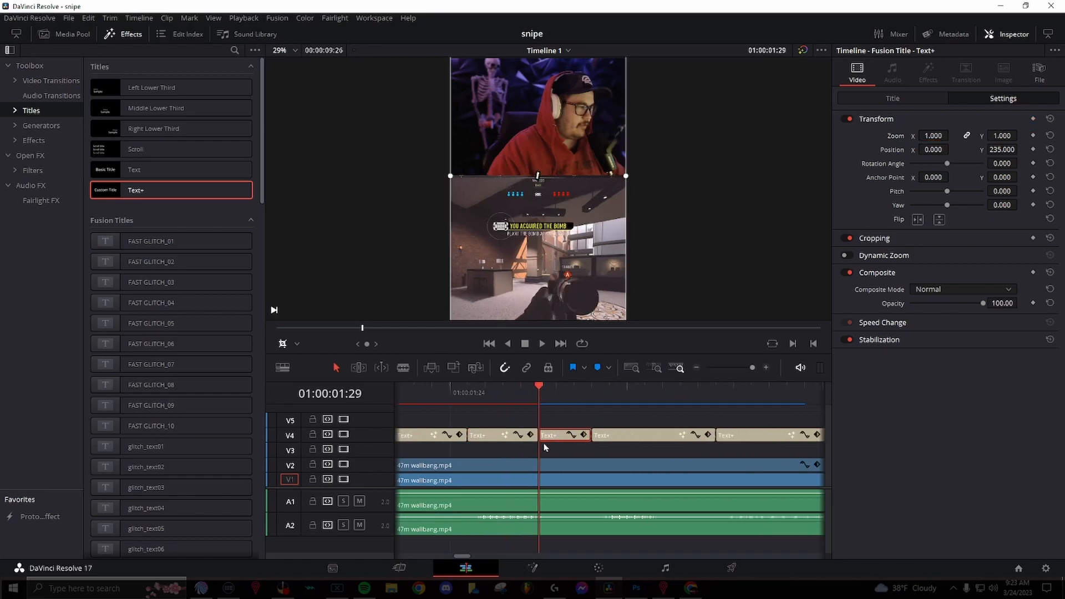
pyautogui.moveTo(934, 136); pyautogui.dragTo(888, 136)
pyautogui.click(1034, 136)
pyautogui.press('Right')
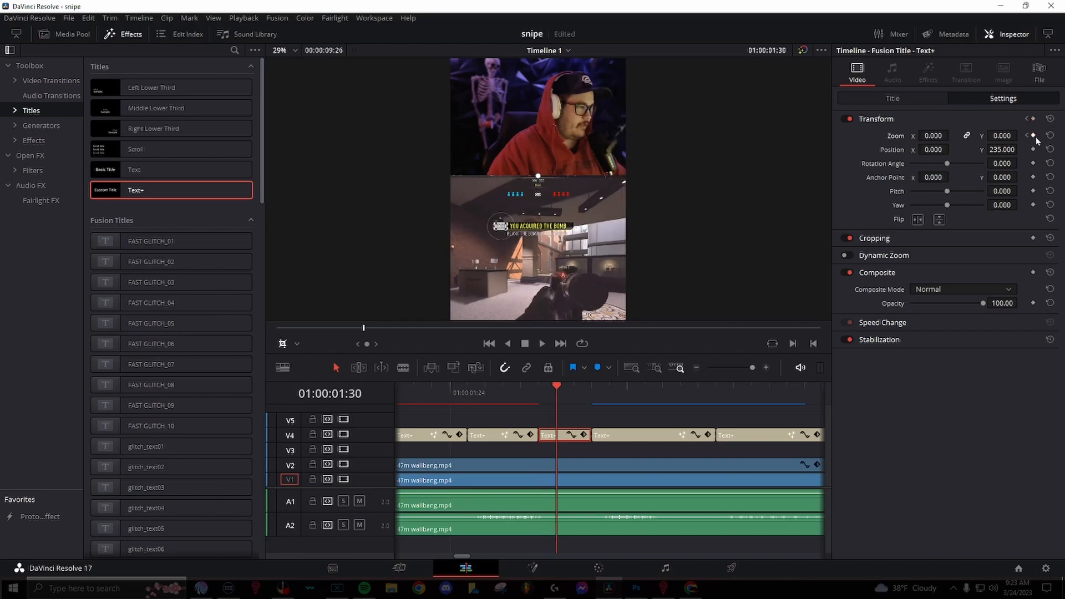
pyautogui.click(1033, 135)
pyautogui.click(934, 136)
pyautogui.write('1.0')
pyautogui.press('Return')
# Step: Keyframe the CAN title's zoom from 0 at its start, 01:00:01:32, to 1 at 01:00:01:34
pyautogui.click(593, 392)
pyautogui.click(619, 439)
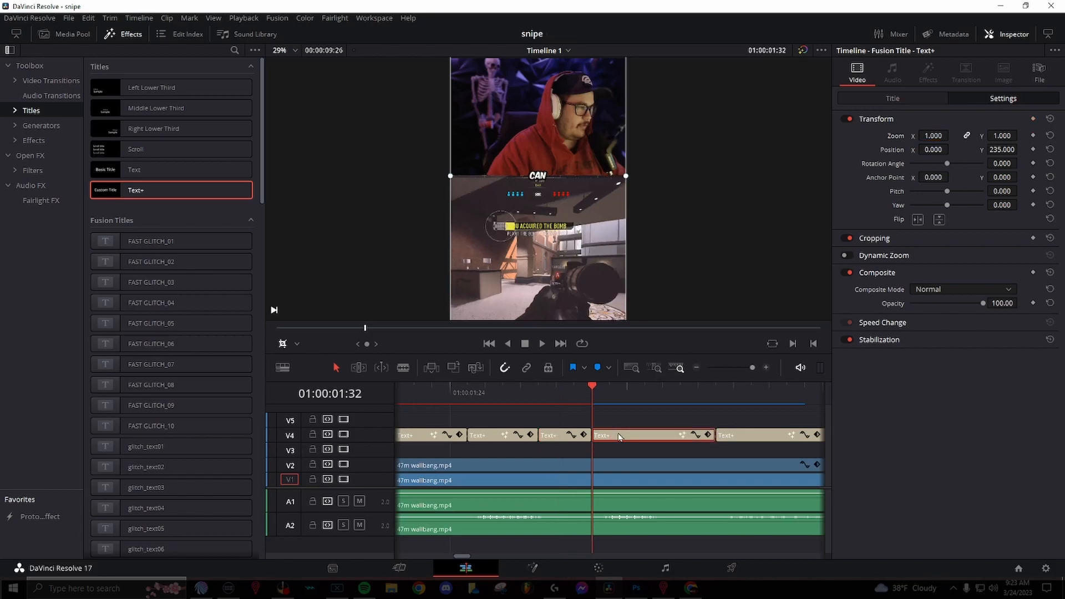
pyautogui.moveTo(934, 137); pyautogui.dragTo(879, 137)
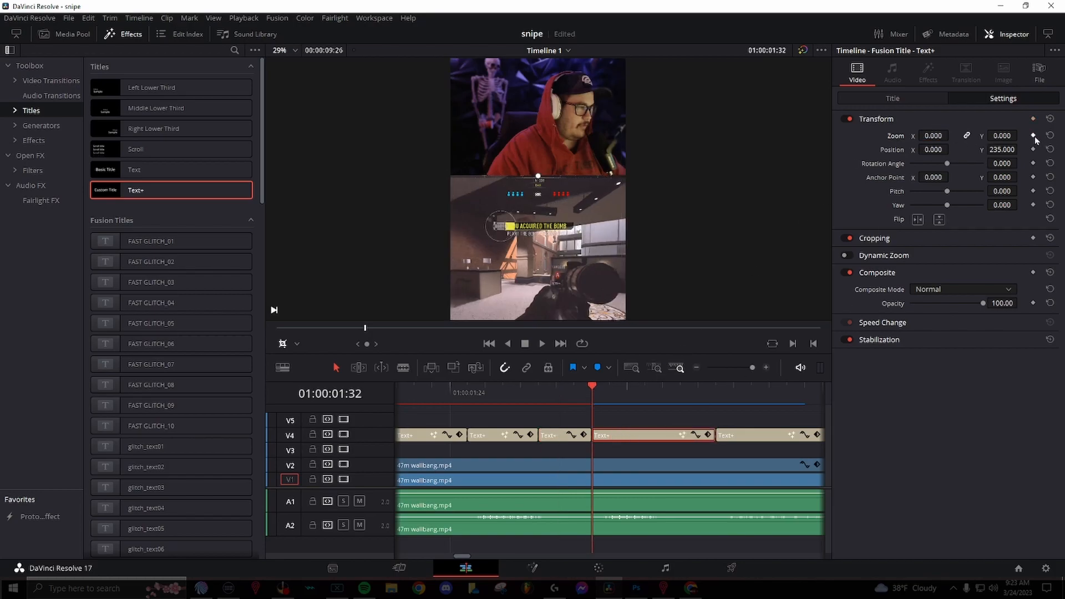
pyautogui.press('Right')
pyautogui.press('Right')
pyautogui.click(1034, 135)
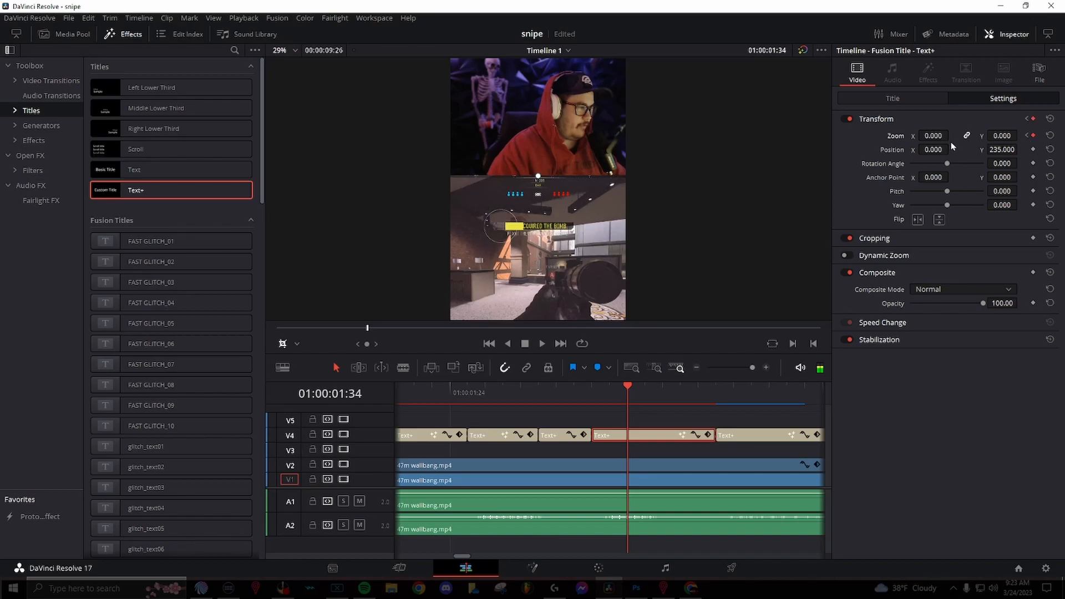
pyautogui.click(938, 135)
pyautogui.write('1.0')
pyautogui.press('Return')
# Step: Keyframe the WALL title's zoom from 0 at its start, 01:00:01:39, to 1 at 01:00:01:41
pyautogui.moveTo(659, 401); pyautogui.dragTo(719, 416)
pyautogui.click(729, 437)
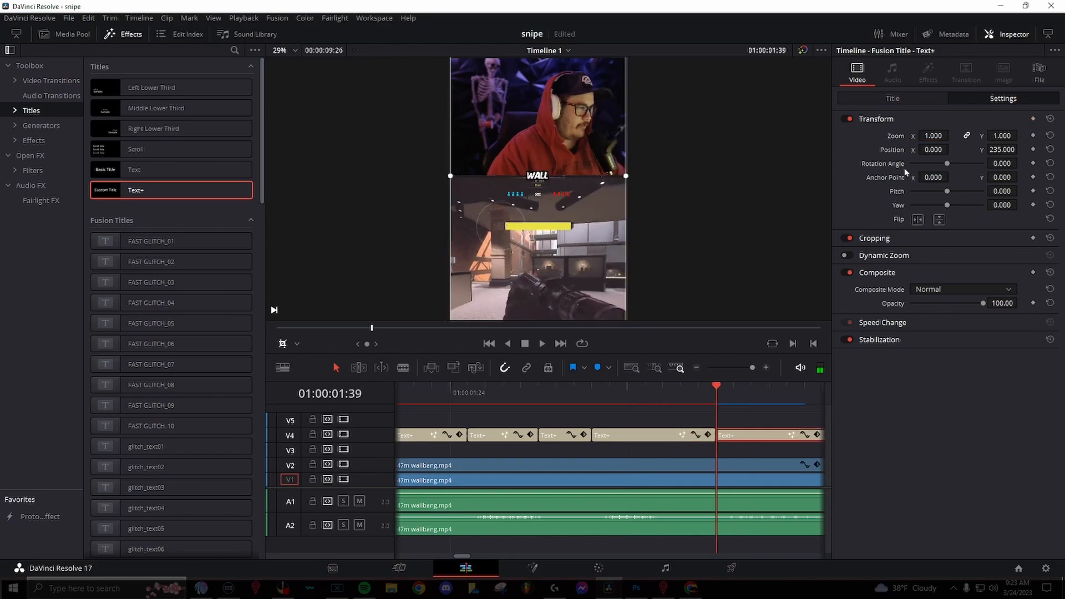
pyautogui.click(1033, 136)
pyautogui.press('Right')
pyautogui.press('Right')
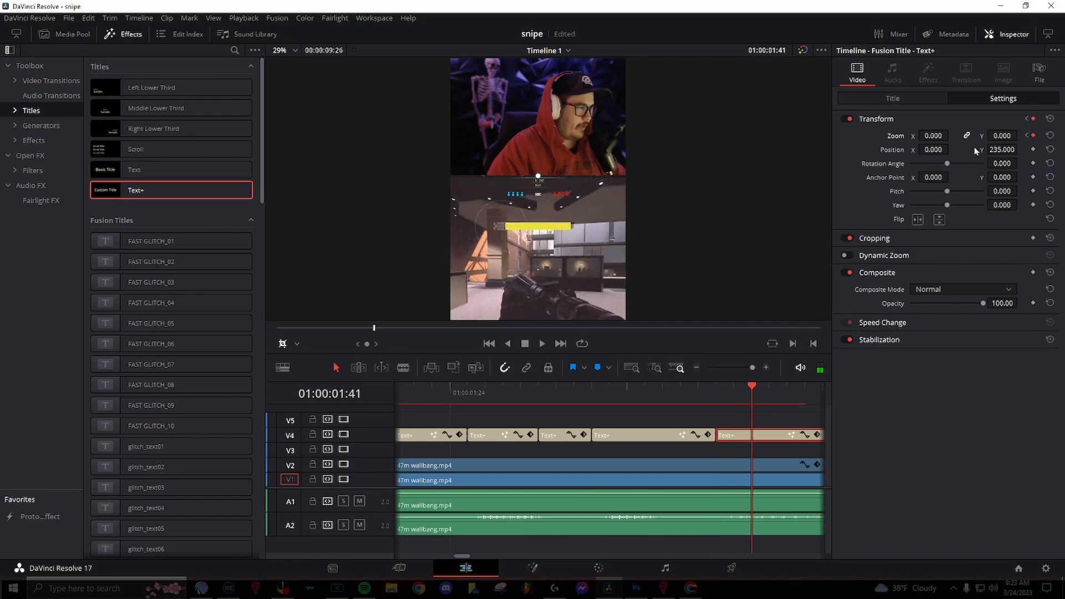
pyautogui.click(927, 136)
pyautogui.write('1.0')
pyautogui.press('Return')
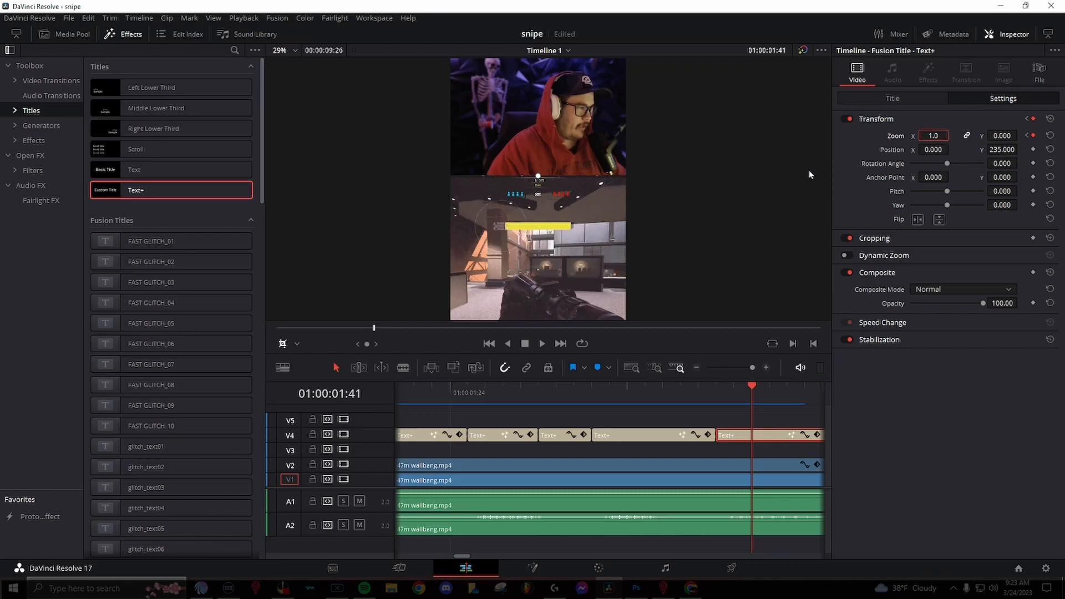
# Step: Keyframe the BANG title's zoom from 0 at its start, 01:00:01:55, to 1 at 01:00:01:57
pyautogui.hscroll(4, 740, 426)
pyautogui.click(629, 400)
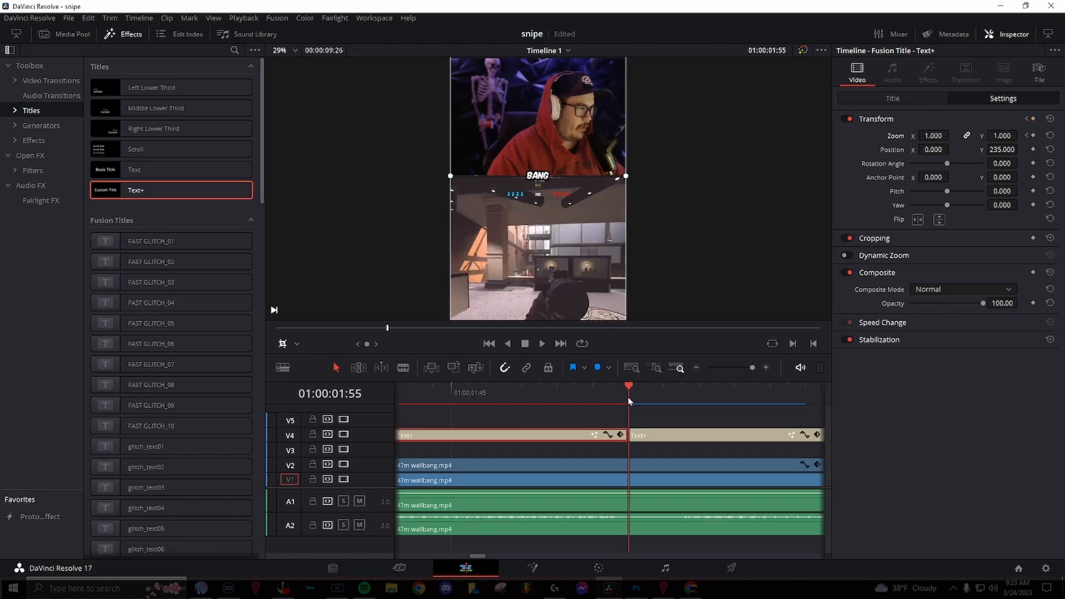
pyautogui.click(698, 368)
pyautogui.click(698, 368)
pyautogui.click(698, 369)
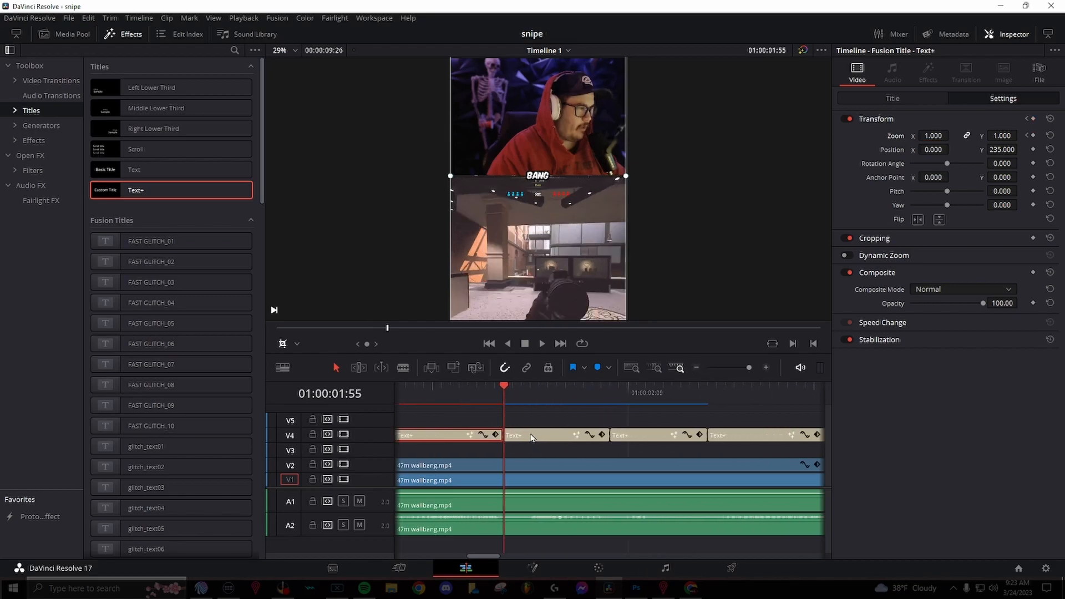
pyautogui.moveTo(934, 136); pyautogui.dragTo(879, 135)
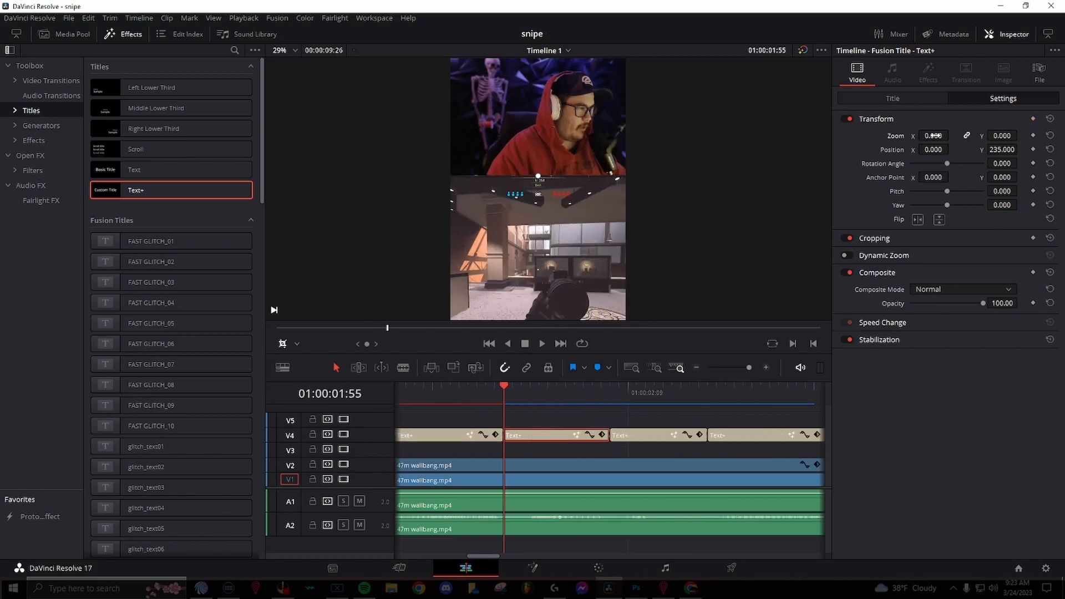
pyautogui.press('Right')
pyautogui.press('Right')
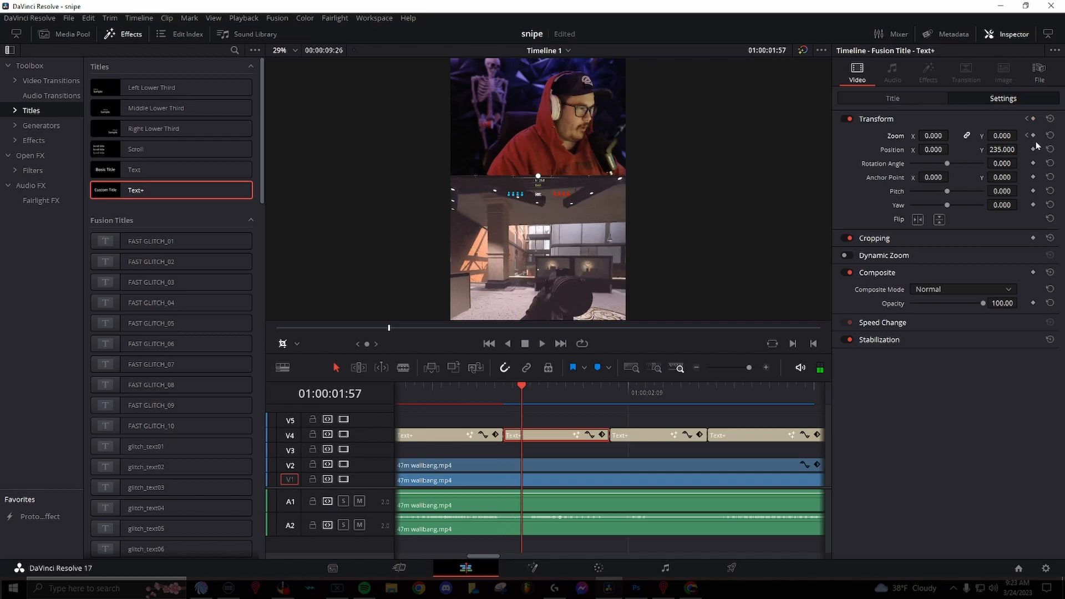
pyautogui.click(1033, 136)
pyautogui.moveTo(945, 139); pyautogui.dragTo(952, 135)
pyautogui.click(934, 136)
pyautogui.write('1.0')
pyautogui.press('Return')
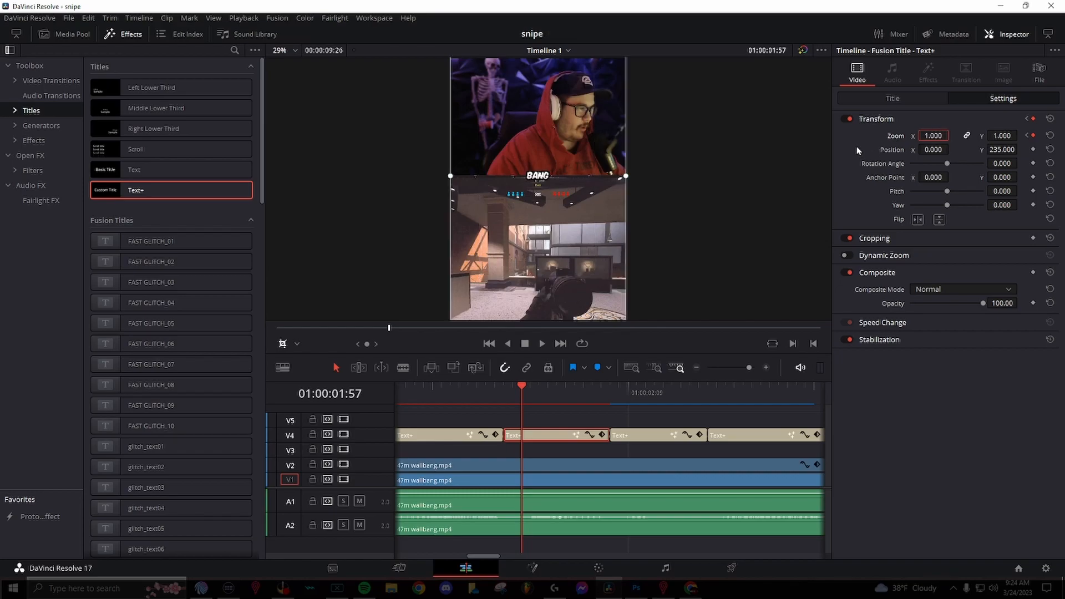
# Step: Keyframe the THIS title's zoom from 0 at its start, 01:00:02:07, to 1 at 01:00:02:09
pyautogui.click(614, 393)
pyautogui.click(637, 435)
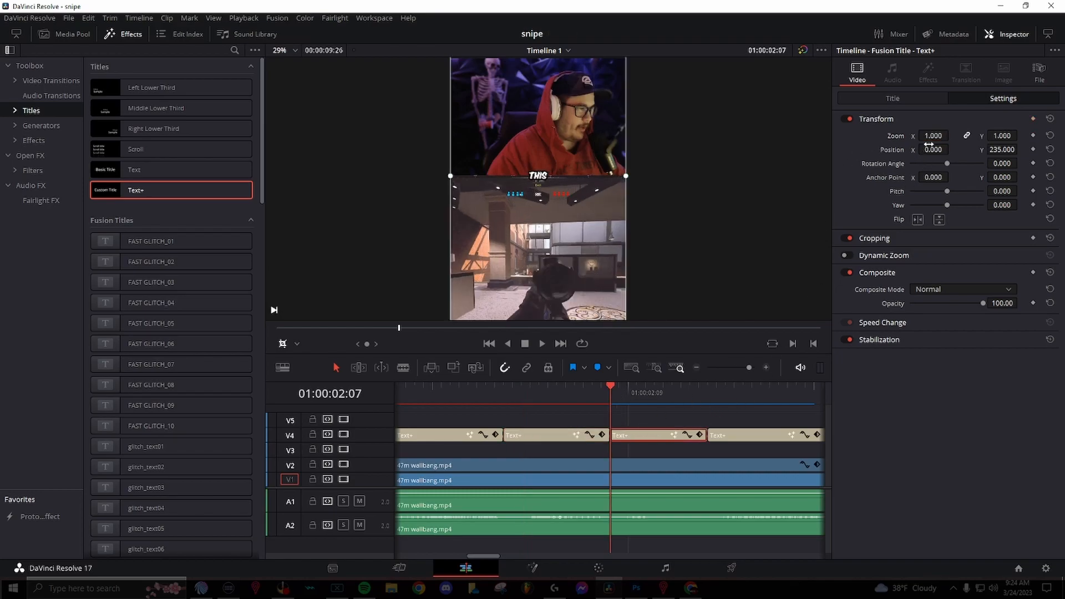
pyautogui.click(1033, 136)
pyautogui.press('Right')
pyautogui.press('Right')
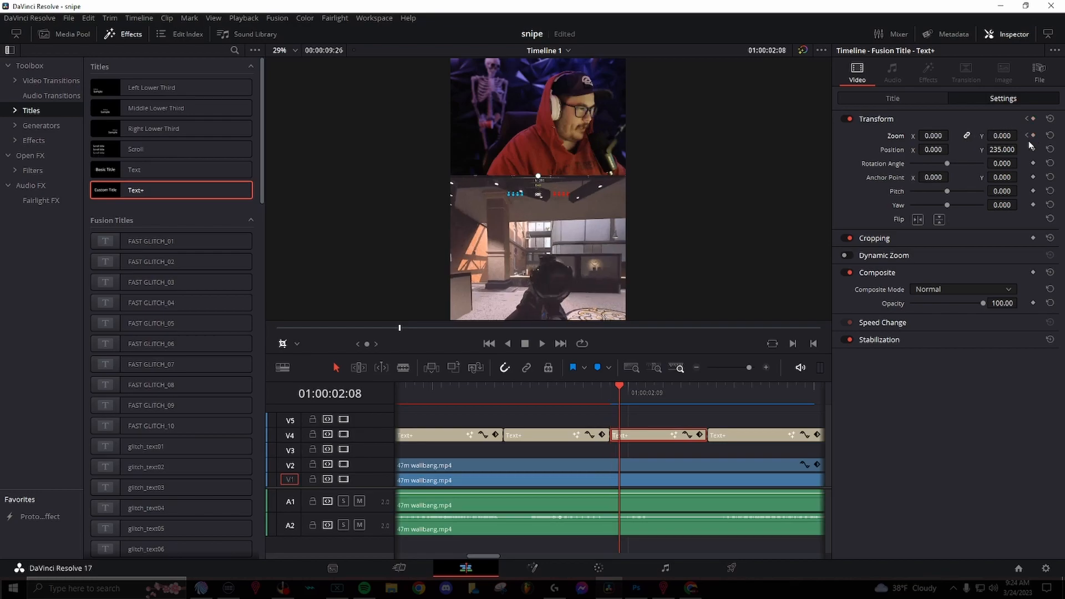
pyautogui.click(1033, 135)
pyautogui.click(943, 135)
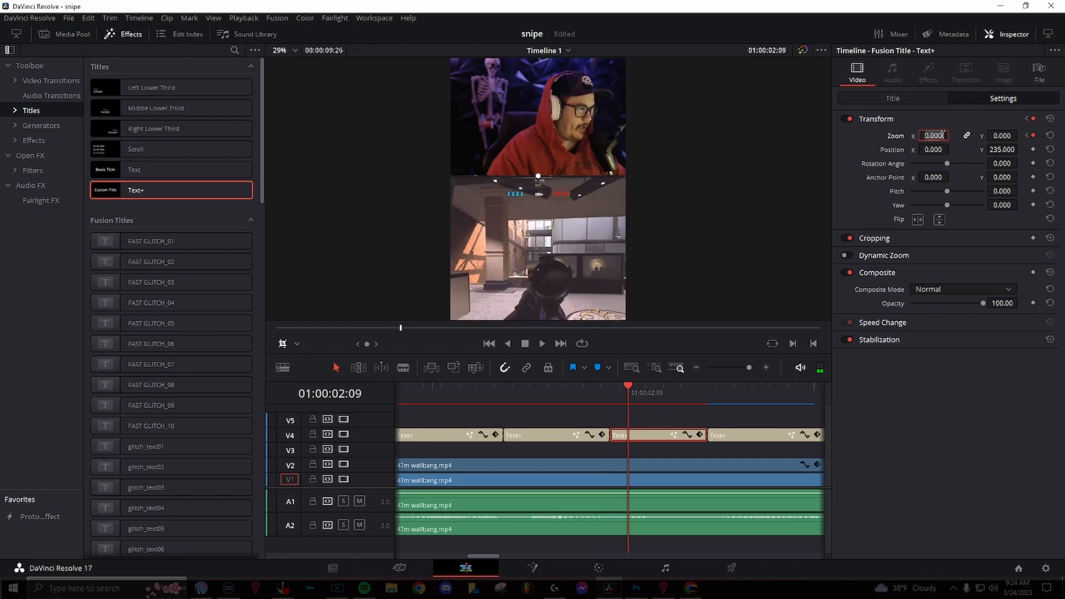
pyautogui.write('1.0')
pyautogui.press('Return')
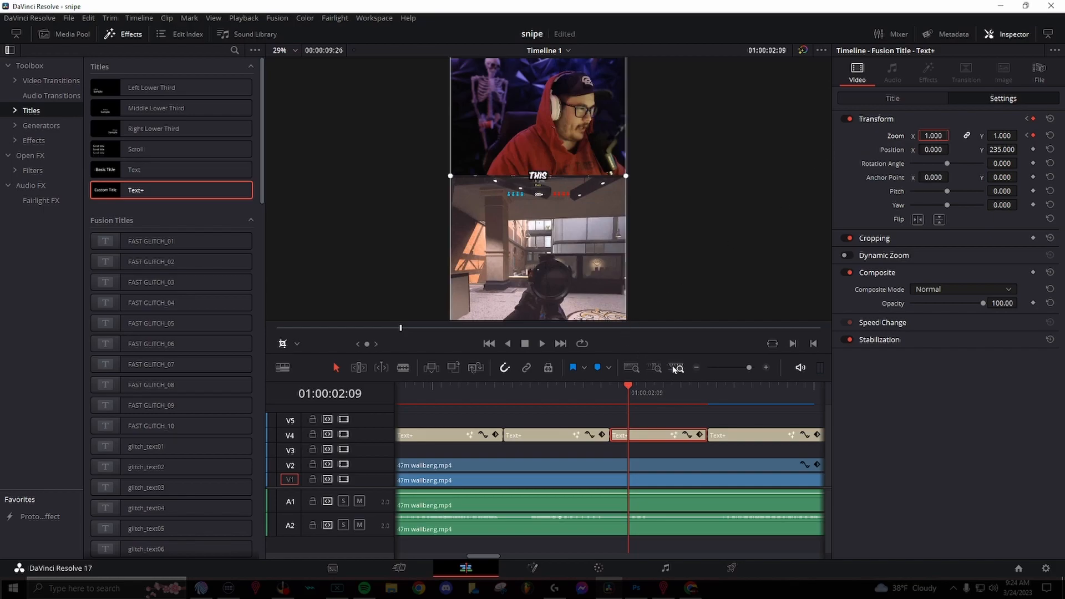
# Step: Keyframe the GUY title's zoom from 0 at its start, 01:00:02:18, to 1 at 01:00:02:20
pyautogui.click(707, 388)
pyautogui.click(717, 433)
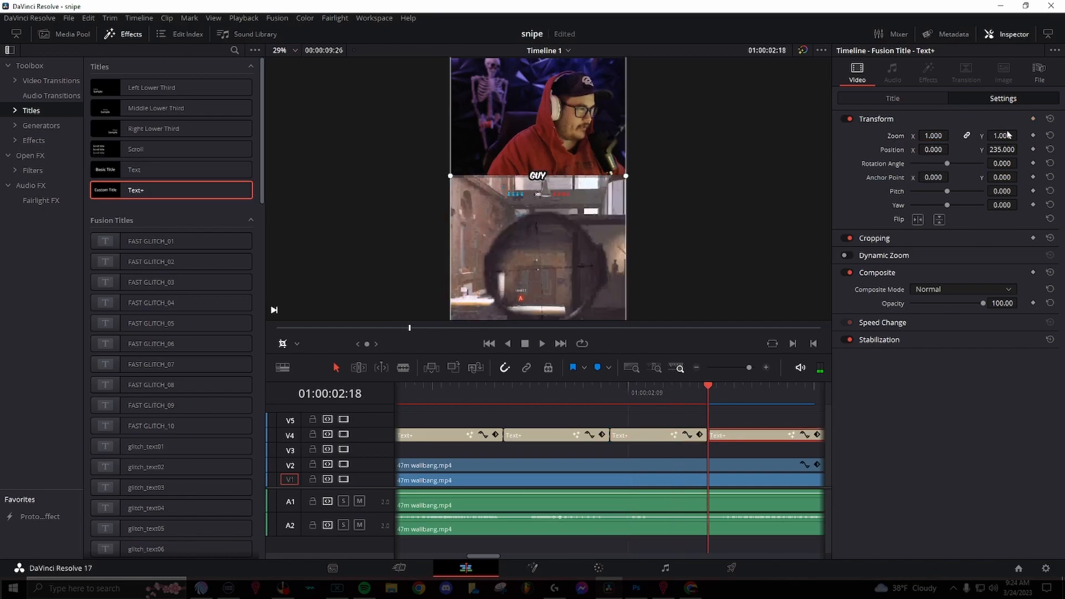
pyautogui.moveTo(936, 135); pyautogui.dragTo(916, 147)
pyautogui.click(1034, 136)
pyautogui.press('Right')
pyautogui.press('Right')
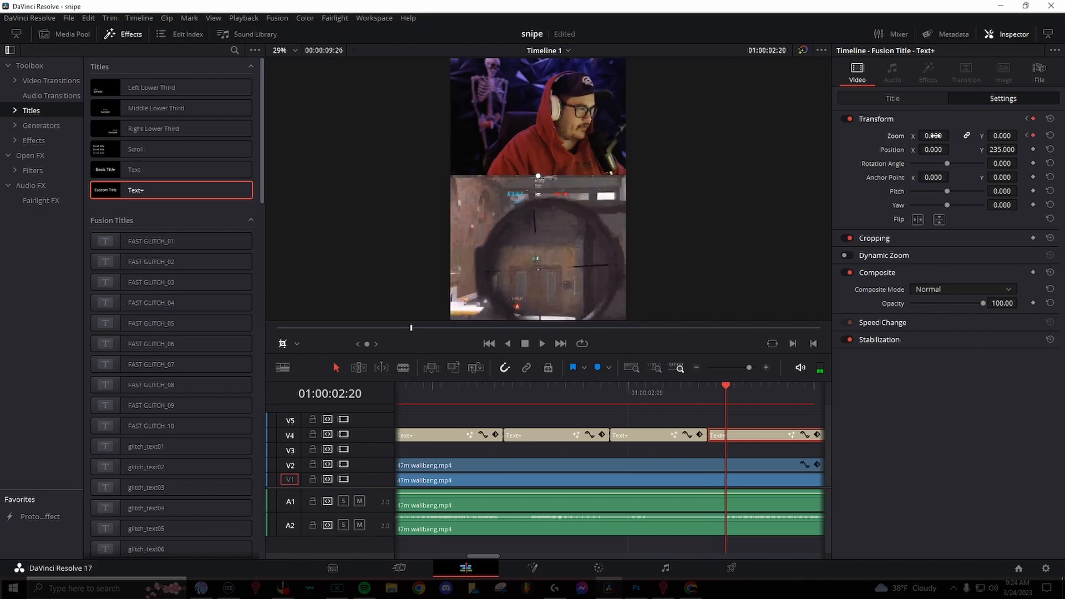
pyautogui.click(936, 136)
pyautogui.write('1')
# Step: Keyframe the AGAIN title's zoom from 0 at its start, 01:00:02:32, to 1 at 01:00:02:34
pyautogui.moveTo(768, 445); pyautogui.dragTo(481, 449)
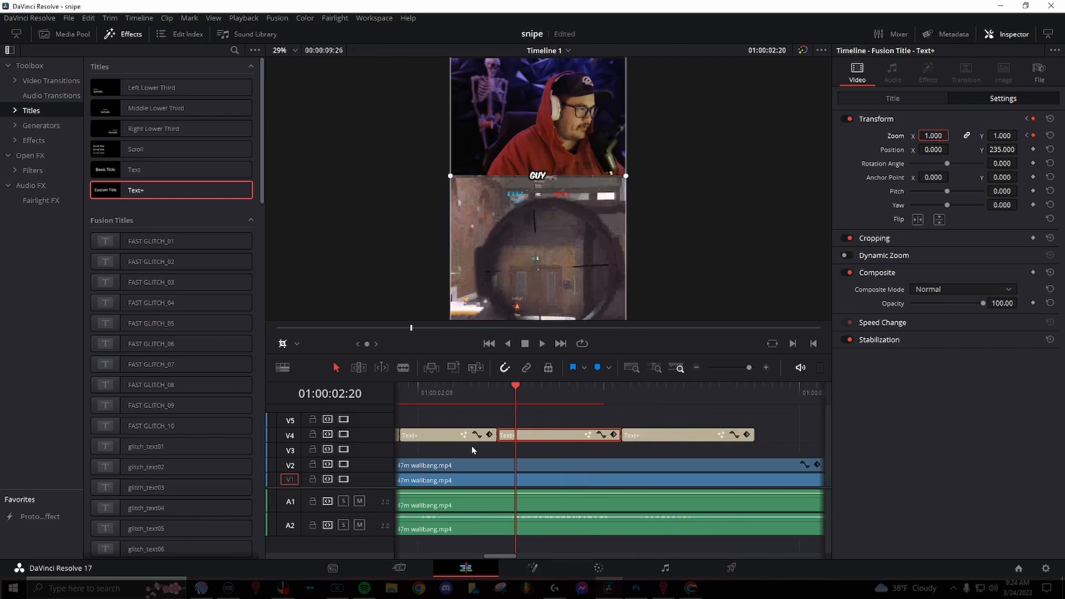
pyautogui.click(561, 398)
pyautogui.click(594, 443)
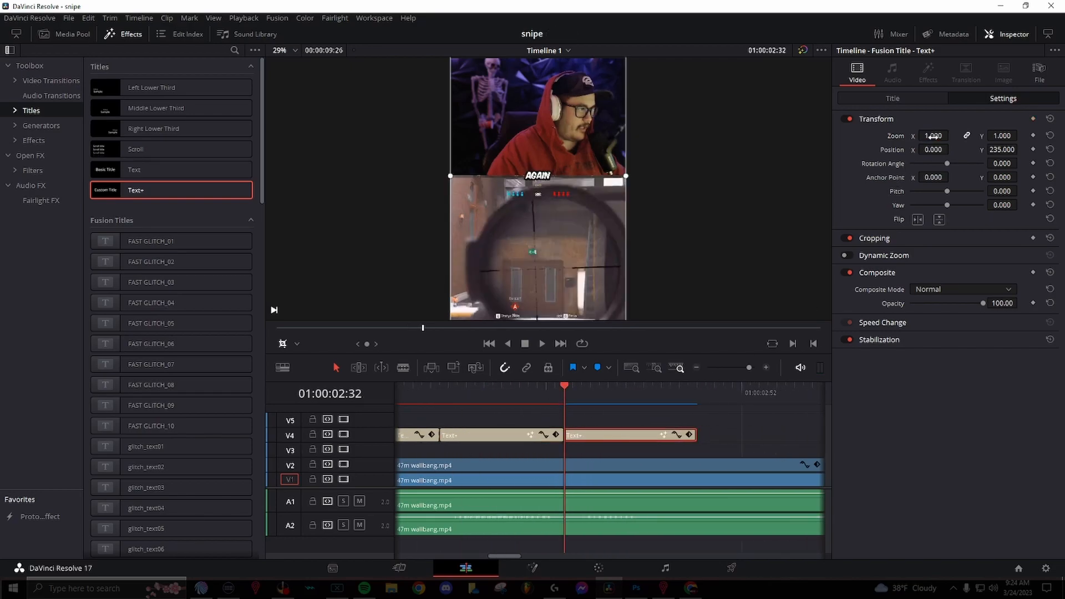
pyautogui.click(1033, 136)
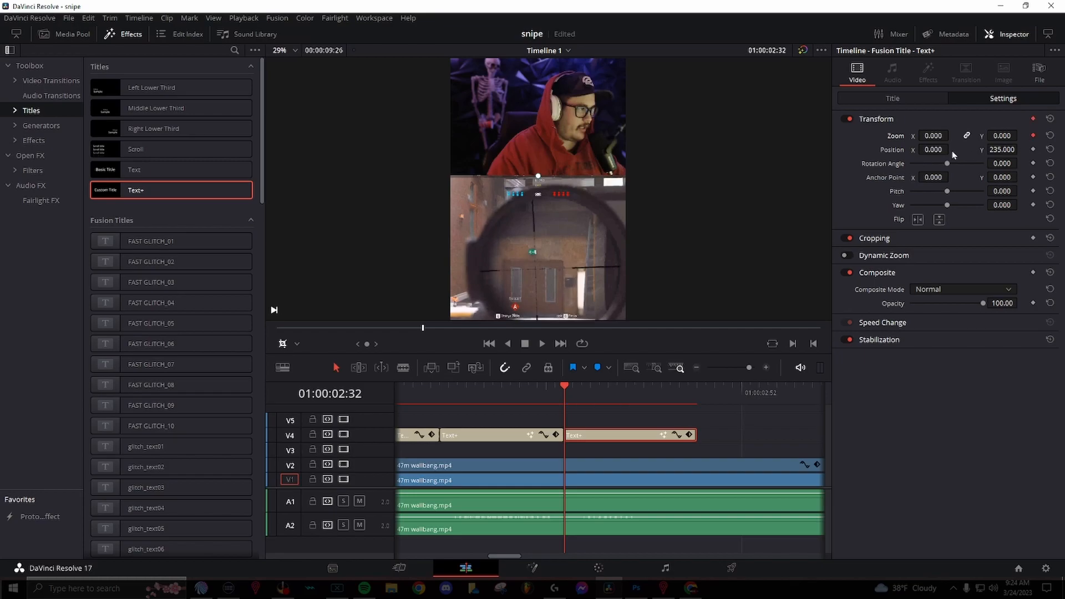
pyautogui.press('Right')
pyautogui.press('Right')
pyautogui.click(1033, 136)
pyautogui.click(930, 135)
pyautogui.doubleClick(931, 135)
pyautogui.write('1')
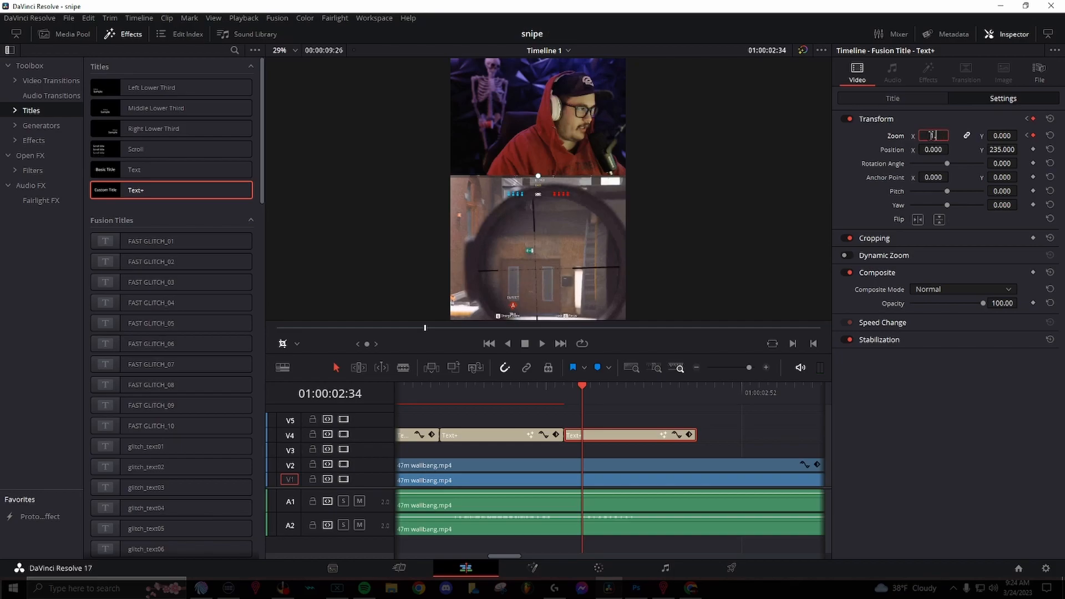
pyautogui.press('Return')
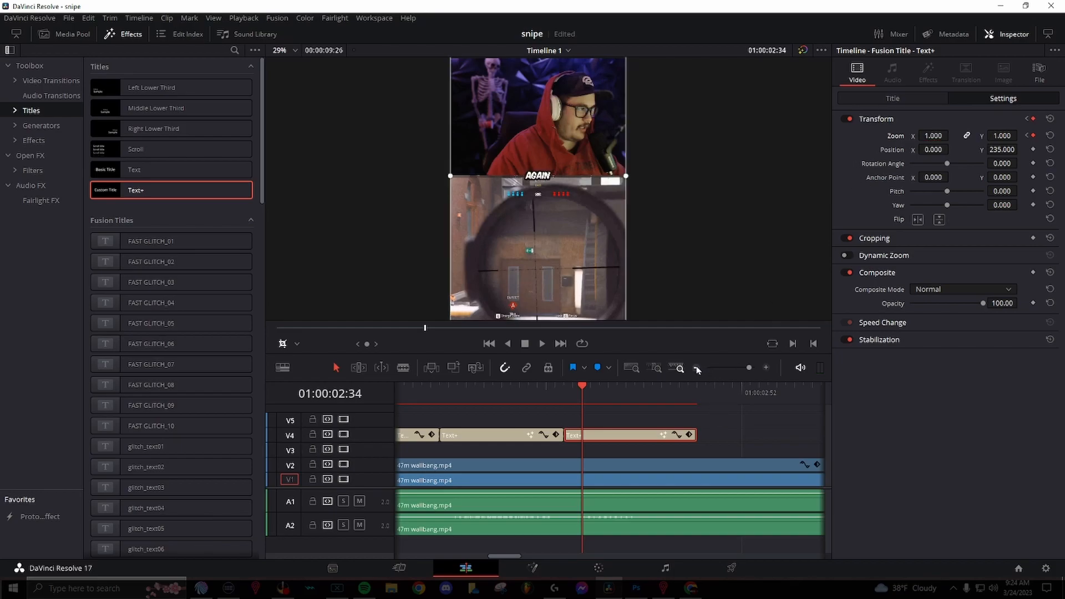
# Step: Add a zoom keyframe at the start of the next title after AGAIN and enlarge its zoom three frames further
pyautogui.click(697, 367)
pyautogui.click(666, 404)
pyautogui.click(682, 435)
pyautogui.click(1033, 136)
pyautogui.press('Right')
pyautogui.press('Right')
pyautogui.press('Right')
pyautogui.moveTo(944, 135); pyautogui.dragTo(957, 135)
# Step: Add a zoom keyframe at the start of the OOHHHH title and raise its zoom to 1.6 at 01:00:06:27
pyautogui.hscroll(5, 416, 461)
pyautogui.moveTo(580, 392); pyautogui.dragTo(604, 392)
pyautogui.moveTo(933, 136); pyautogui.dragTo(923, 136)
pyautogui.click(1033, 135)
pyautogui.press('Right')
pyautogui.press('Right')
pyautogui.press('Right')
pyautogui.moveTo(927, 136); pyautogui.dragTo(953, 136)
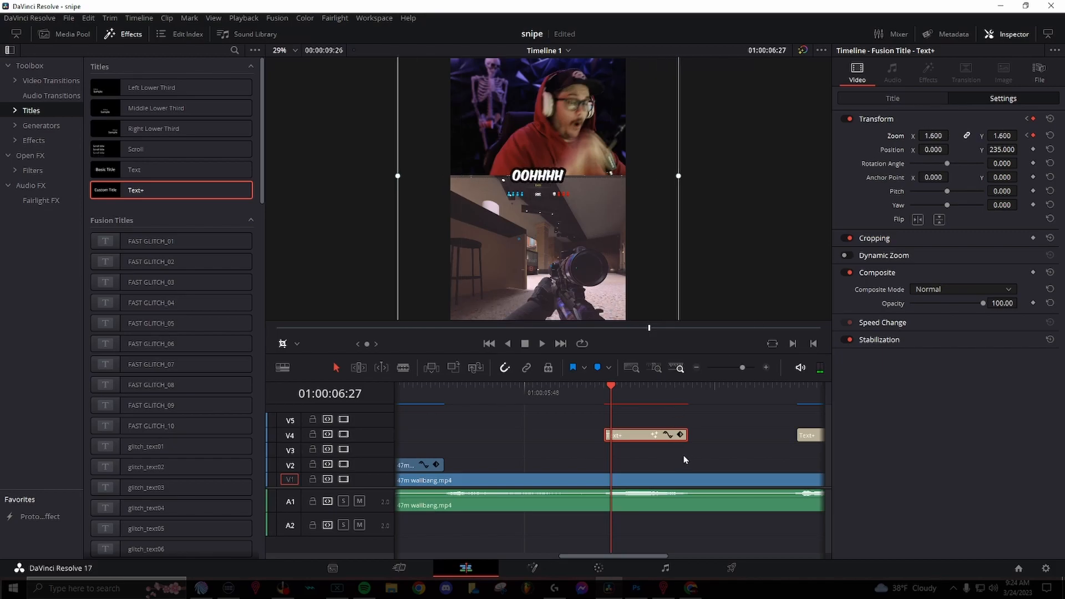
# Step: Add a zoom keyframe at the start of the YOOO title, 01:00:07:51, and raise its zoom to 1.64 at 01:00:07:54
pyautogui.hscroll(4, 676, 461)
pyautogui.click(562, 393)
pyautogui.click(589, 435)
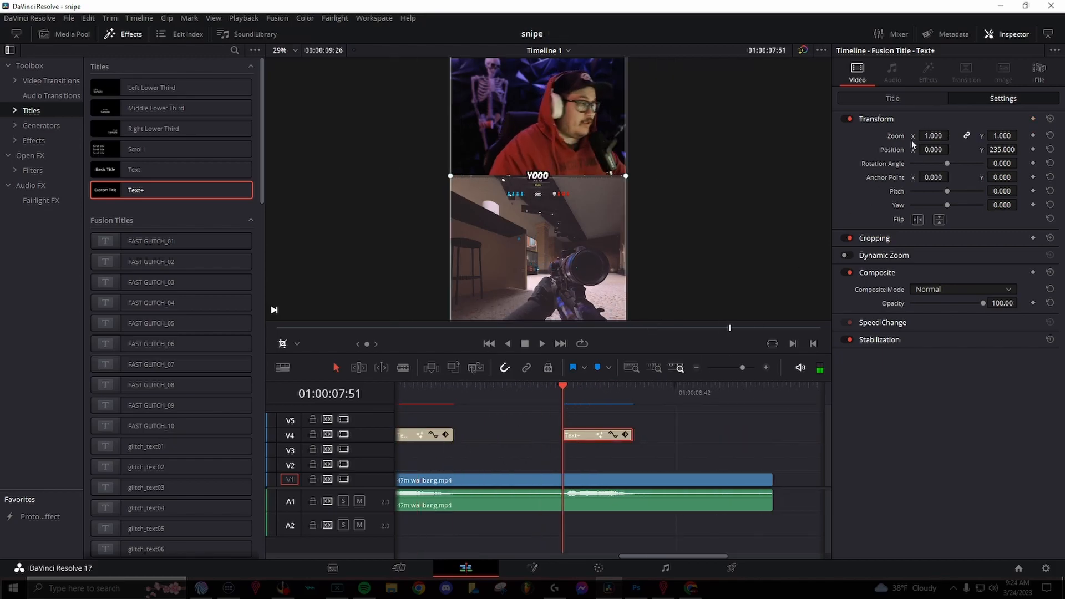
pyautogui.click(1034, 136)
pyautogui.press('Right')
pyautogui.press('Right')
pyautogui.press('Right')
pyautogui.click(1033, 136)
pyautogui.moveTo(934, 136); pyautogui.dragTo(971, 136)
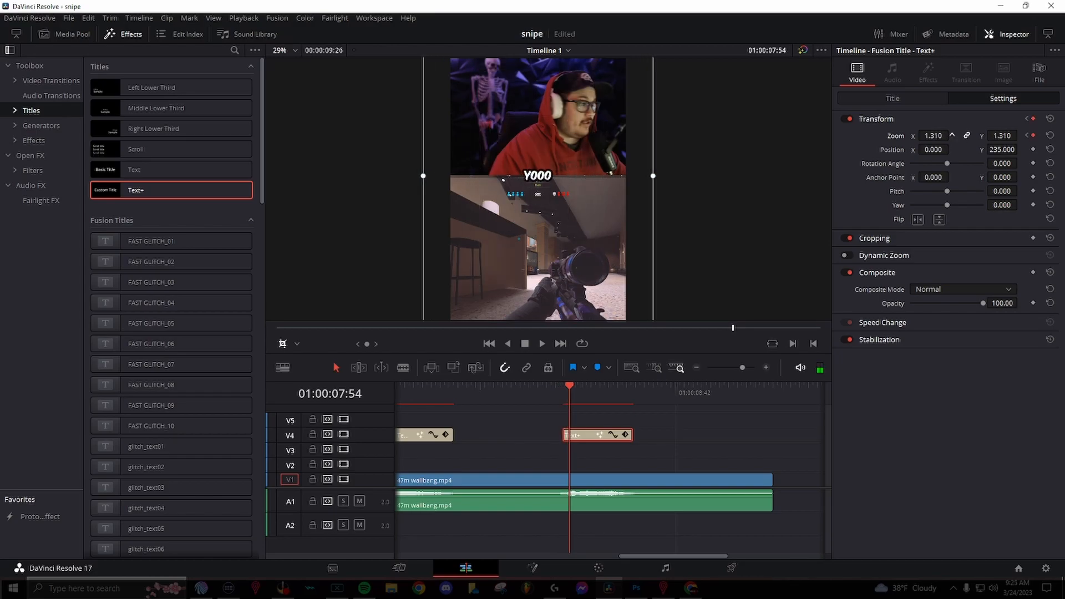
# Step: Play the timeline from 01:00:00:00 to review the animated captions
pyautogui.click(697, 369)
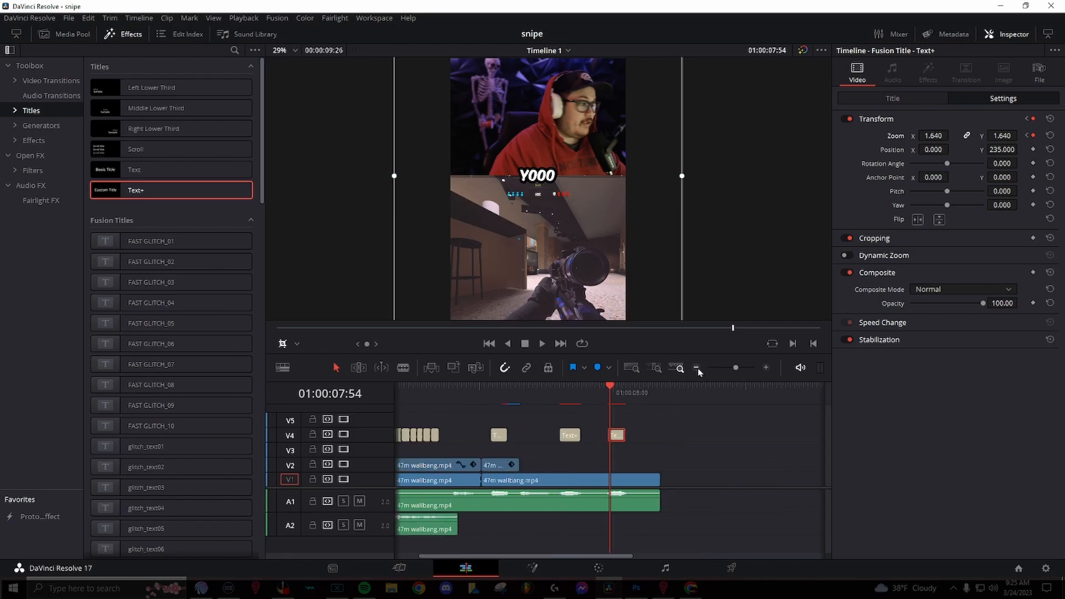
pyautogui.moveTo(609, 395); pyautogui.dragTo(387, 405)
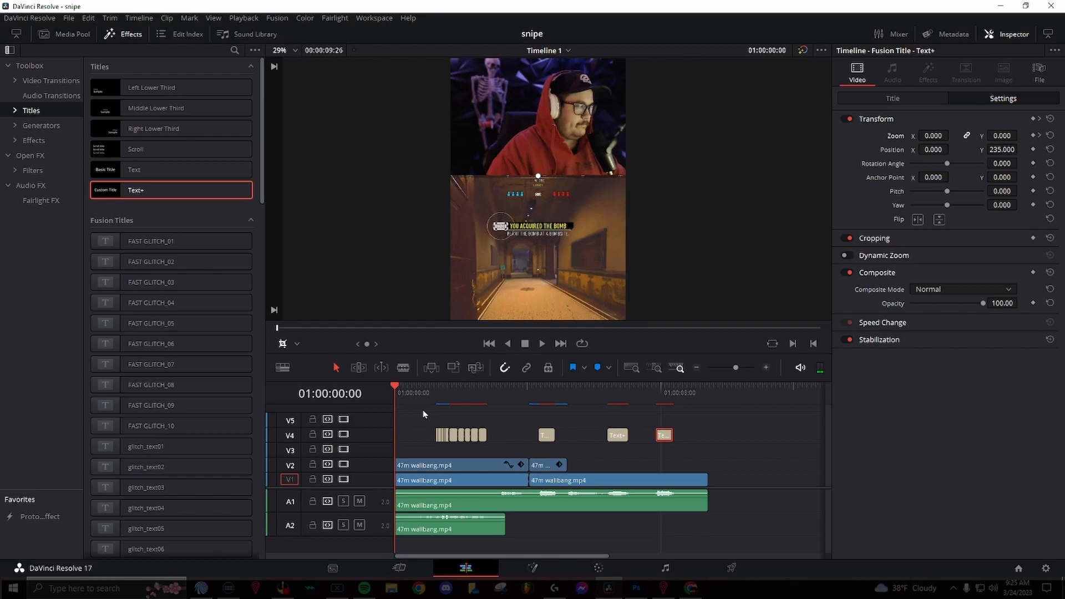
pyautogui.press('space')
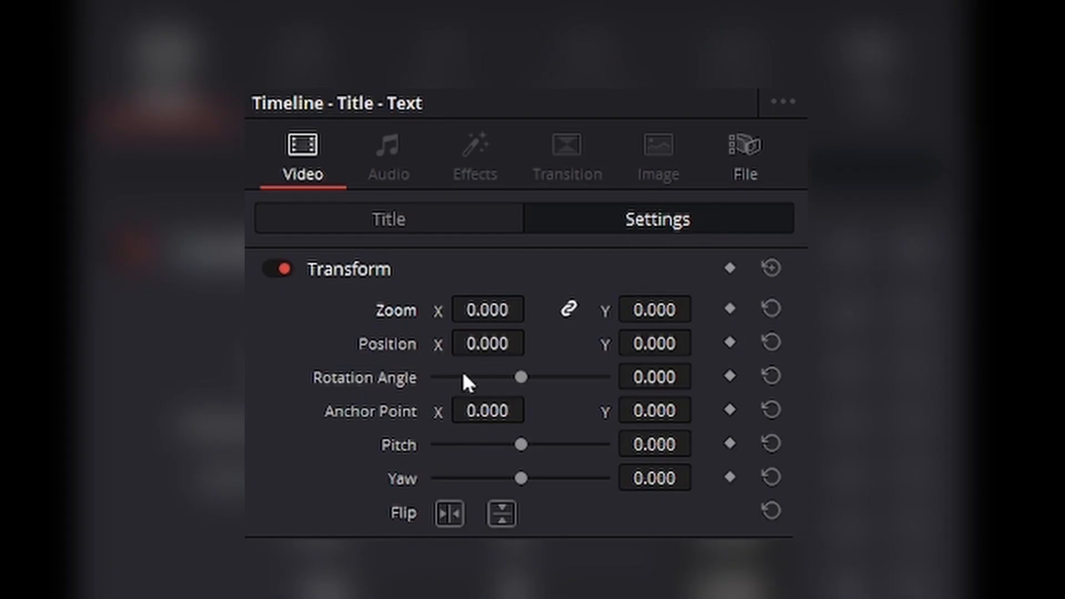
# Step: Raise the Text title's linked X and Y zoom to about 1.62
pyautogui.moveTo(487, 309)
pyautogui.mouseDown()
pyautogui.moveTo(516, 309)
pyautogui.moveTo(486, 308)
pyautogui.mouseUp()
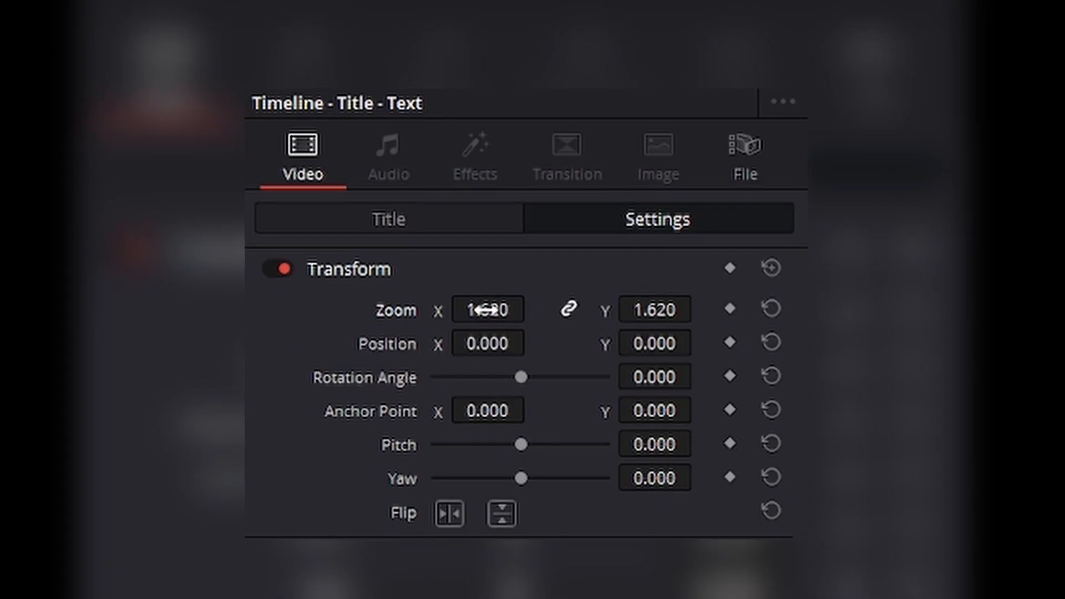